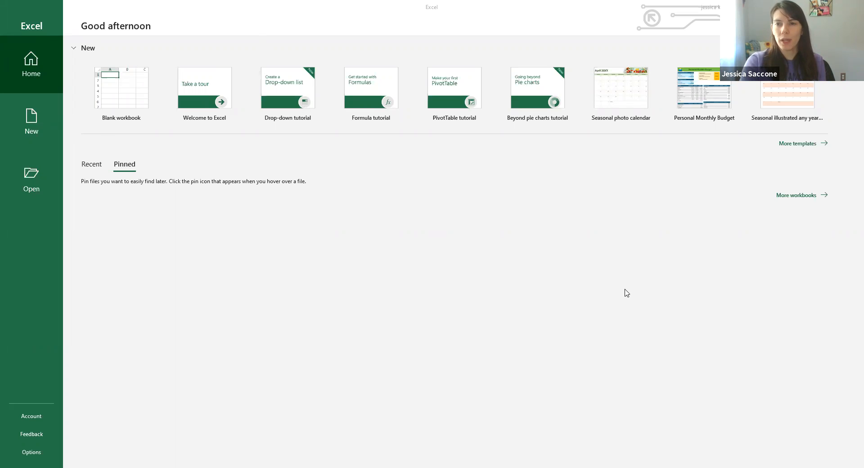
- Create a new blank workbook
{"action": "left_click", "coordinate": [113, 88]}
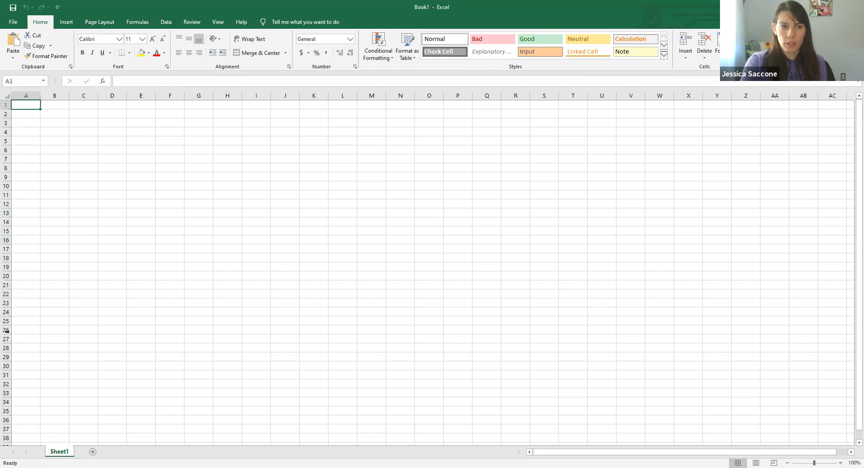
{"action": "left_click_drag", "start_coordinate": [40, 97], "coordinate": [40, 96]}
{"action": "left_click", "coordinate": [40, 96]}
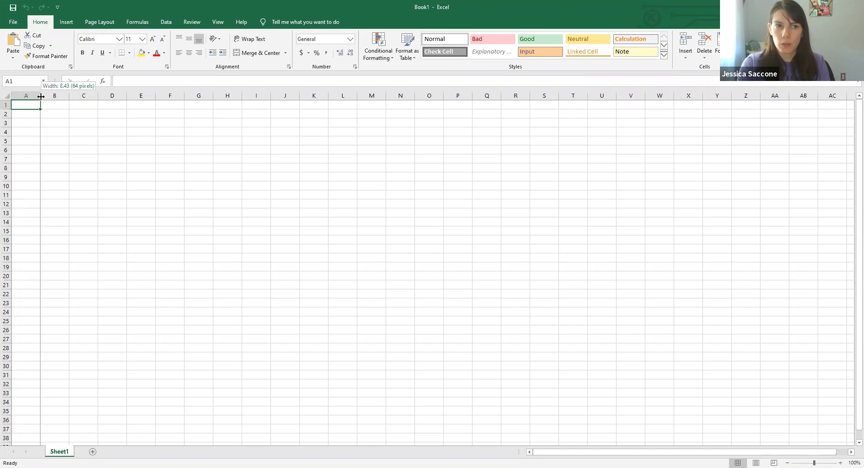
{"action": "left_click_drag", "start_coordinate": [40, 96], "coordinate": [20, 94]}
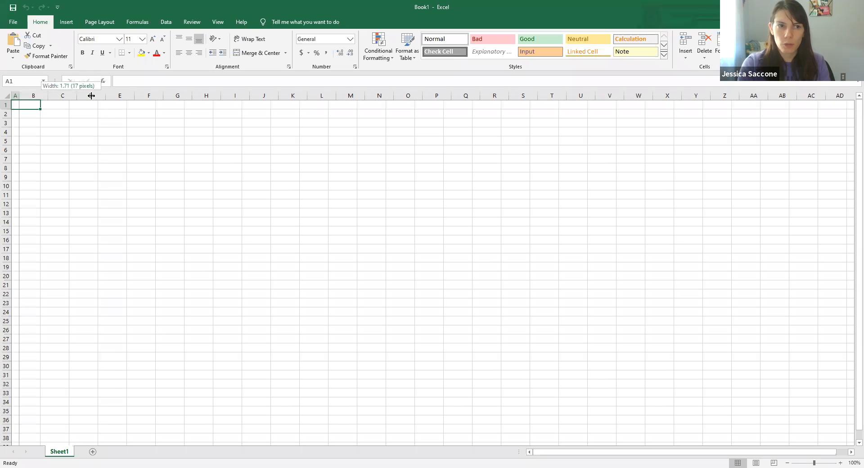
{"action": "left_click_drag", "start_coordinate": [110, 95], "coordinate": [41, 94]}
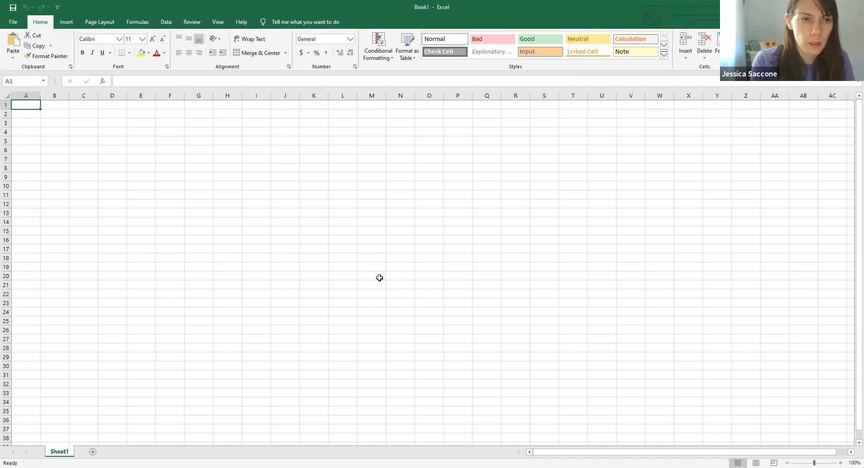
- Enter the header Name of Bill in A1 and autofit column A to its content
{"action": "type", "text": "Name o"}
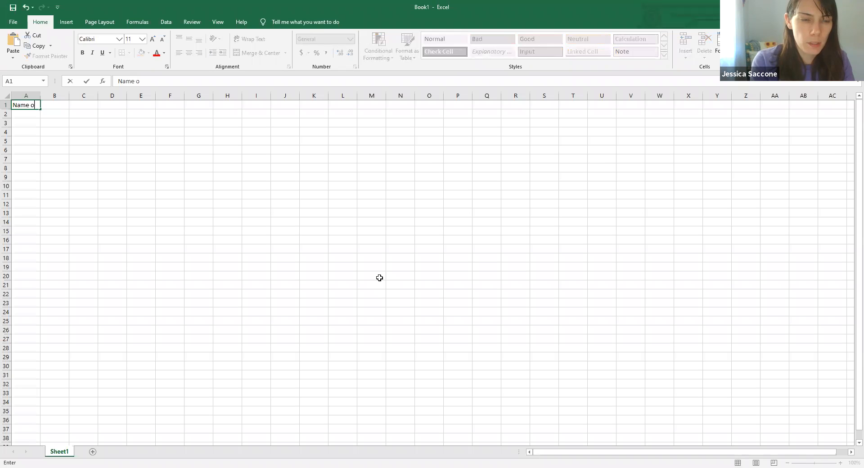
{"action": "type", "text": "f Bill"}
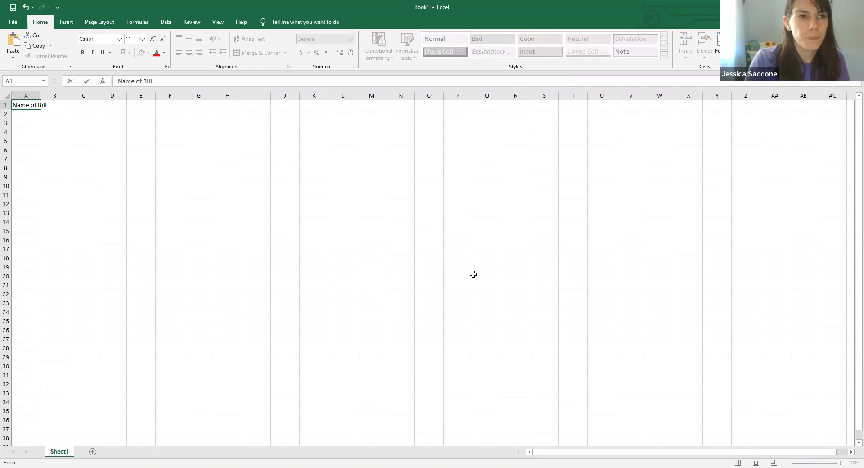
{"action": "left_click", "coordinate": [188, 150]}
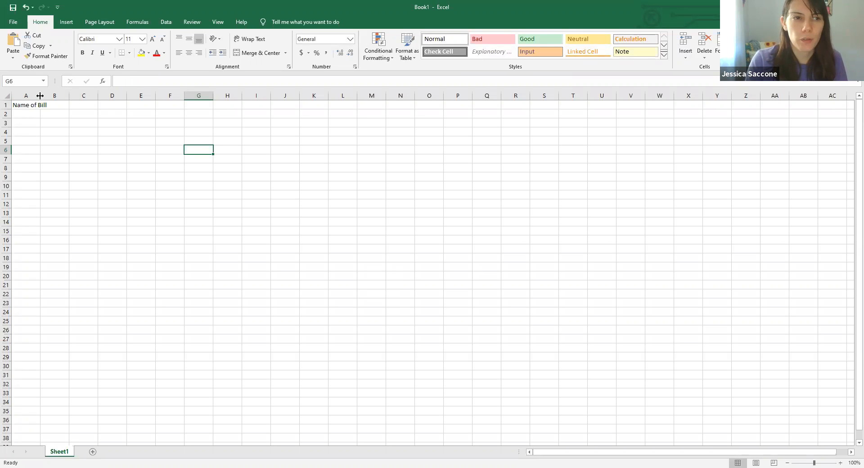
{"action": "double_click", "coordinate": [40, 96]}
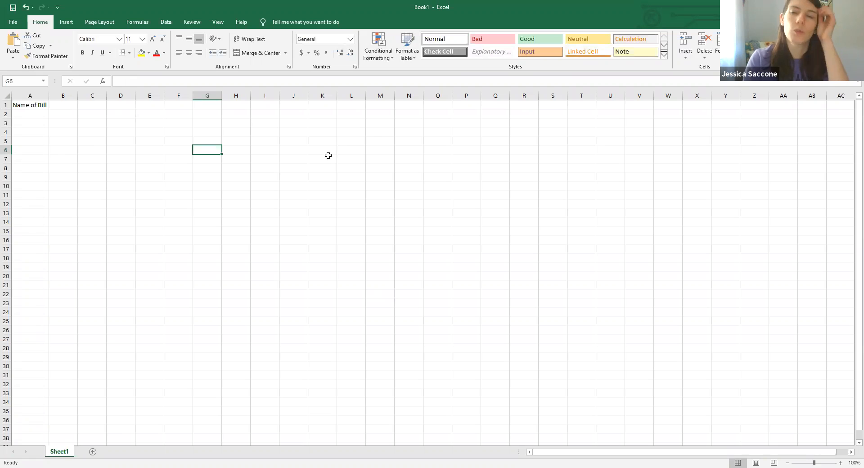
- Enter the headers Amt Due in B1 and Date Due in C1
{"action": "left_click", "coordinate": [62, 105]}
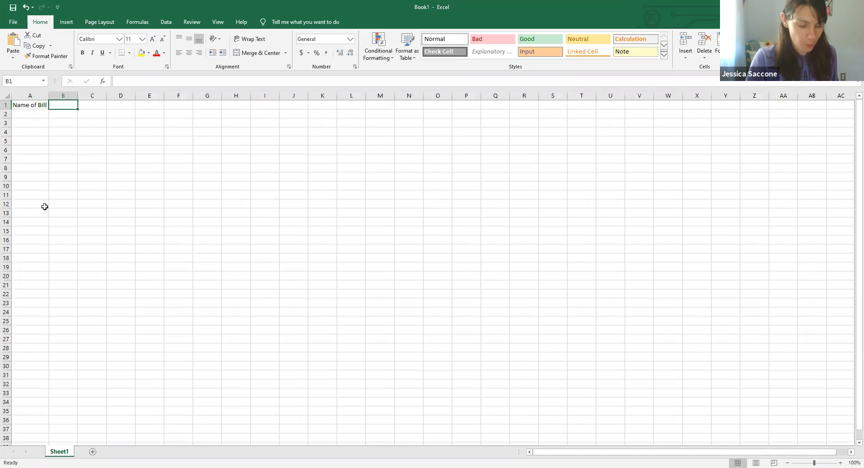
{"action": "type", "text": "Amt Due"}
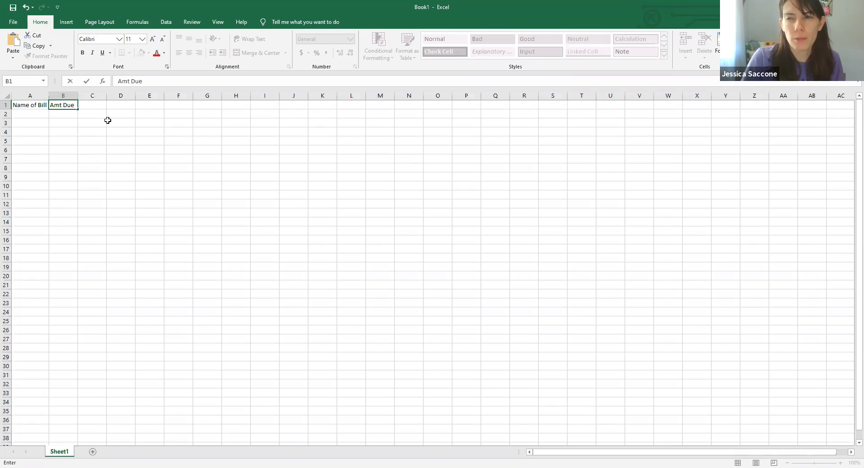
{"action": "left_click", "coordinate": [90, 105]}
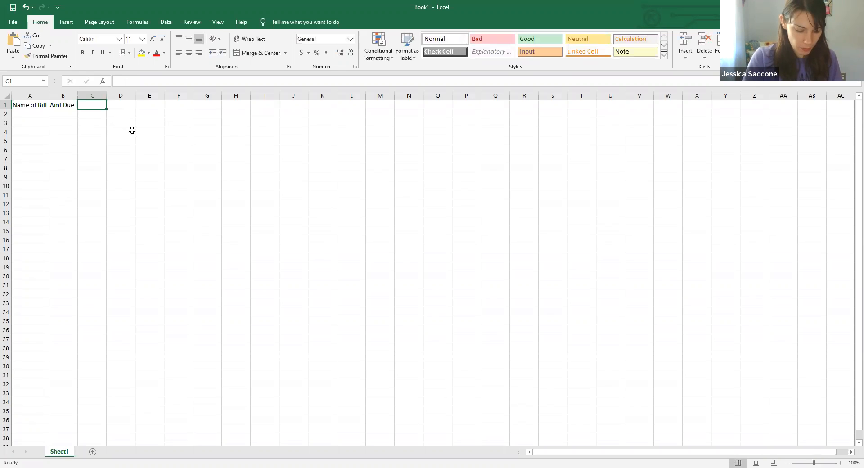
{"action": "type", "text": "Dat"}
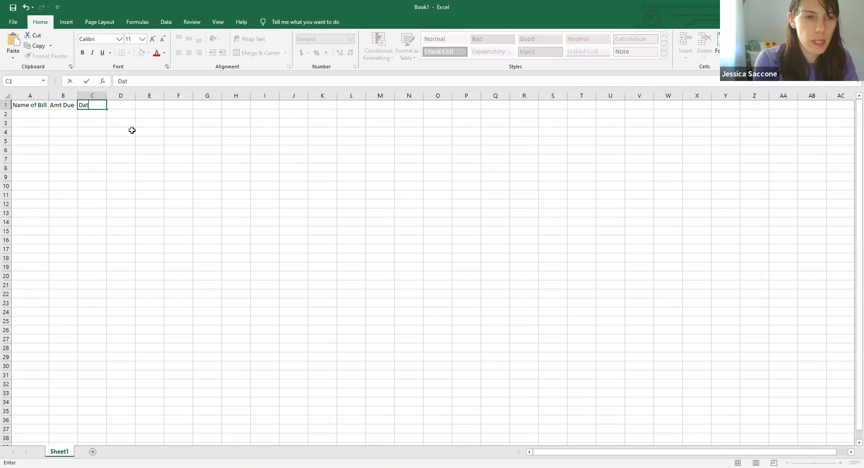
{"action": "type", "text": "e Due"}
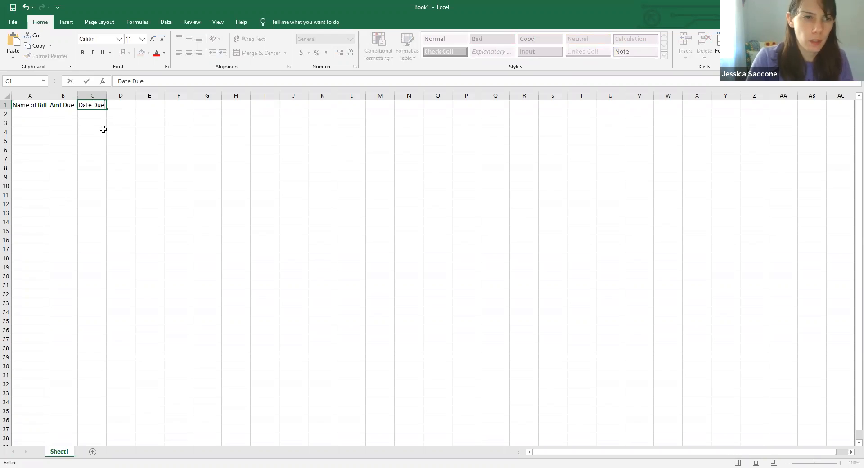
{"action": "left_click", "coordinate": [124, 107]}
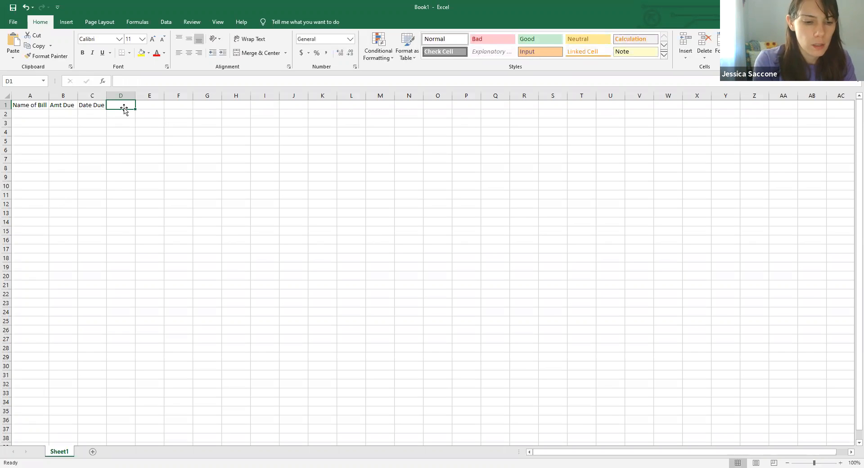
- Enter the headers Amt Paid in D1, Date Paid in E1 and Notes in F1
{"action": "type", "text": "Amt Paid"}
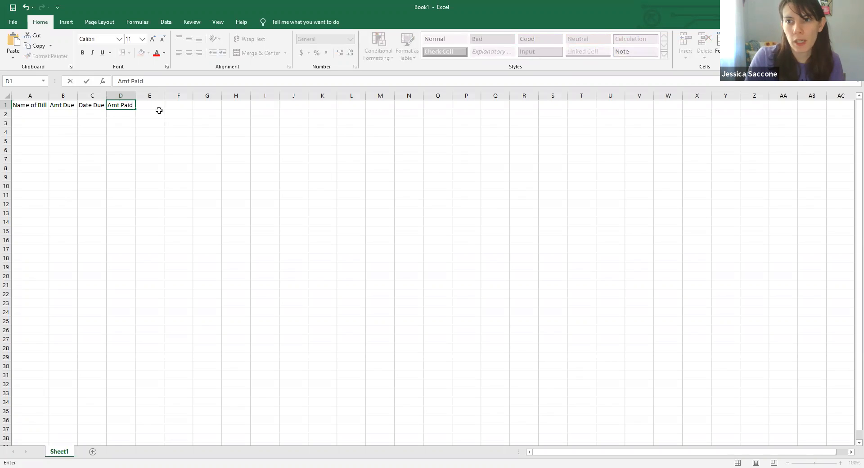
{"action": "key", "text": "Tab"}
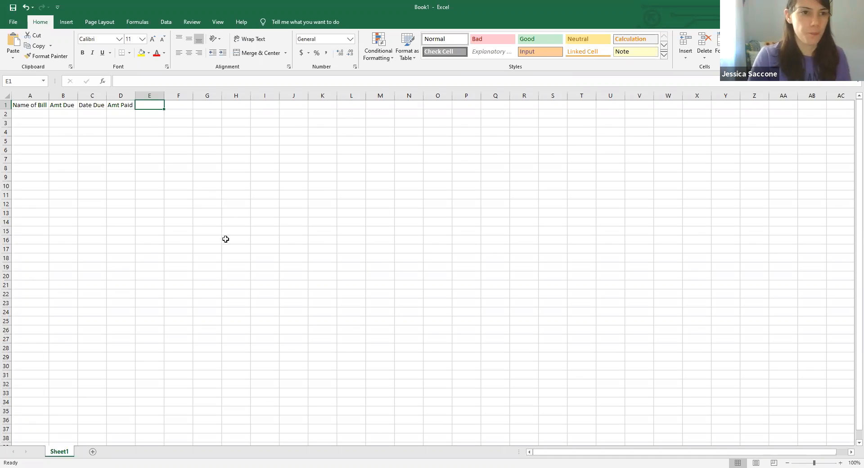
{"action": "type", "text": "Date"}
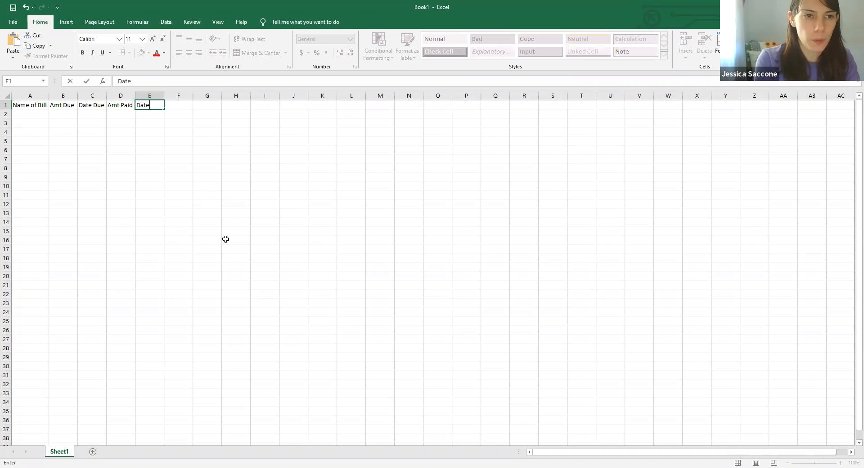
{"action": "type", "text": " Paid"}
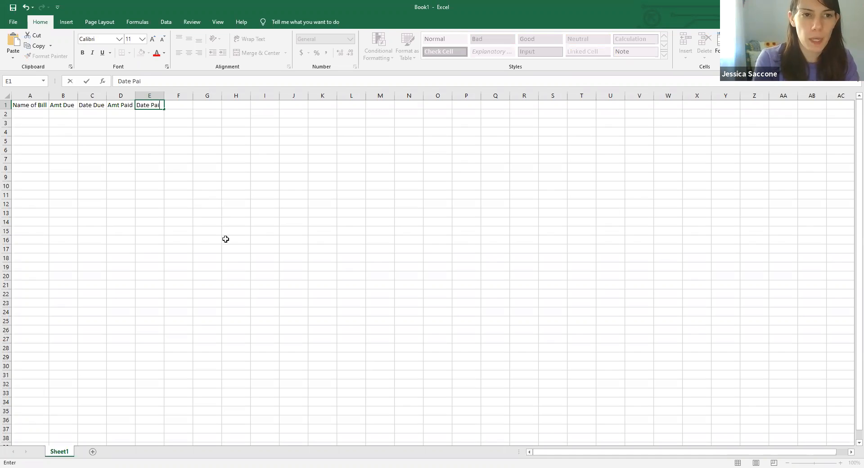
{"action": "left_click", "coordinate": [228, 165]}
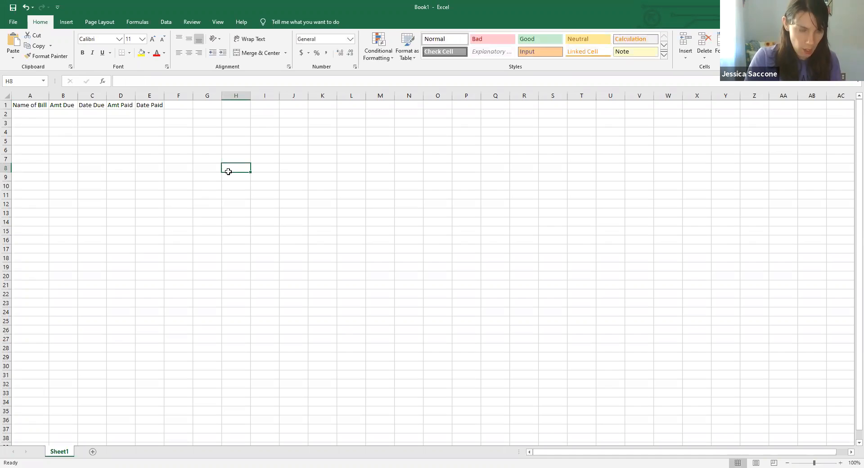
{"action": "left_click", "coordinate": [188, 107]}
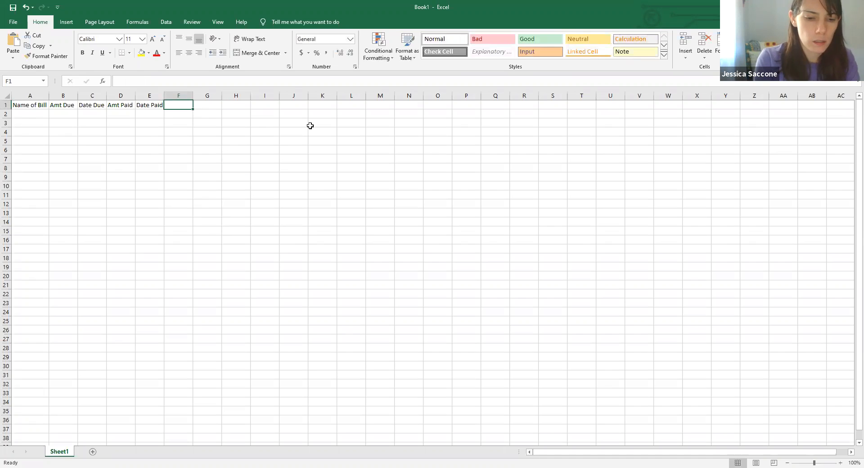
{"action": "type", "text": "Notes"}
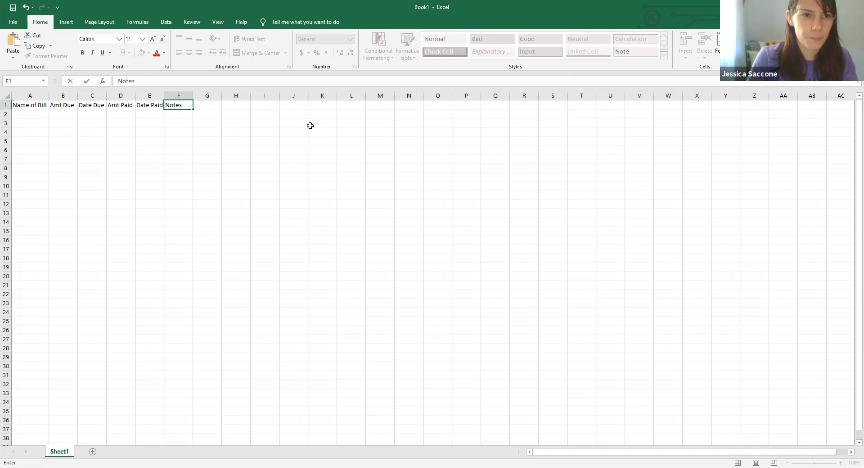
{"action": "left_click", "coordinate": [196, 242]}
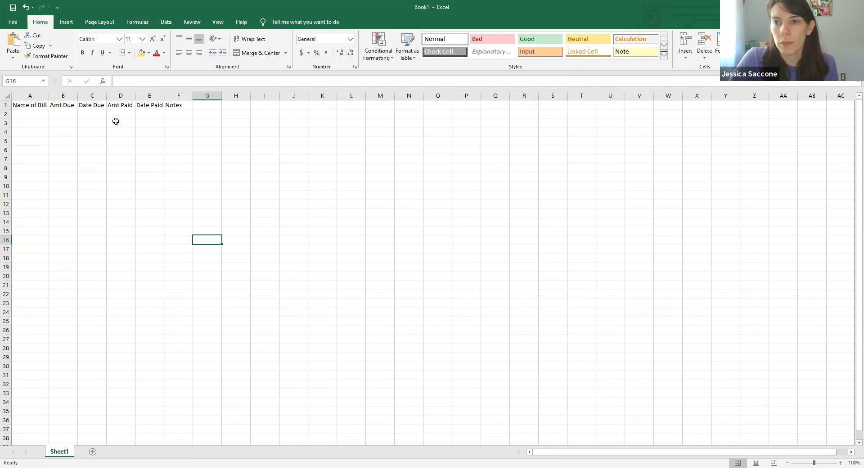
- Make the whole header row 1 bold
{"action": "left_click", "coordinate": [7, 104]}
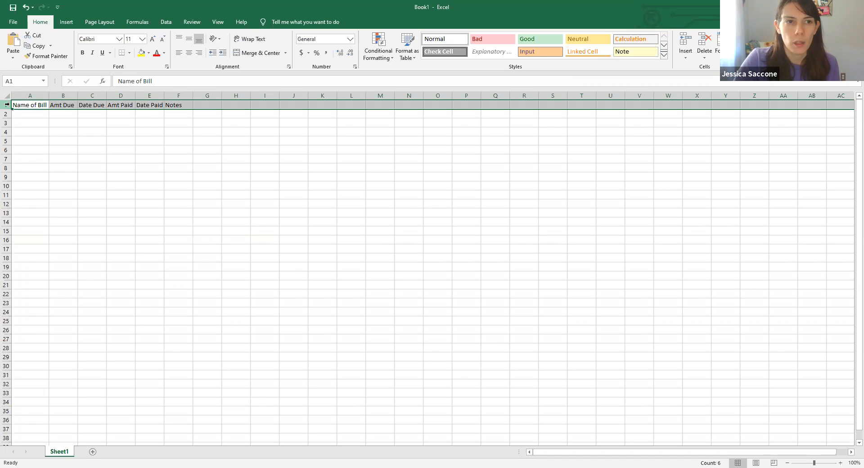
{"action": "left_click", "coordinate": [83, 53]}
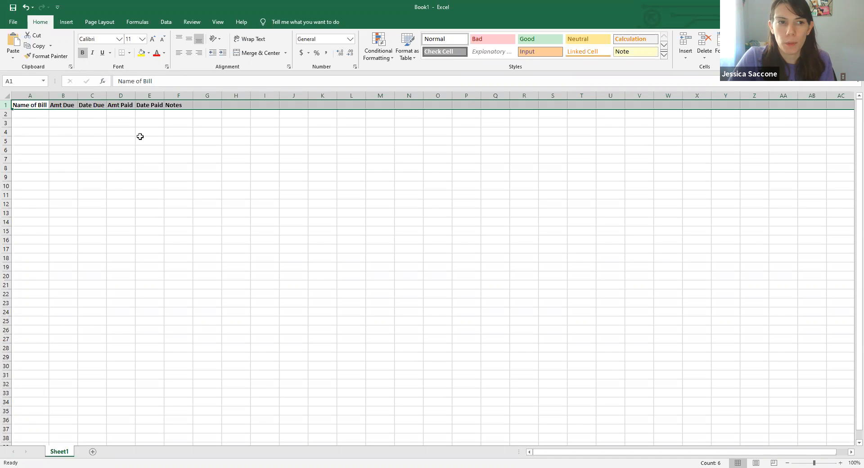
{"action": "left_click", "coordinate": [213, 104]}
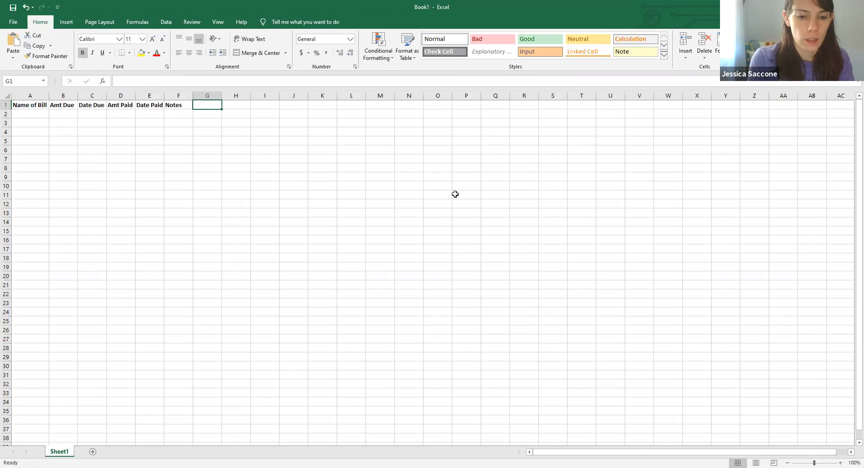
{"action": "type", "text": "Inter"}
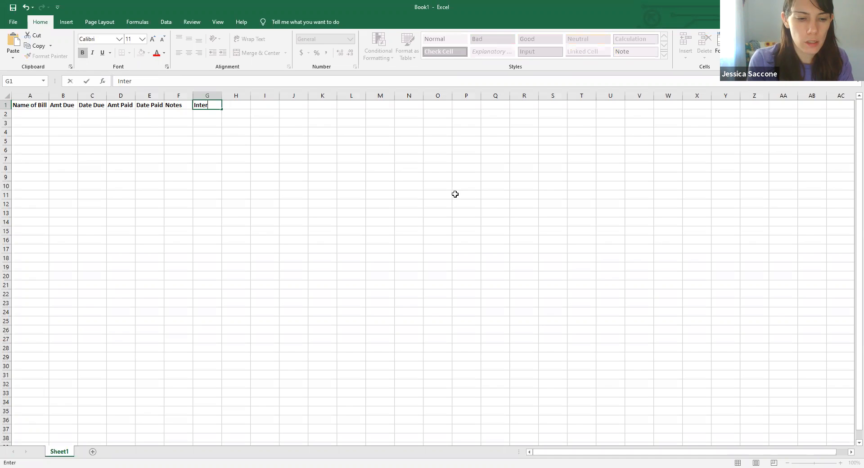
{"action": "type", "text": "est Paid"}
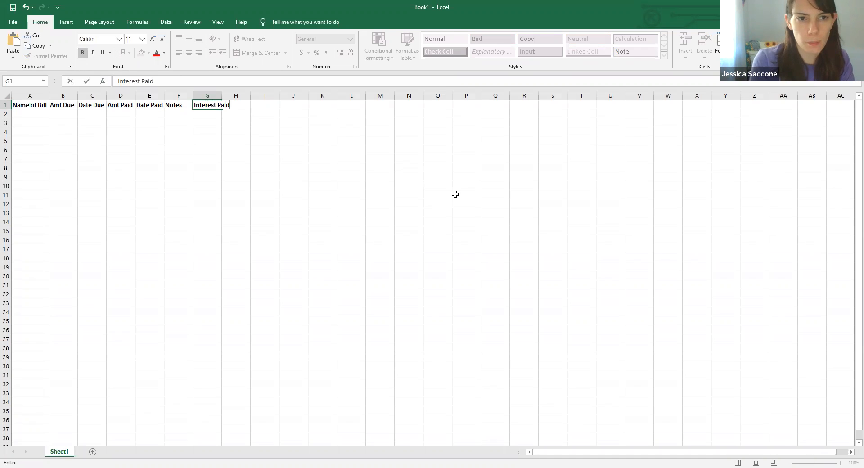
{"action": "key", "text": "BackSpace"}
{"action": "key", "text": "BackSpace"}
{"action": "key", "text": "BackSpace"}
{"action": "key", "text": "BackSpace"}
{"action": "key", "text": "BackSpace"}
{"action": "key", "text": "BackSpace"}
{"action": "key", "text": "BackSpace"}
{"action": "key", "text": "BackSpace"}
{"action": "key", "text": "BackSpace"}
{"action": "key", "text": "BackSpace"}
{"action": "key", "text": "BackSpace"}
{"action": "key", "text": "BackSpace"}
{"action": "key", "text": "BackSpace"}
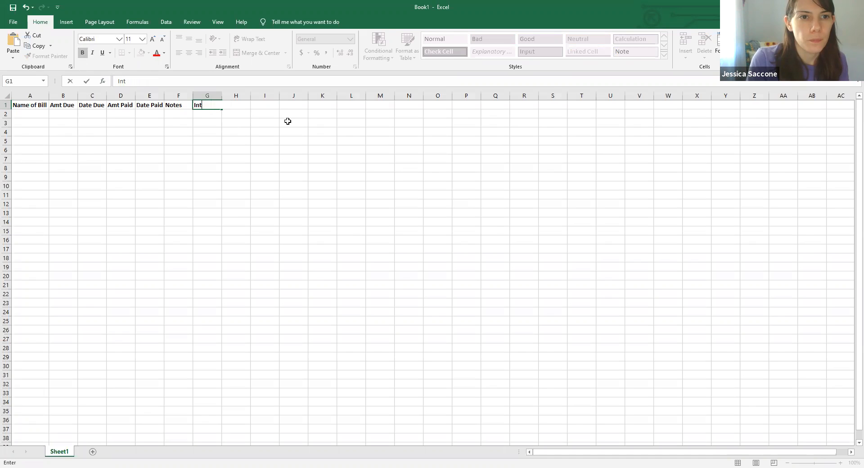
{"action": "left_click", "coordinate": [262, 160]}
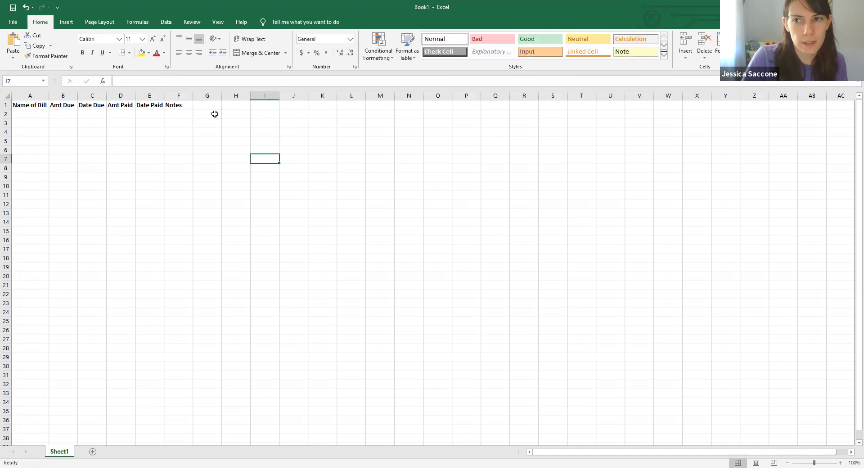
- Underline the header cells A1 to F1, then remove the underline again
{"action": "left_click", "coordinate": [20, 104]}
{"action": "left_click_drag", "start_coordinate": [19, 104], "coordinate": [183, 105]}
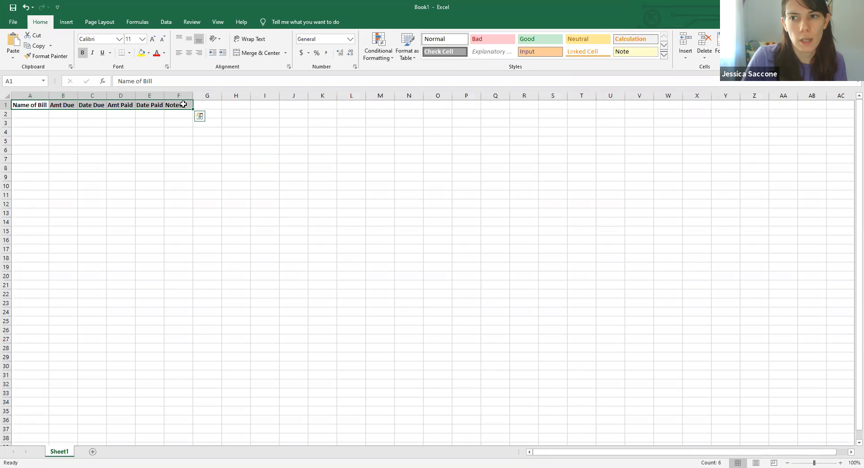
{"action": "left_click", "coordinate": [101, 54]}
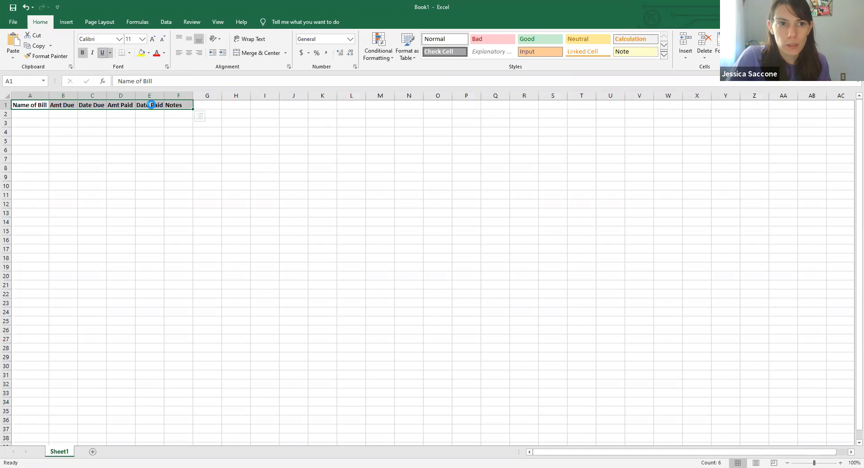
{"action": "left_click", "coordinate": [181, 139]}
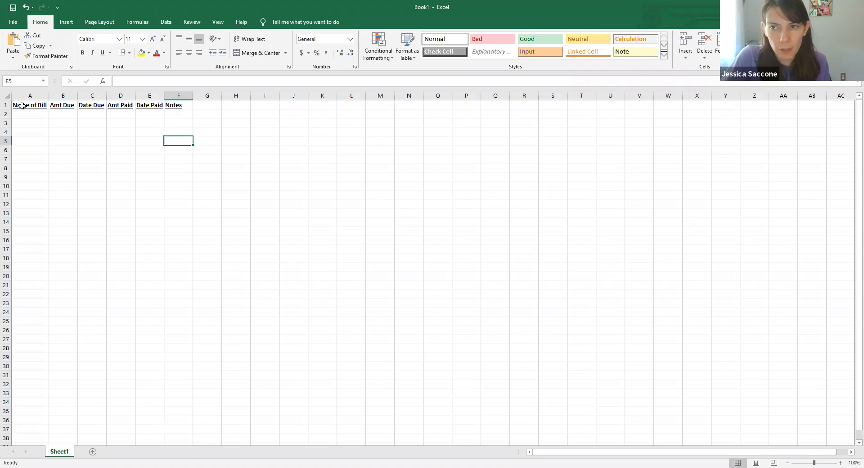
{"action": "left_click_drag", "start_coordinate": [22, 106], "coordinate": [176, 103]}
{"action": "key", "text": "ctrl+u"}
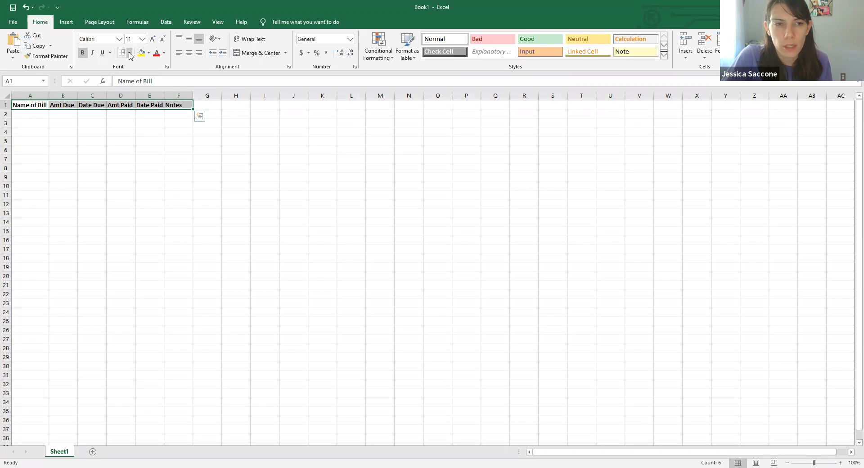
- Add a bottom border beneath the header cells A1 to F1
{"action": "left_click", "coordinate": [130, 53]}
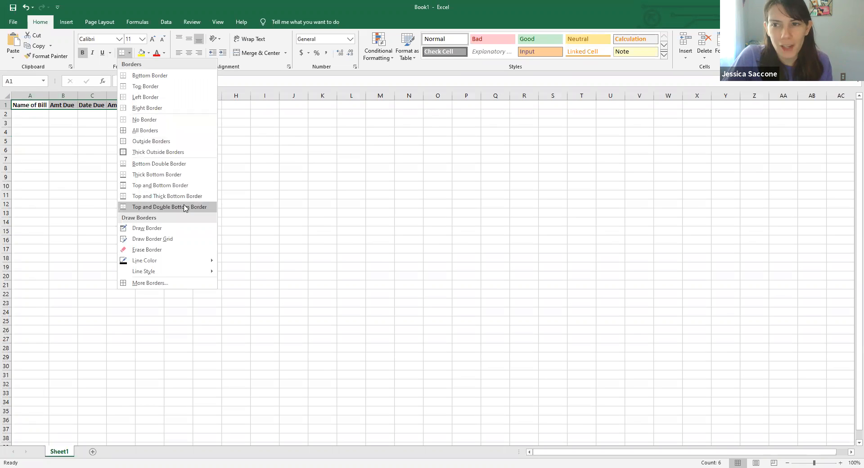
{"action": "left_click", "coordinate": [138, 79]}
{"action": "left_click", "coordinate": [195, 176]}
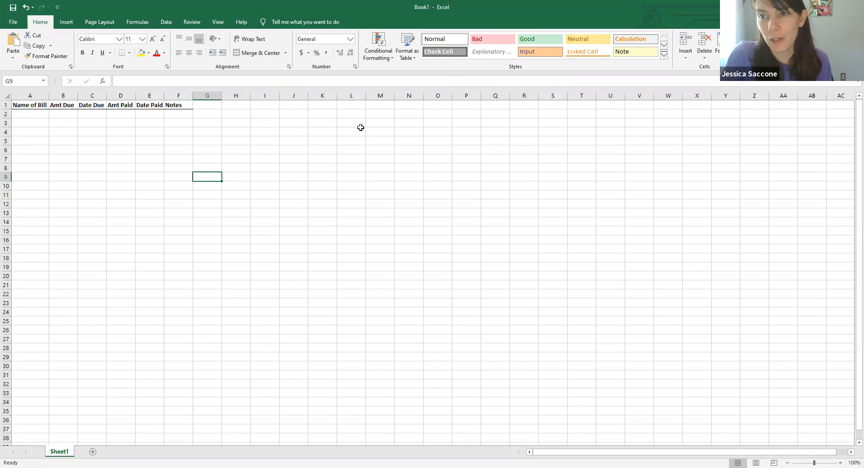
- Enter May 2020 in cell A2 beneath the Name of Bill header
{"action": "left_click", "coordinate": [39, 122]}
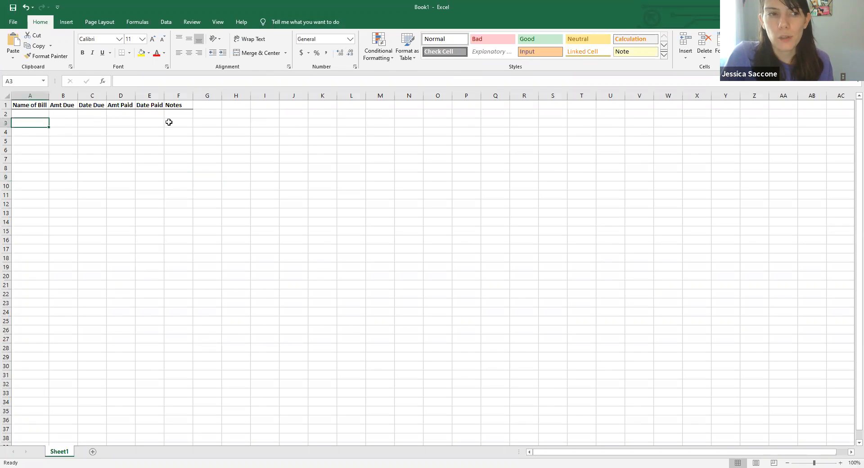
{"action": "left_click", "coordinate": [27, 113]}
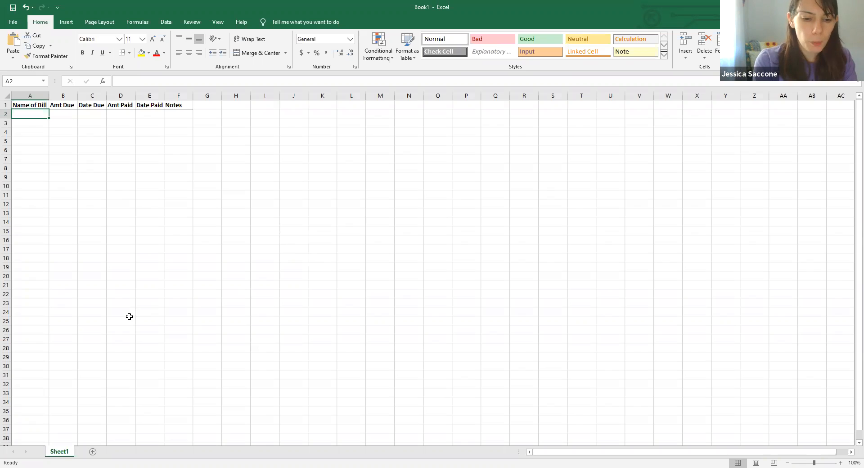
{"action": "type", "text": "May"}
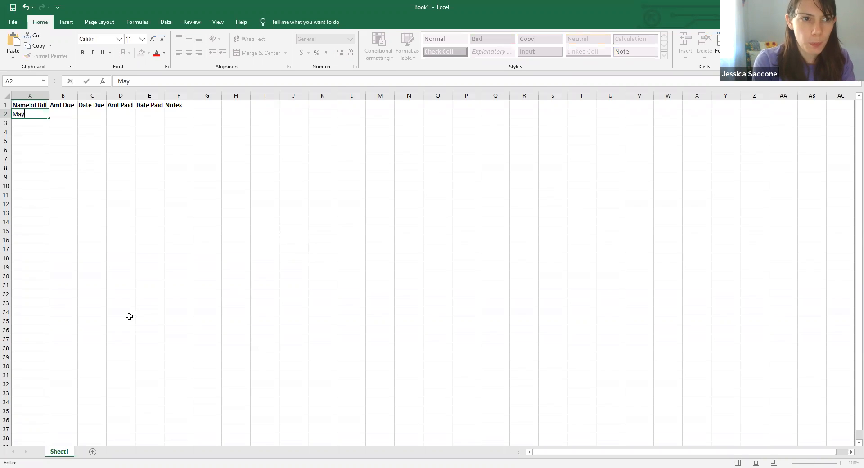
{"action": "type", "text": " 2020"}
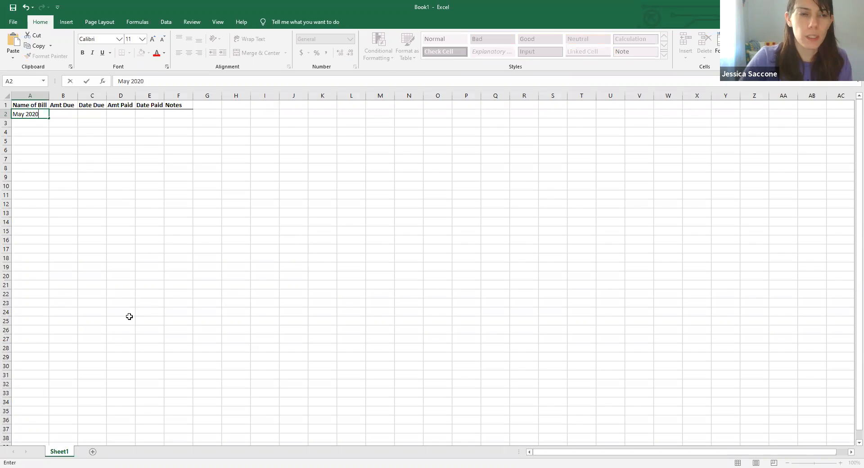
{"action": "left_click", "coordinate": [164, 184]}
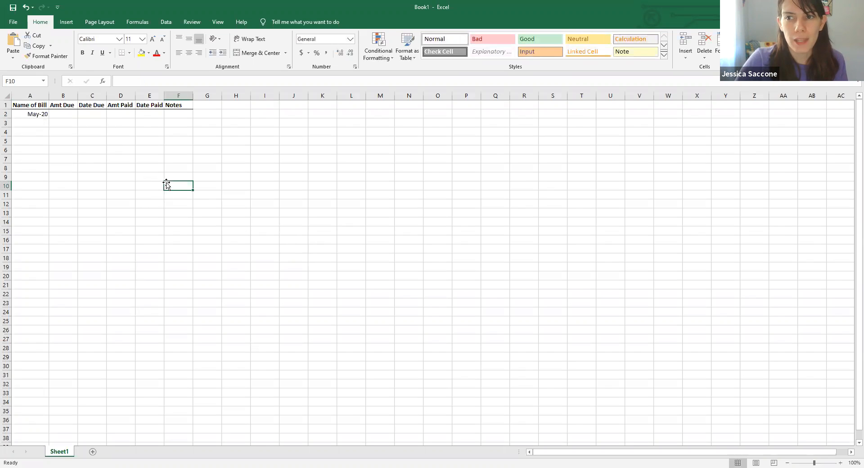
- Apply a custom number format mmm-yyyy to cell A2 so the month shows with a four-digit year
{"action": "left_click", "coordinate": [25, 114]}
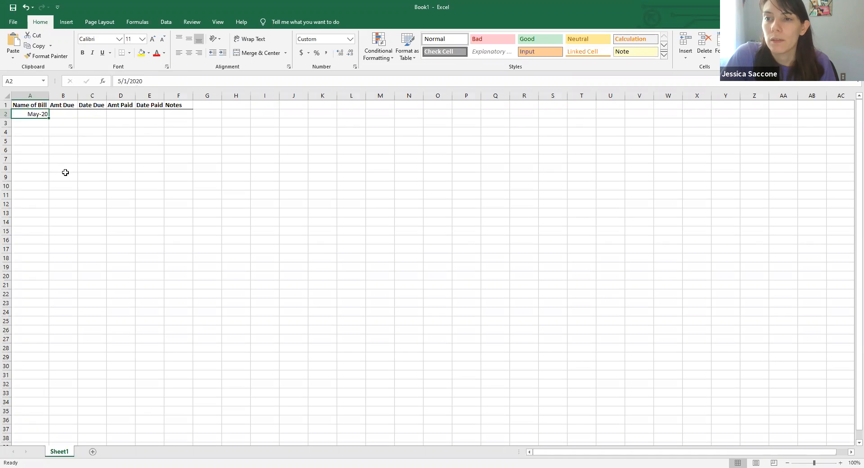
{"action": "right_click", "coordinate": [22, 114]}
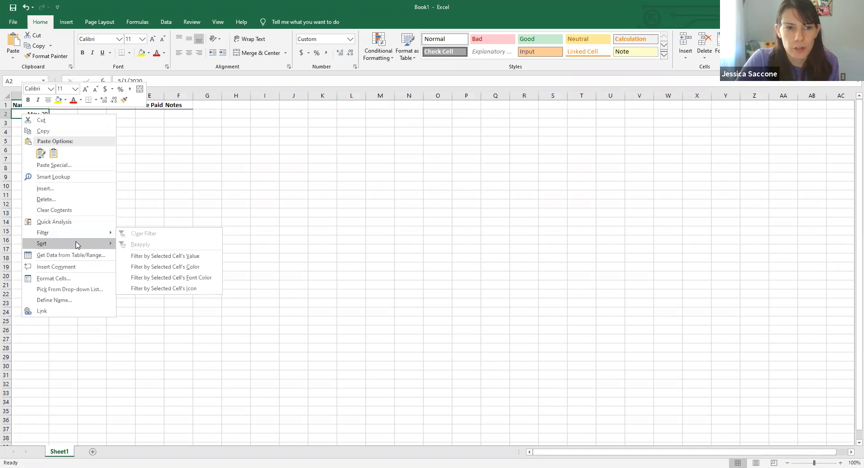
{"action": "mouse_move", "coordinate": [76, 244]}
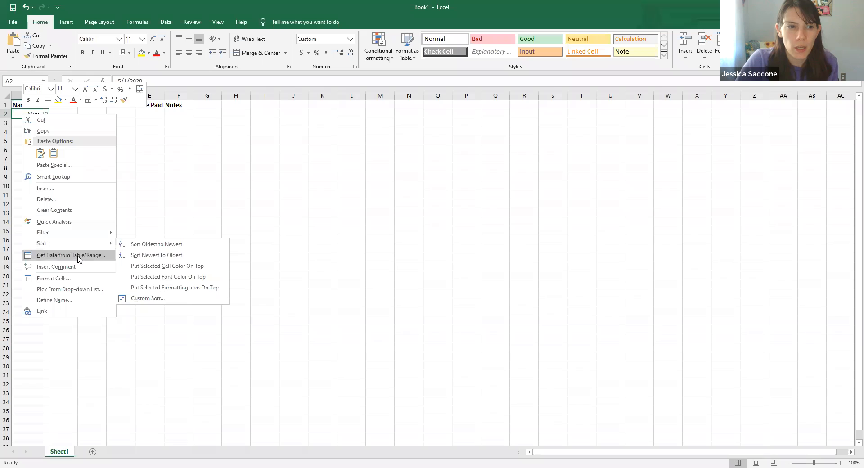
{"action": "left_click", "coordinate": [54, 279]}
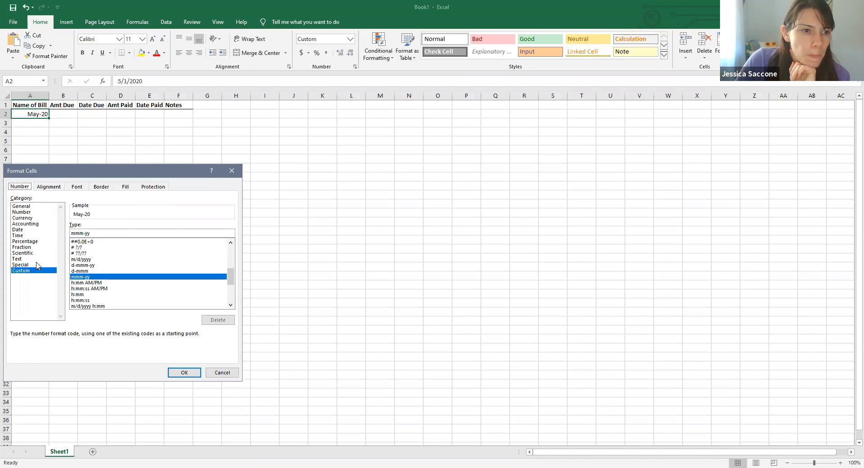
{"action": "left_click", "coordinate": [18, 230]}
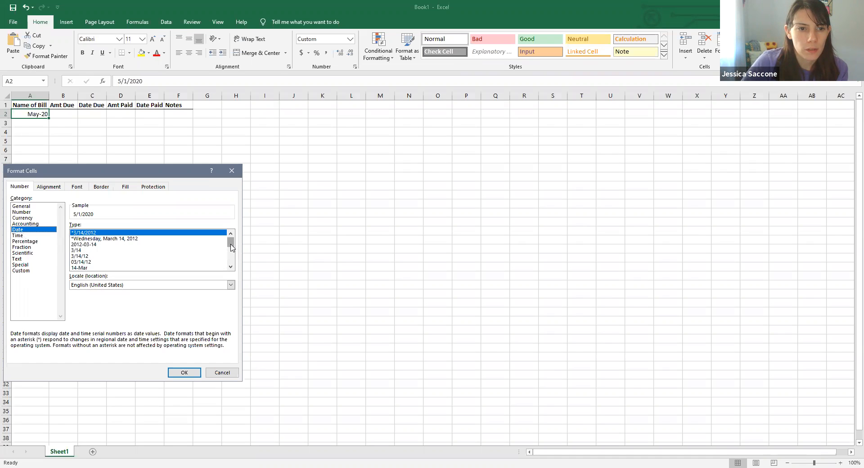
{"action": "mouse_move", "coordinate": [231, 245]}
{"action": "left_mouse_down"}
{"action": "mouse_move", "coordinate": [235, 264]}
{"action": "mouse_move", "coordinate": [226, 243]}
{"action": "mouse_move", "coordinate": [226, 252]}
{"action": "left_mouse_up"}
{"action": "left_click_drag", "start_coordinate": [226, 253], "coordinate": [227, 266]}
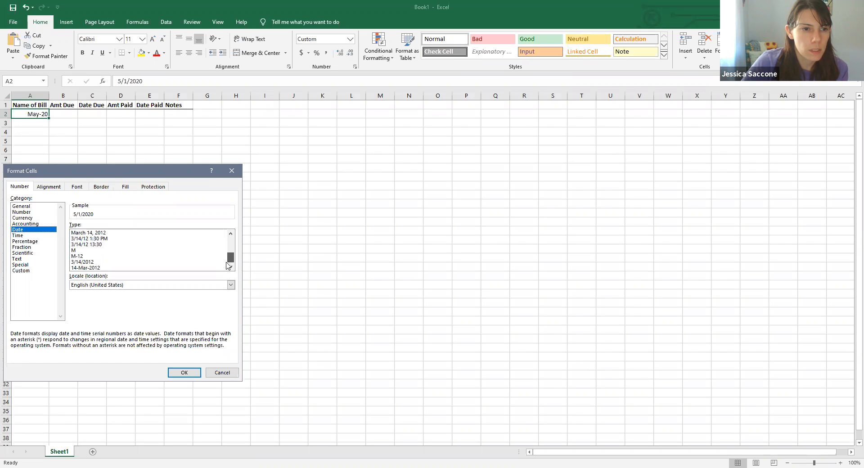
{"action": "left_click", "coordinate": [19, 271]}
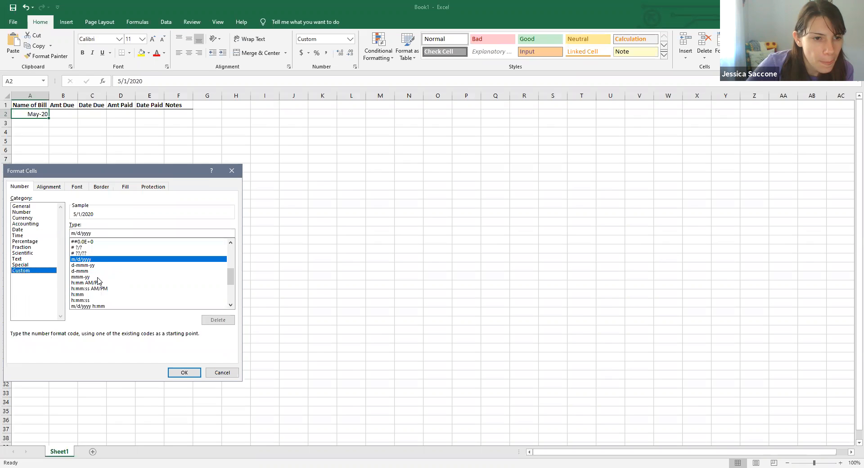
{"action": "mouse_move", "coordinate": [232, 283]}
{"action": "left_mouse_down"}
{"action": "mouse_move", "coordinate": [235, 302]}
{"action": "mouse_move", "coordinate": [231, 278]}
{"action": "left_mouse_up"}
{"action": "left_click", "coordinate": [97, 233]}
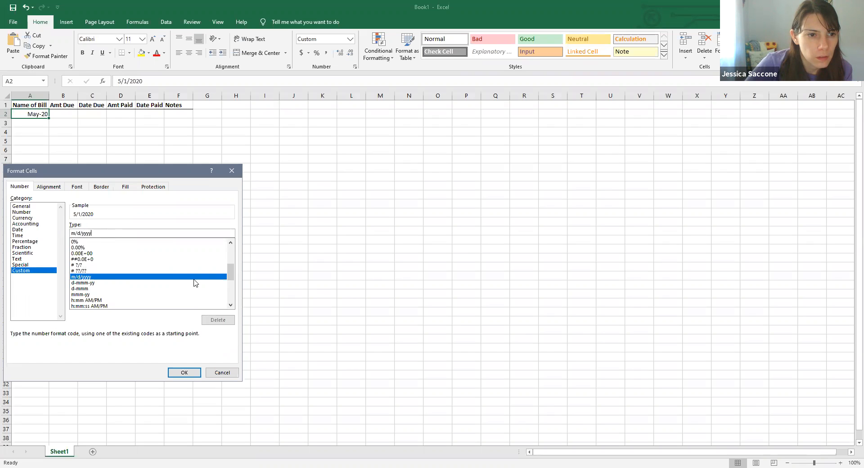
{"action": "left_click", "coordinate": [82, 294]}
{"action": "left_click", "coordinate": [94, 233]}
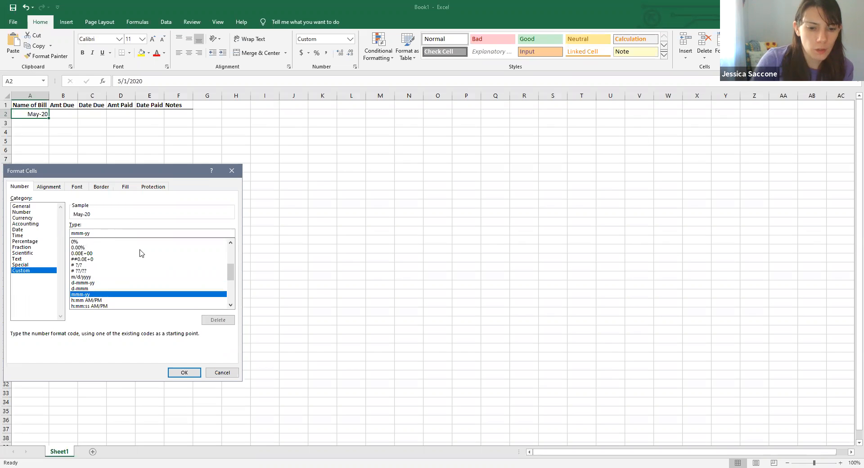
{"action": "type", "text": "yy"}
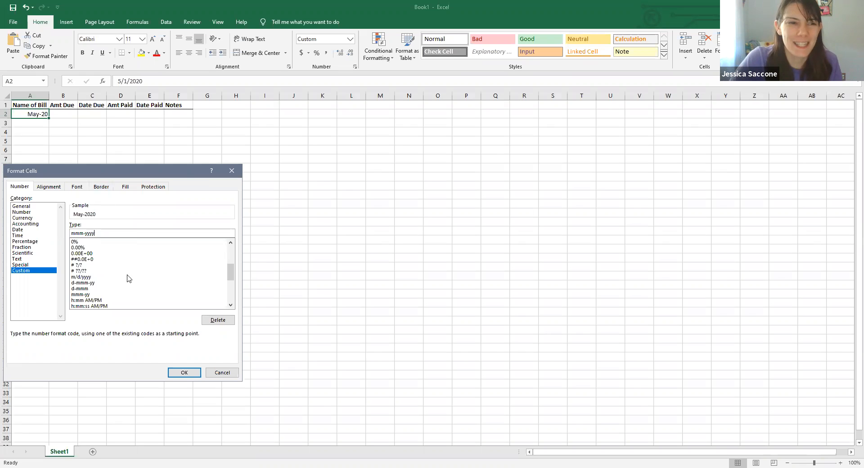
{"action": "left_click", "coordinate": [184, 372]}
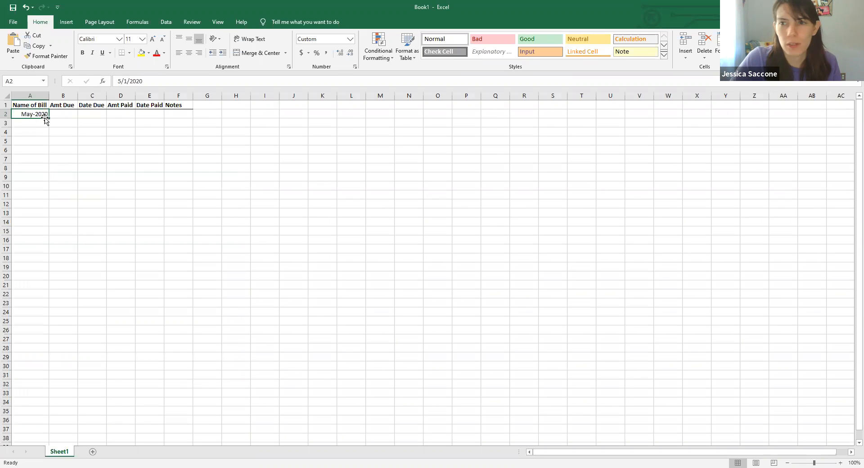
- Make the month cell A2 bold and italic
{"action": "left_click", "coordinate": [23, 125]}
{"action": "left_click", "coordinate": [23, 115]}
{"action": "left_click", "coordinate": [83, 53]}
{"action": "left_click", "coordinate": [34, 125]}
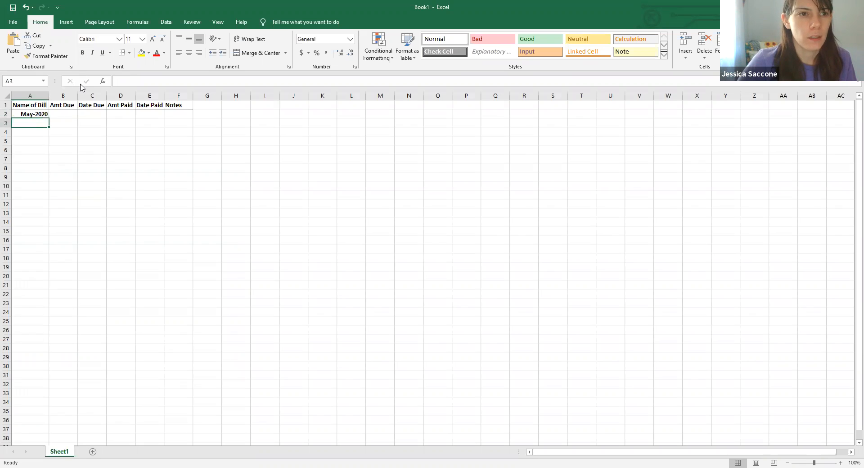
{"action": "left_click", "coordinate": [39, 115]}
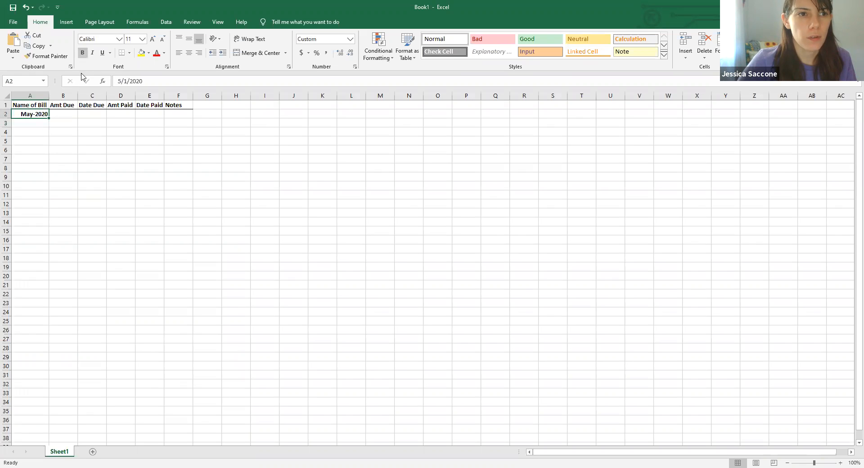
{"action": "left_click", "coordinate": [92, 54]}
{"action": "left_click", "coordinate": [32, 124]}
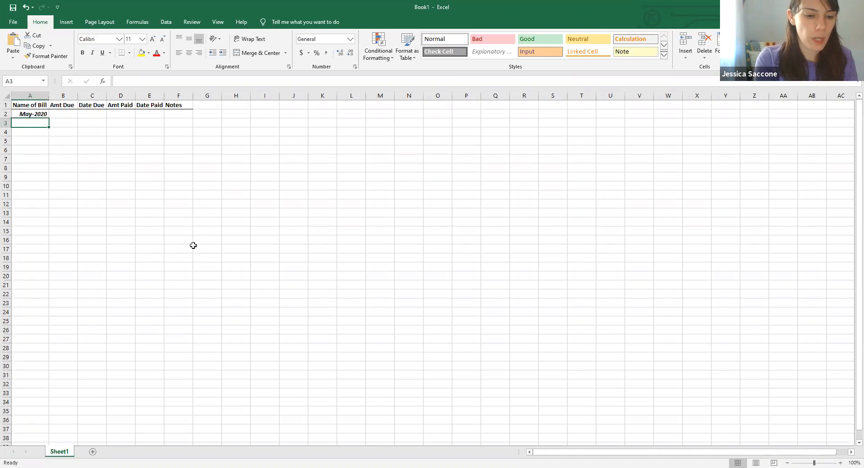
- Enter the bill names Cable, Garbage and NYSEG in cells A3 to A5
{"action": "type", "text": "Cable"}
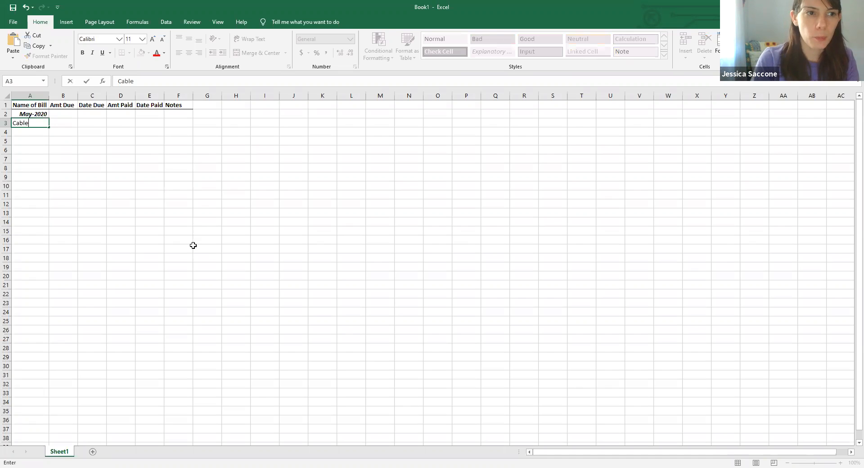
{"action": "left_click", "coordinate": [44, 133]}
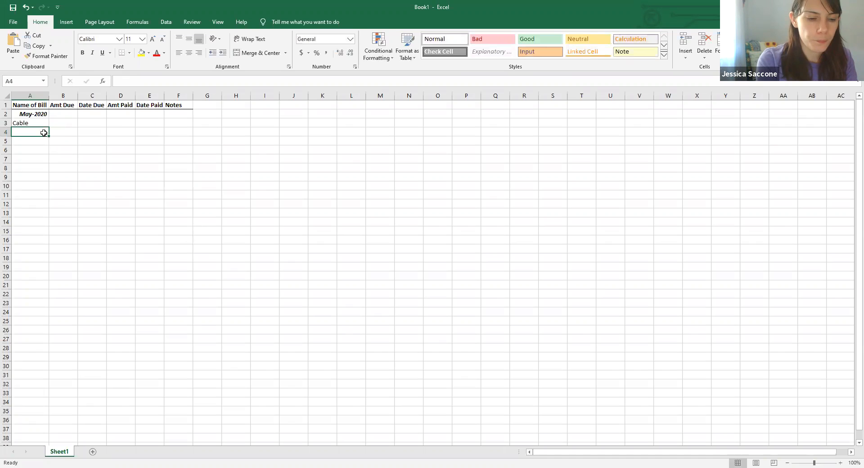
{"action": "type", "text": "Garbage"}
{"action": "key", "text": "Return"}
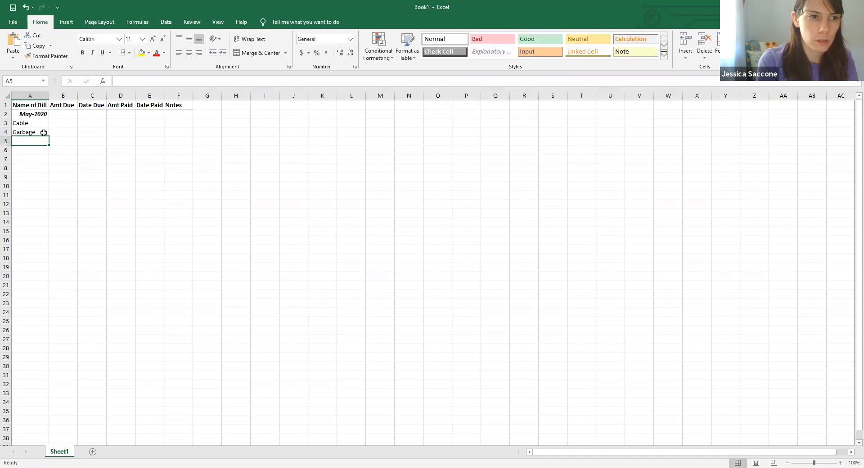
{"action": "type", "text": "NYSEG"}
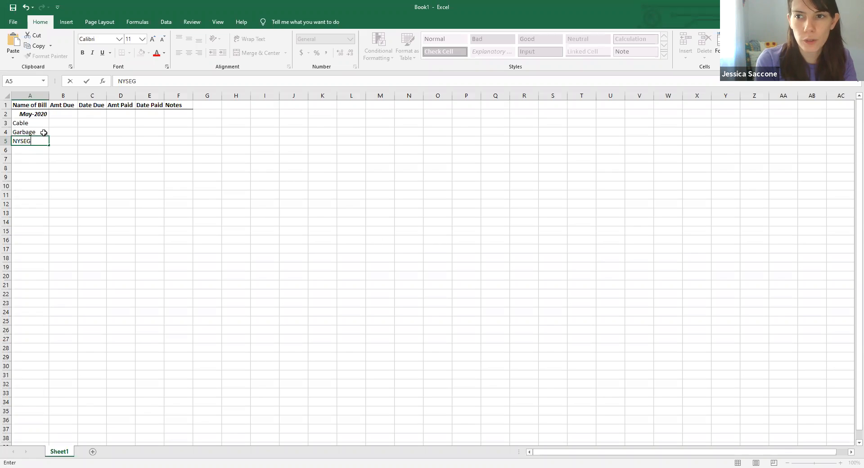
{"action": "left_click", "coordinate": [29, 149]}
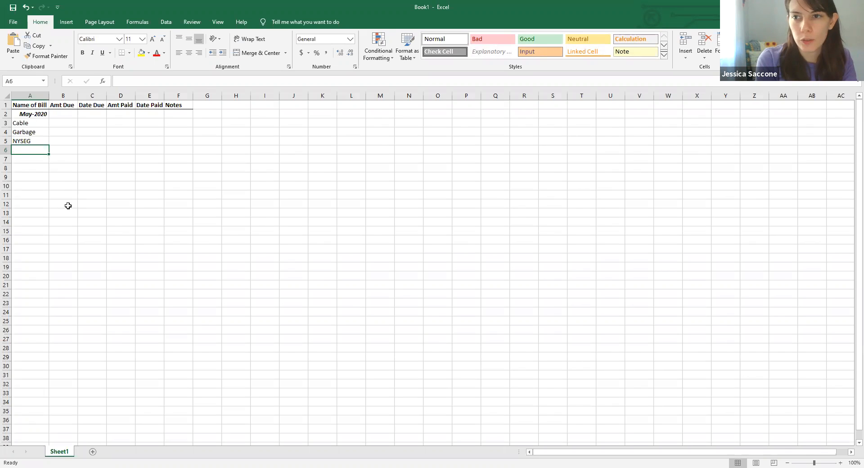
- Enter the bill names Citibank and Mortgage in cells A6 and A7
{"action": "type", "text": "C"}
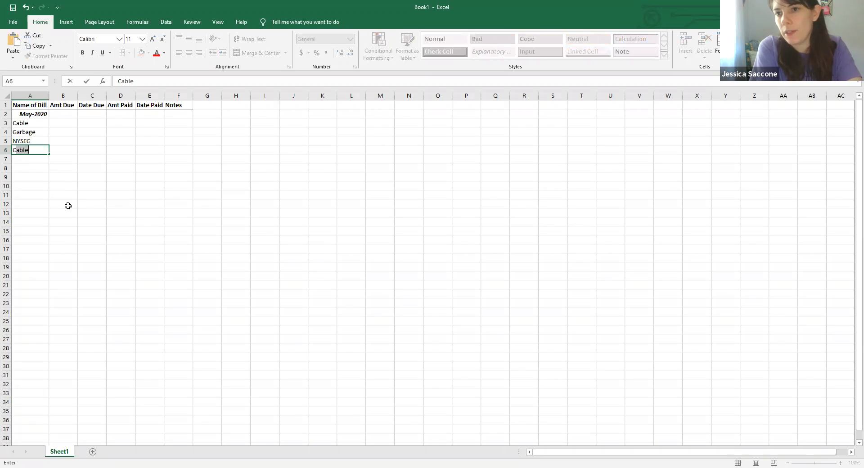
{"action": "type", "text": "itibank"}
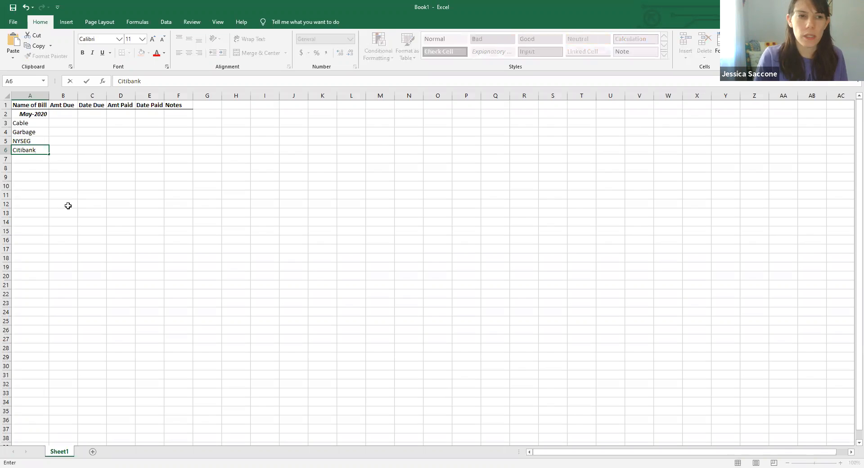
{"action": "left_click", "coordinate": [38, 163]}
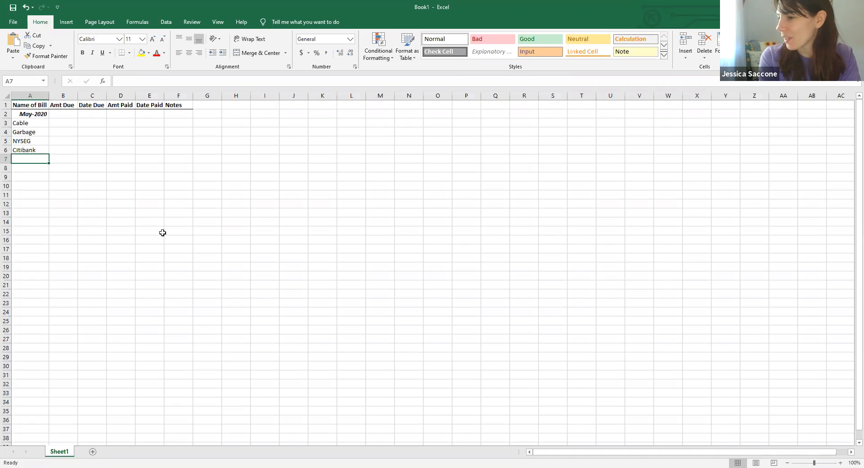
{"action": "type", "text": "M"}
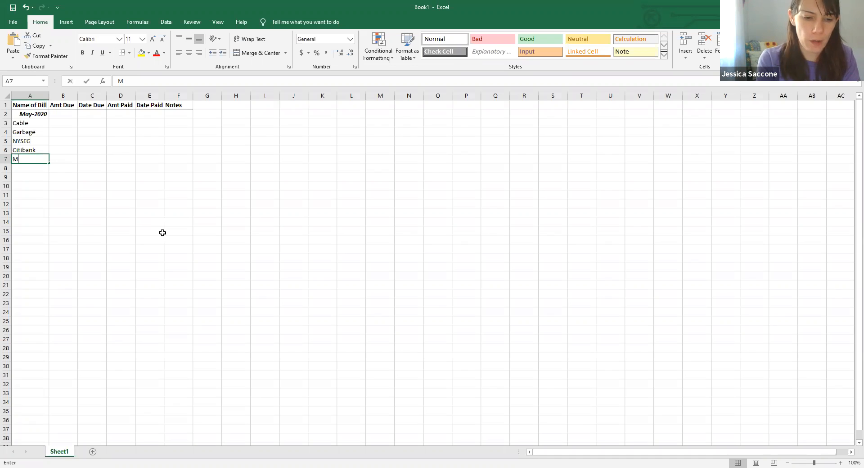
{"action": "type", "text": "ortag"}
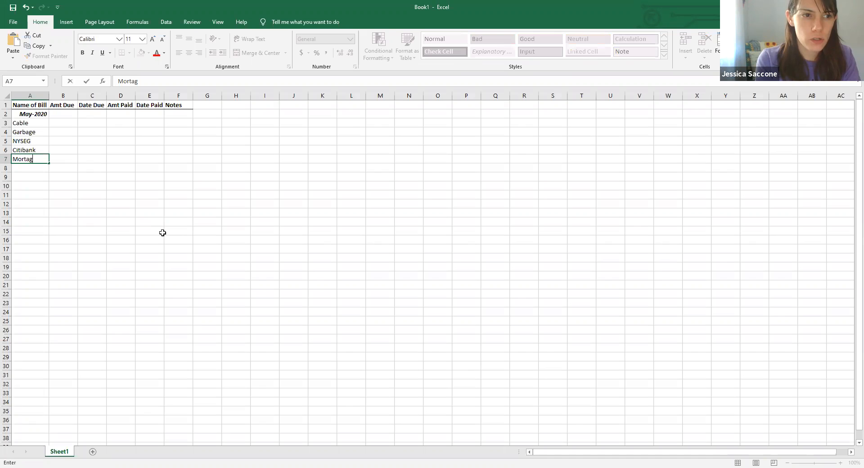
{"action": "key", "text": "BackSpace"}
{"action": "key", "text": "BackSpace"}
{"action": "type", "text": "gage"}
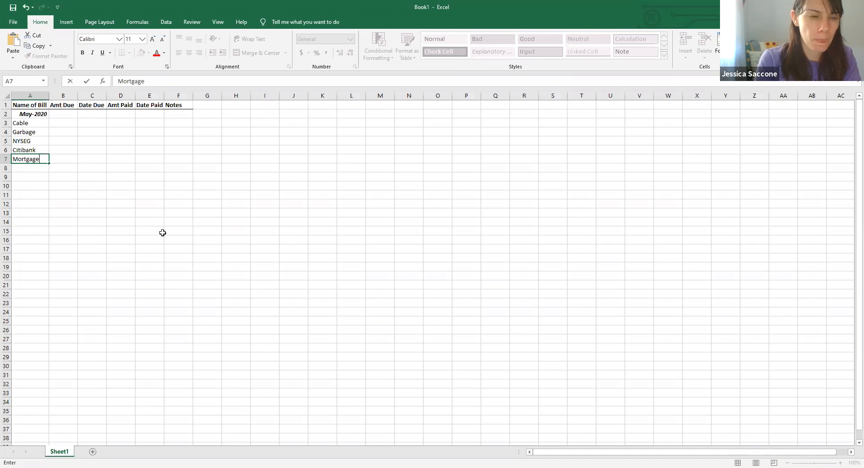
{"action": "left_click", "coordinate": [29, 170]}
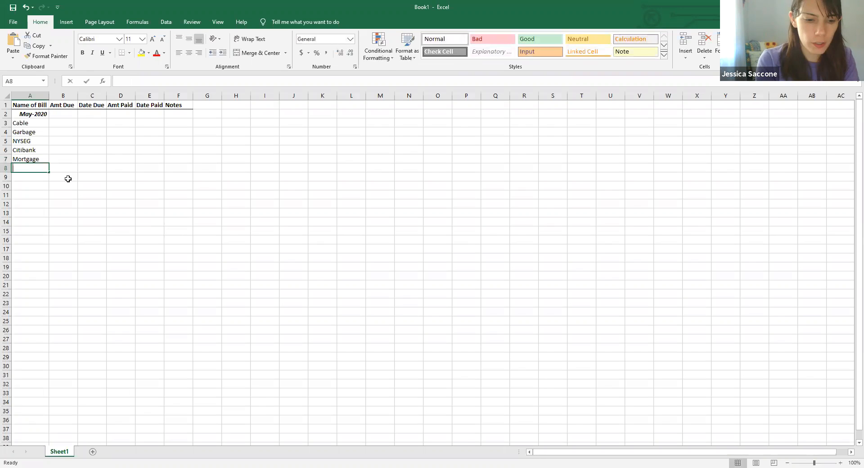
- Enter the bill names Car Insurance and Car Payment in cells A8 and A9
{"action": "type", "text": "Car Insurance"}
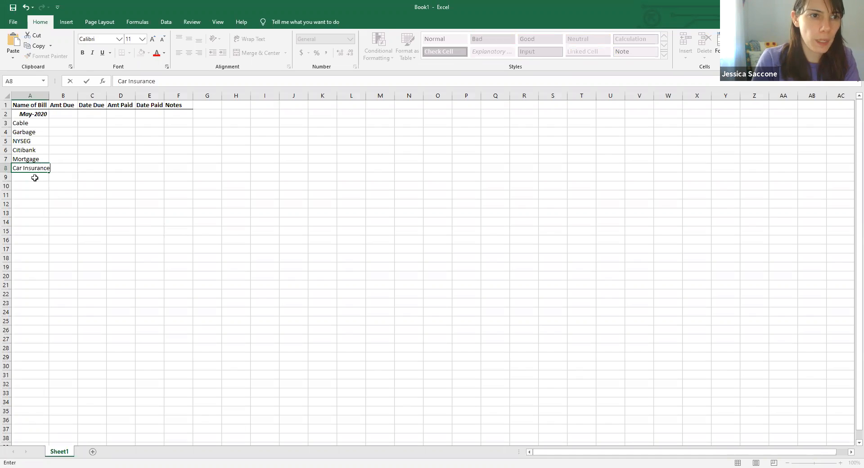
{"action": "left_click", "coordinate": [34, 178]}
{"action": "type", "text": "Car Payment"}
{"action": "left_click", "coordinate": [67, 212]}
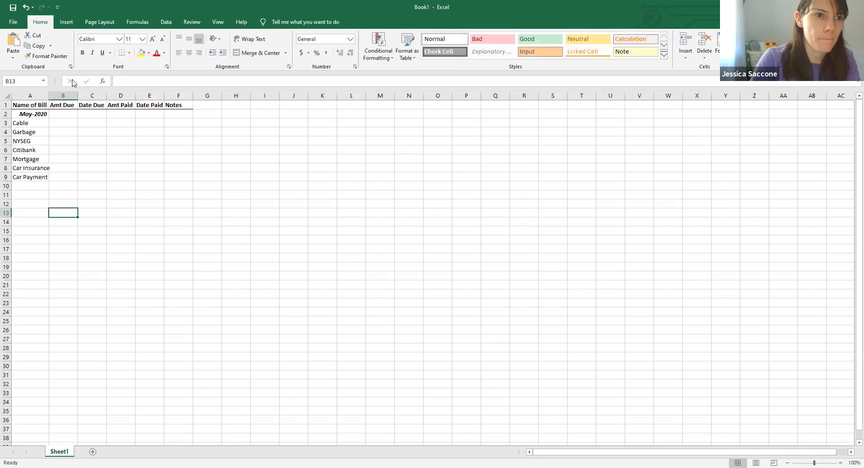
- Autofit column A's width to fit the bill names
{"action": "double_click", "coordinate": [48, 96]}
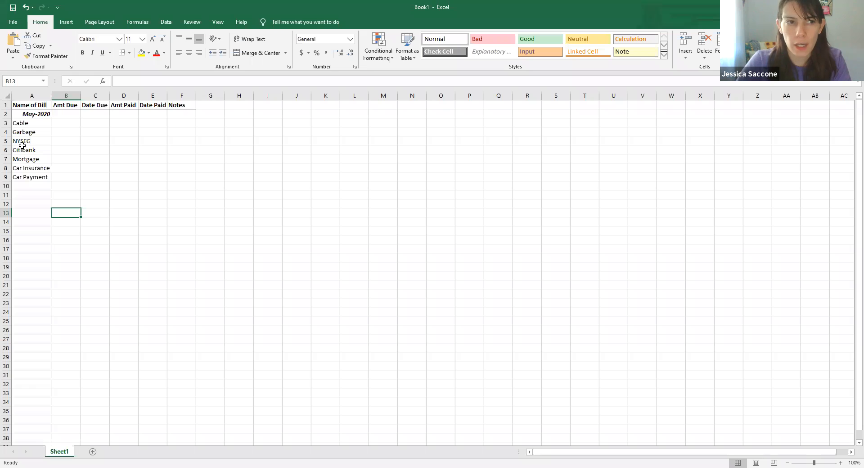
{"action": "left_click", "coordinate": [66, 123]}
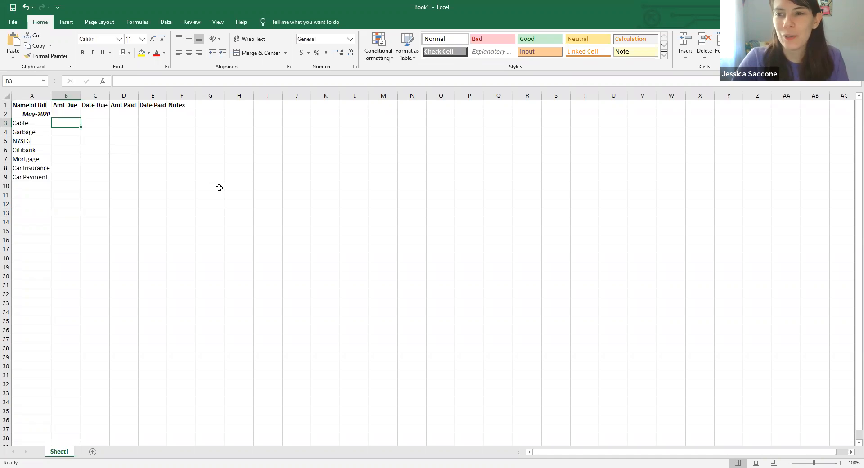
- Enter the amounts due 75.00, 30.00 and 98.16 for Cable, Garbage and NYSEG in cells B3 to B5
{"action": "type", "text": "75.00"}
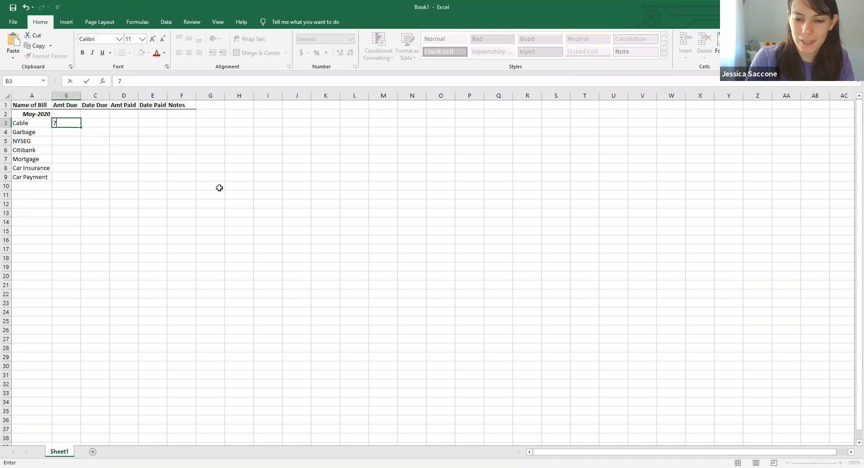
{"action": "left_click", "coordinate": [60, 131]}
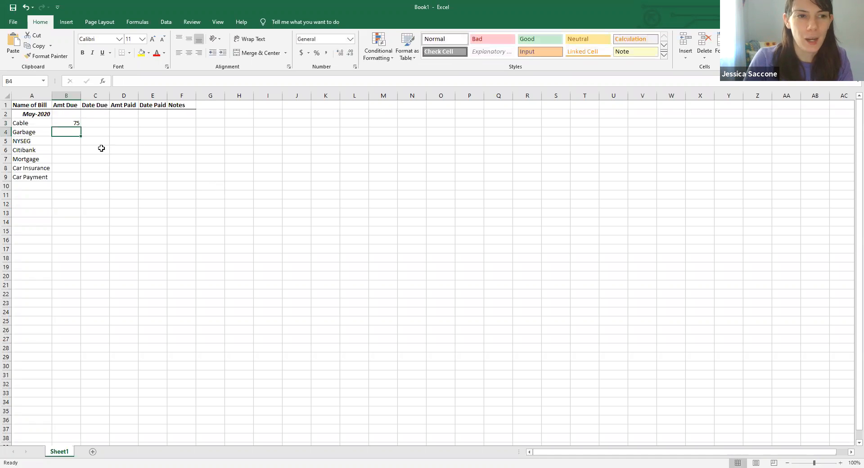
{"action": "type", "text": "30.00"}
{"action": "left_click", "coordinate": [68, 149]}
{"action": "left_click", "coordinate": [72, 142]}
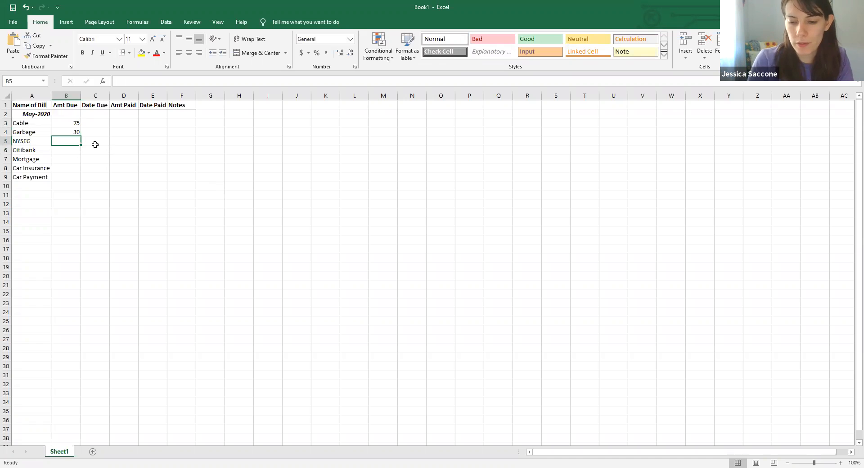
{"action": "type", "text": "9"}
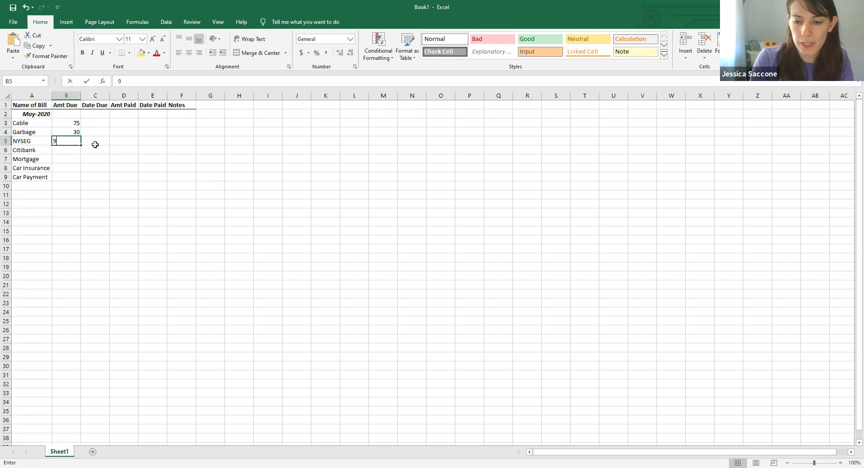
{"action": "type", "text": "8.16"}
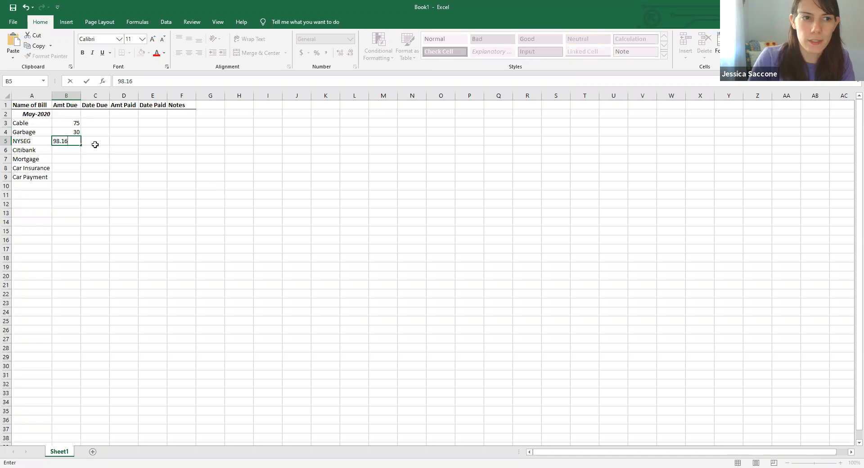
{"action": "left_click", "coordinate": [73, 149]}
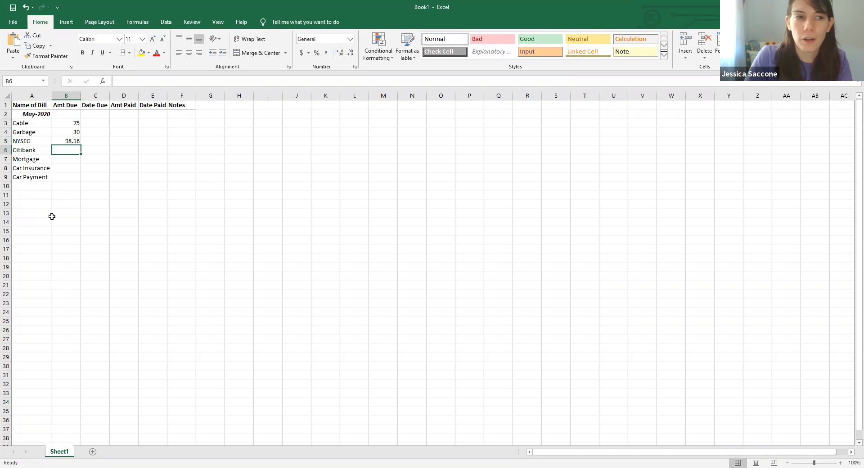
- Enter the amounts due 21.00 and 1136.48 for Citibank and Mortgage in cells B6 and B7
{"action": "type", "text": "21.00"}
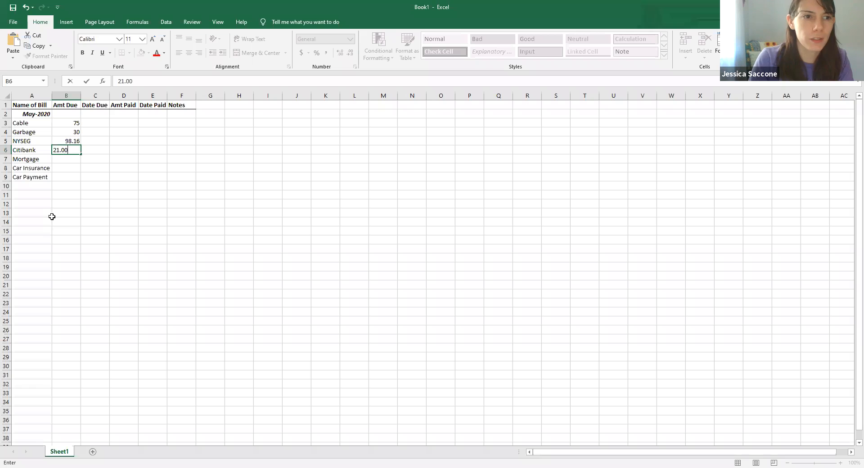
{"action": "key", "text": "Return"}
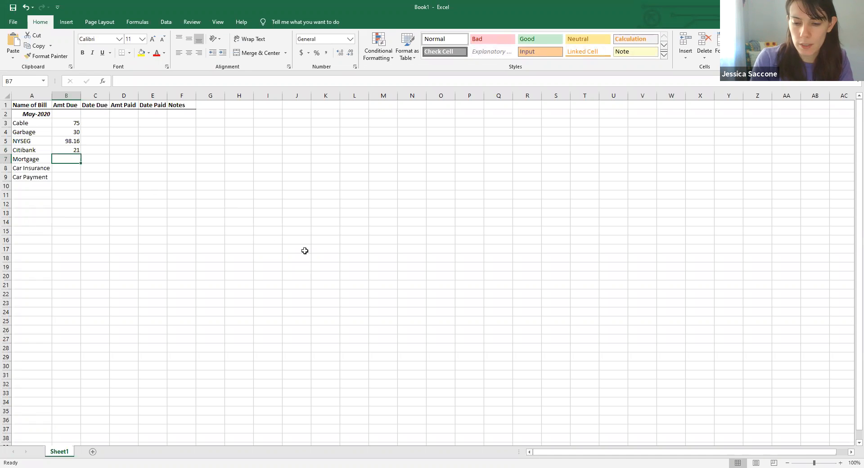
{"action": "type", "text": "1136."}
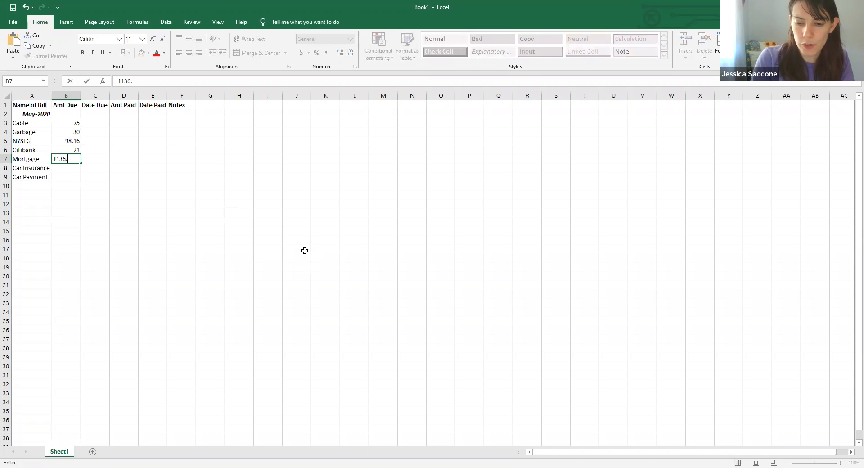
{"action": "type", "text": "48"}
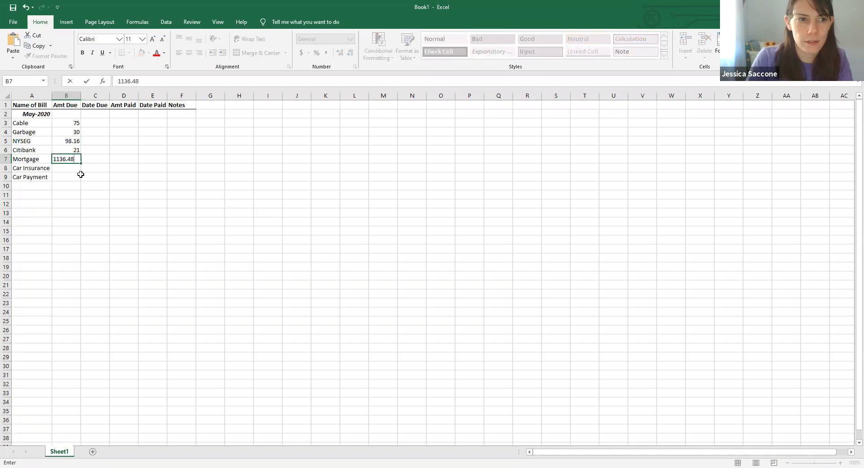
{"action": "left_click", "coordinate": [67, 170]}
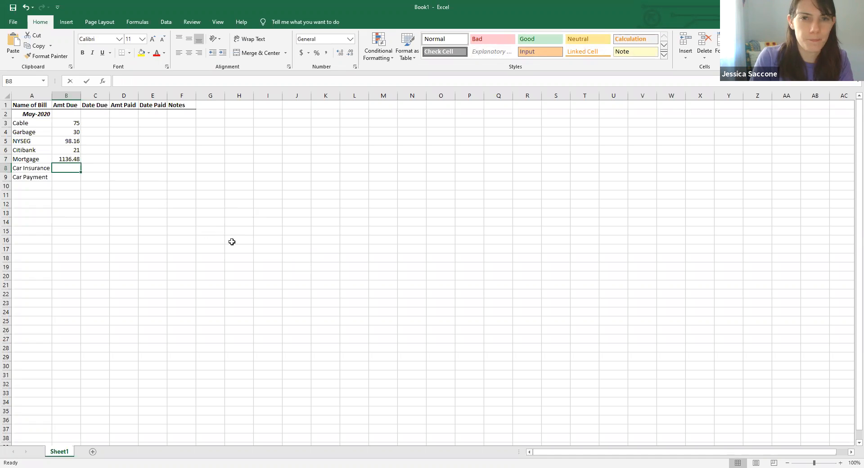
- Enter the amounts due 112.89 and 211.75 for Car Insurance and Car Payment in cells B8 and B9
{"action": "type", "text": "112.1"}
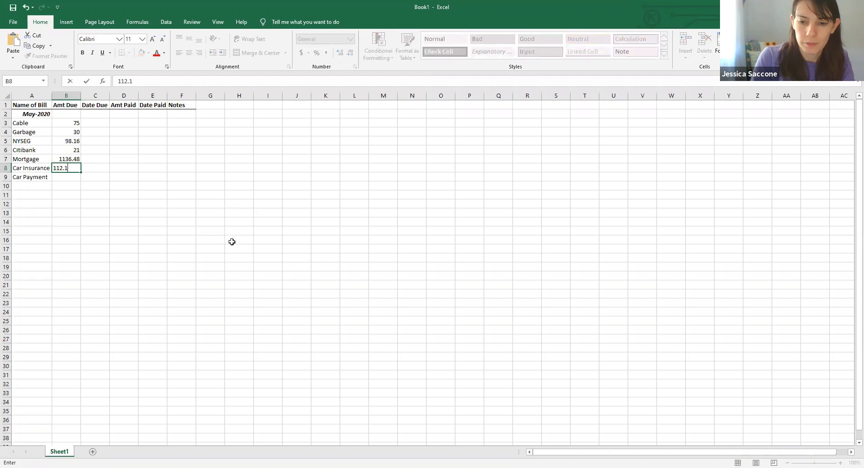
{"action": "key", "text": "BackSpace"}
{"action": "type", "text": "89"}
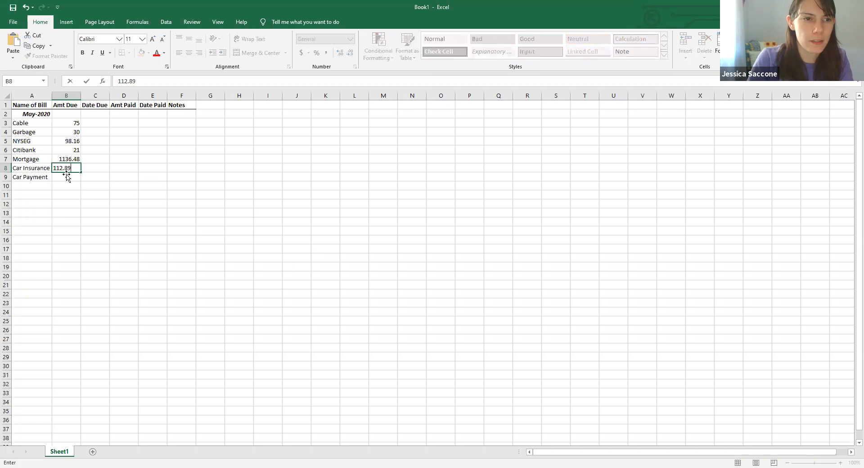
{"action": "key", "text": "Return"}
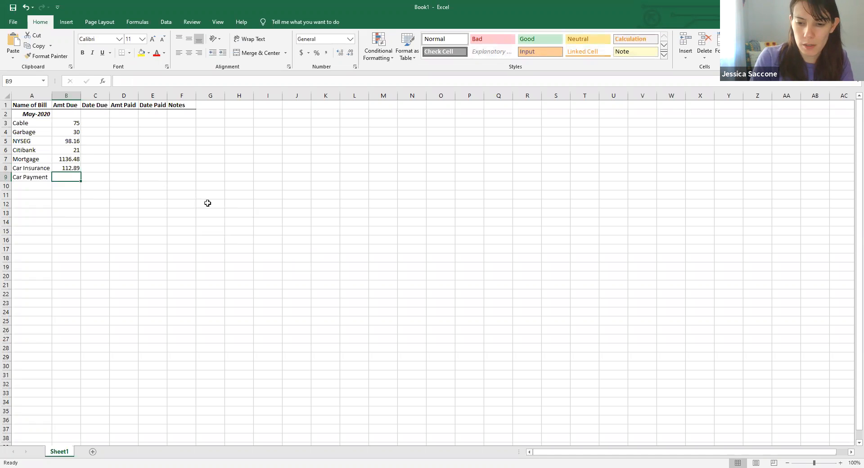
{"action": "type", "text": "211."}
{"action": "type", "text": "75"}
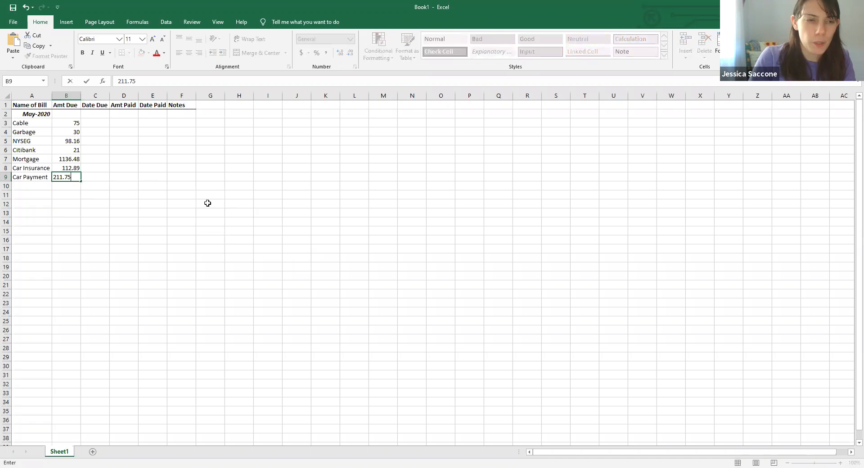
{"action": "left_click", "coordinate": [112, 184]}
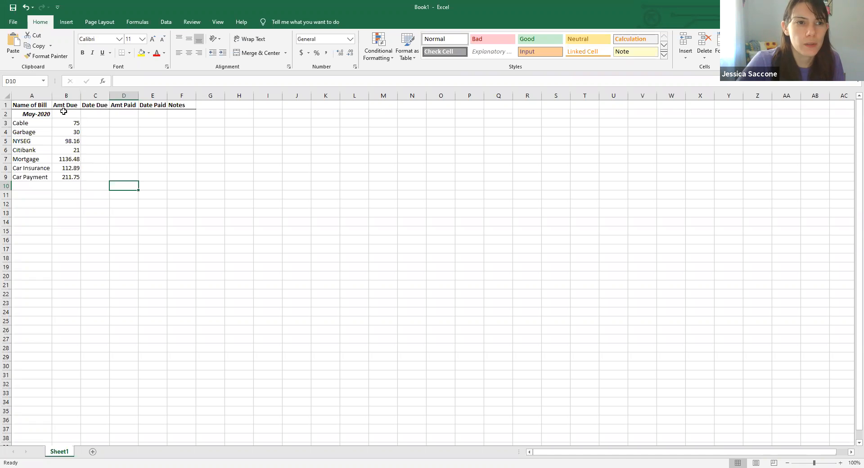
- Format the amounts in B3 to B9 as Currency with 2 decimal places and the $ symbol
{"action": "left_click", "coordinate": [71, 123]}
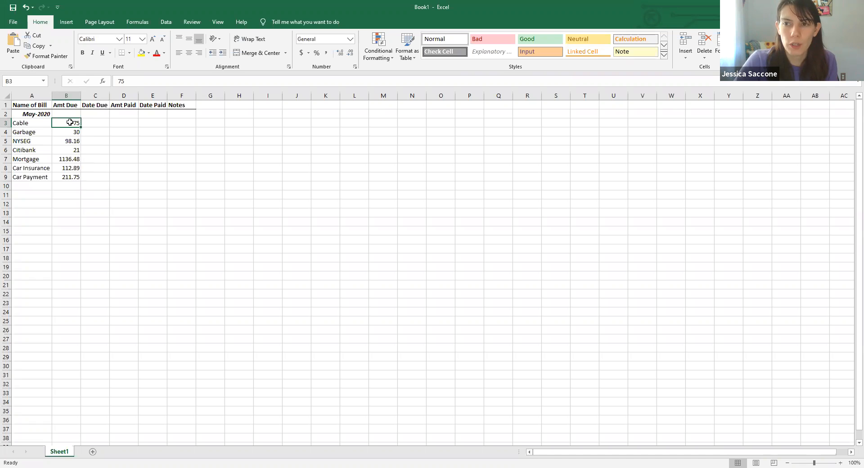
{"action": "left_click_drag", "start_coordinate": [70, 122], "coordinate": [71, 176]}
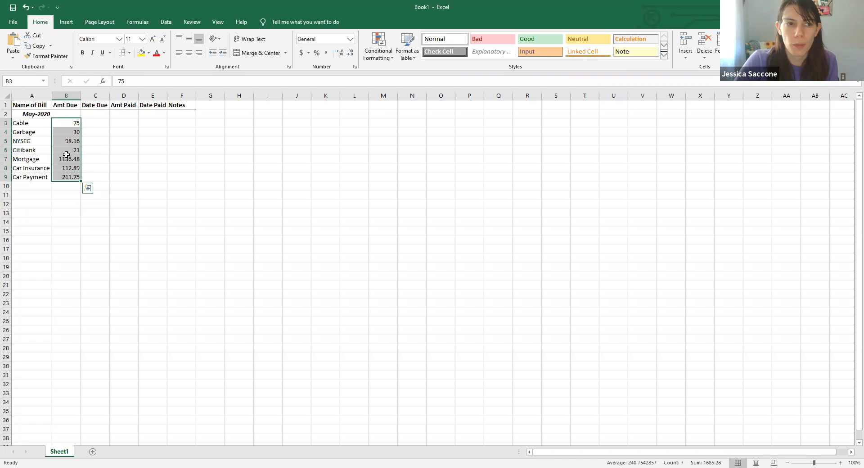
{"action": "right_click", "coordinate": [67, 155]}
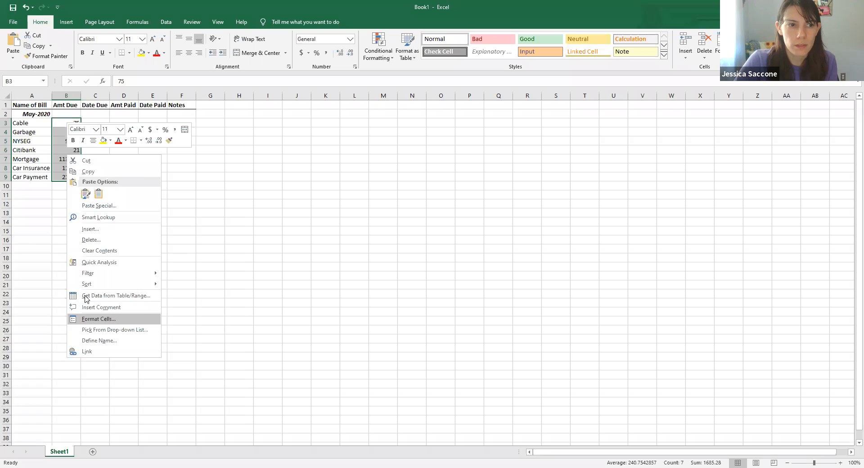
{"action": "left_click", "coordinate": [95, 319]}
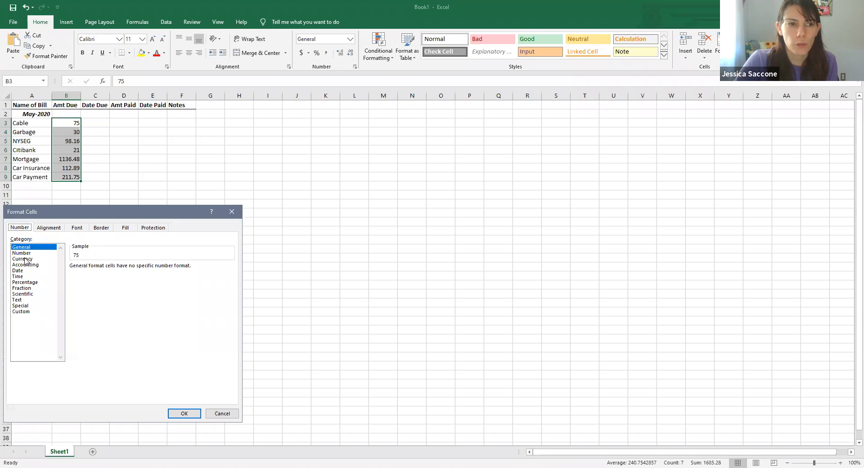
{"action": "left_click", "coordinate": [27, 259]}
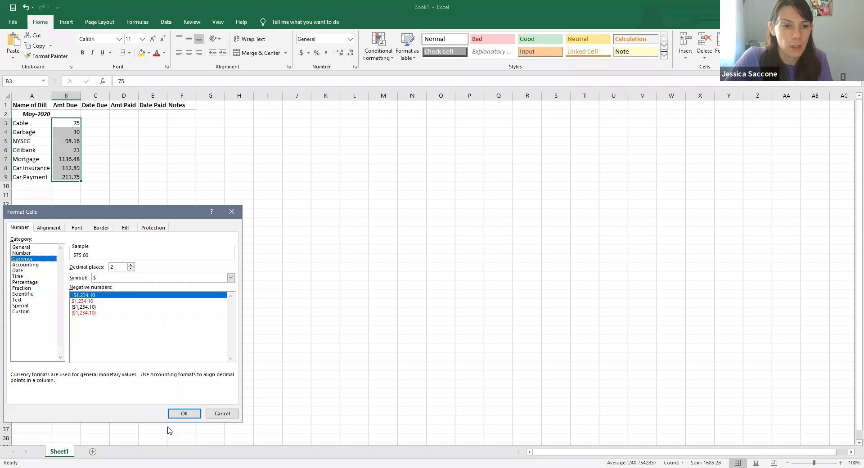
{"action": "left_click", "coordinate": [179, 419]}
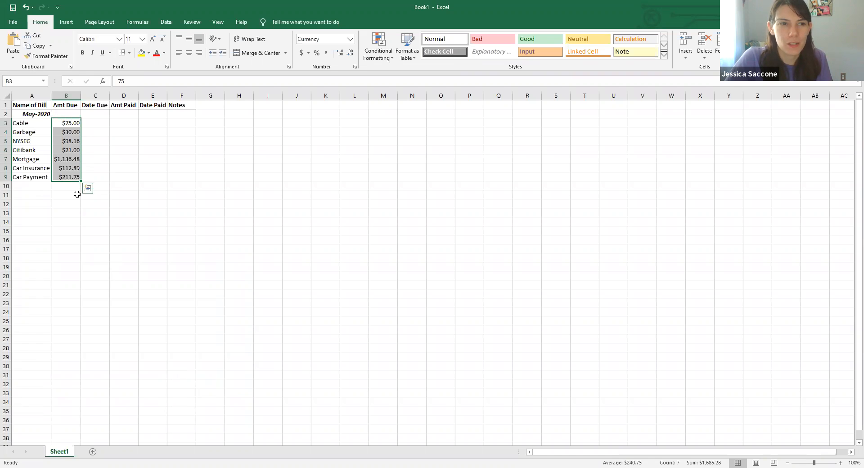
- Enter due dates 5/1/2020, 5/5/2020 and 5/12/2020 for Cable, Garbage and NYSEG in cells C3 to C5
{"action": "left_click", "coordinate": [98, 121]}
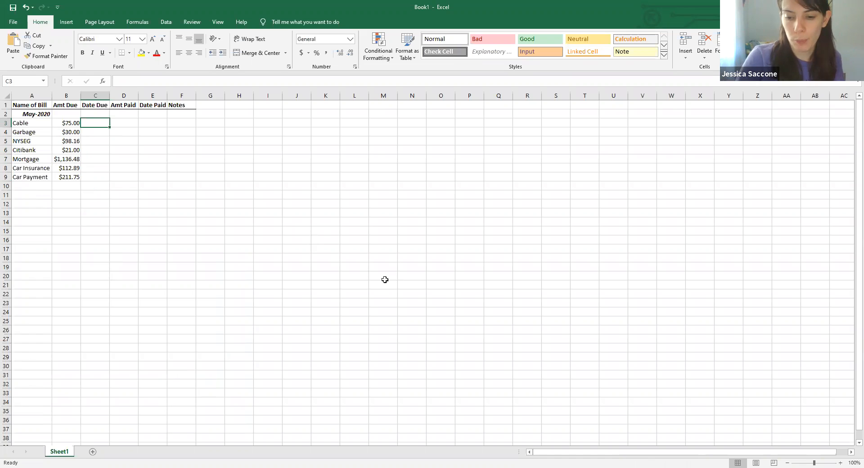
{"action": "type", "text": "5/1/2020"}
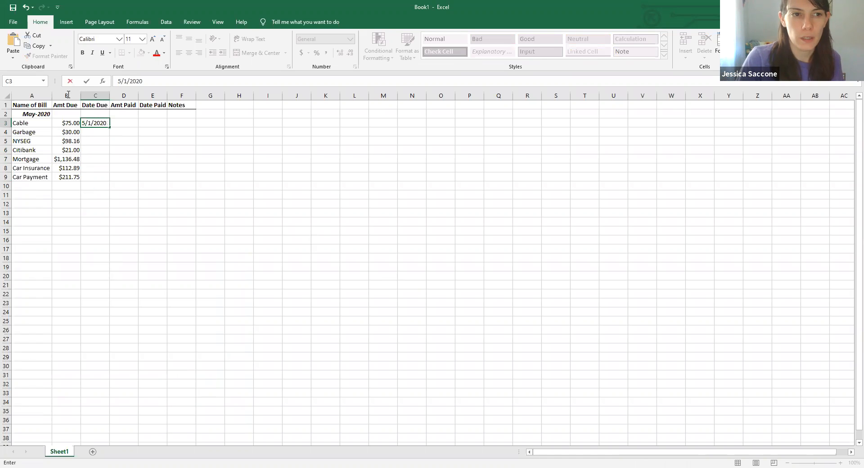
{"action": "left_click", "coordinate": [90, 134]}
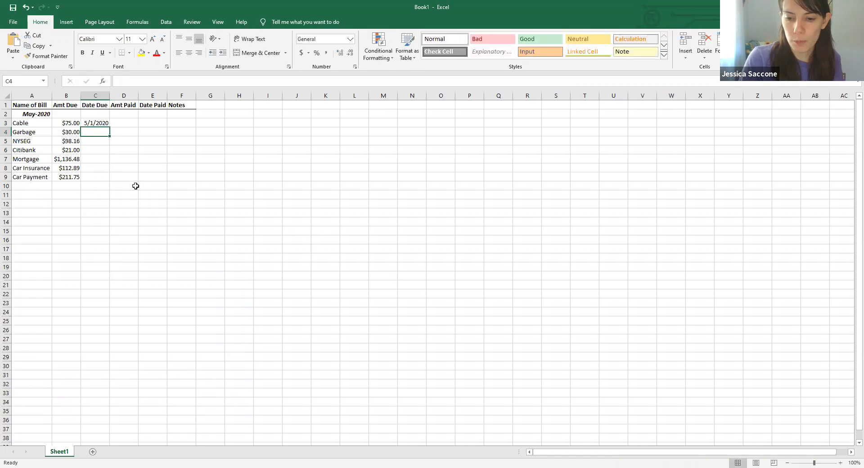
{"action": "type", "text": "5/5/2020"}
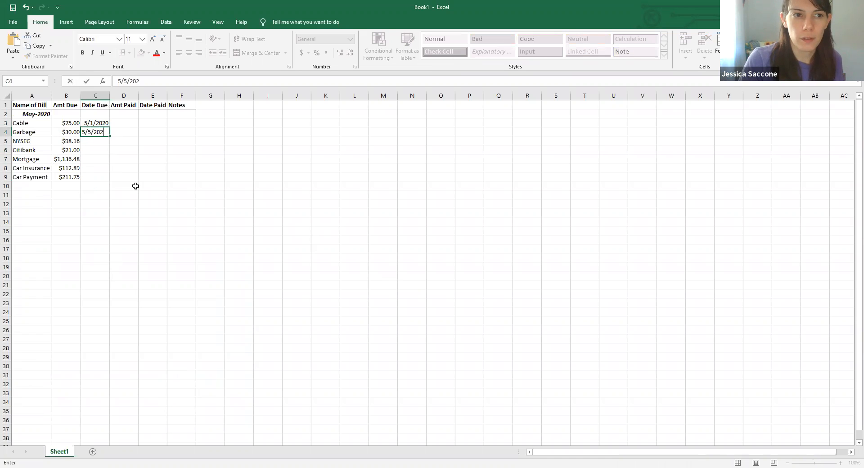
{"action": "left_click", "coordinate": [89, 143]}
{"action": "type", "text": "5/12/2020"}
{"action": "key", "text": "Return"}
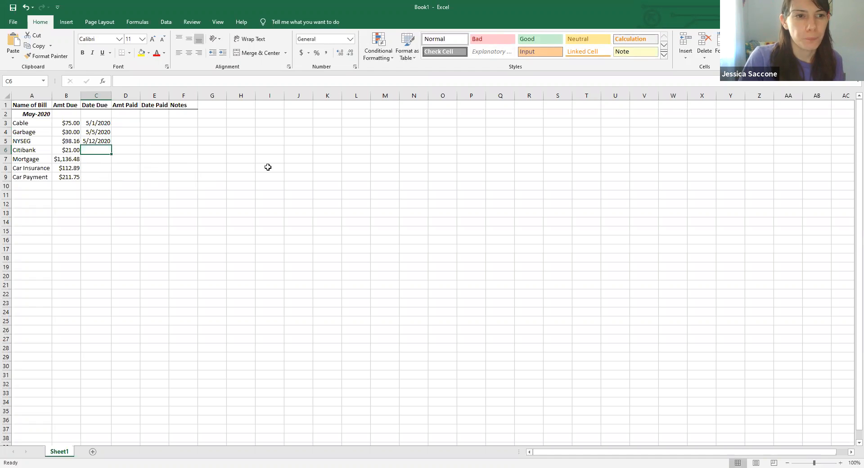
- Enter due dates 5/17/2020 and 5/20/2020 for Citibank and Mortgage in cells C6 and C7
{"action": "type", "text": "5/"}
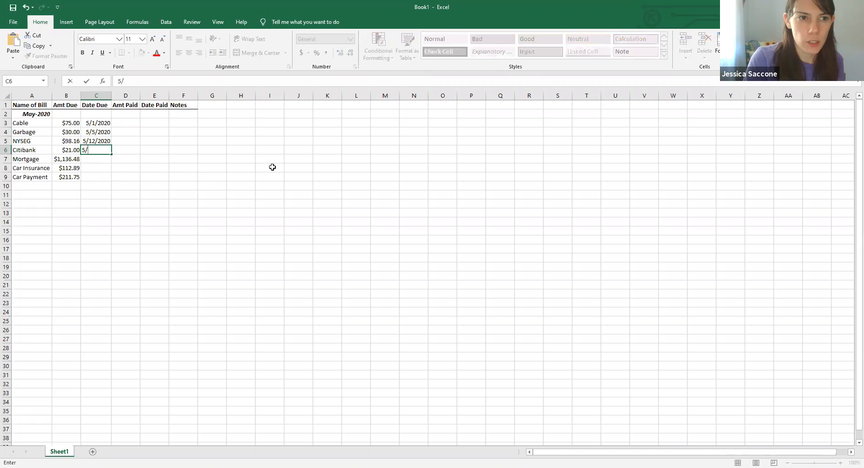
{"action": "type", "text": "17/2020"}
{"action": "key", "text": "Return"}
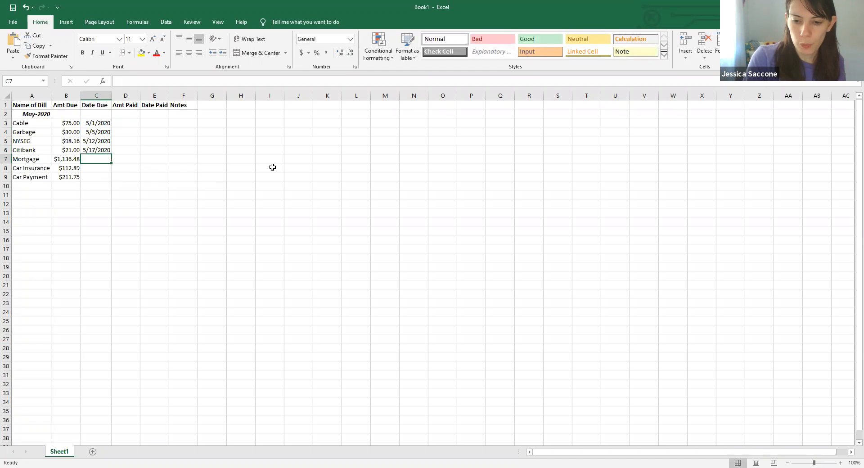
{"action": "type", "text": "5/20/2020"}
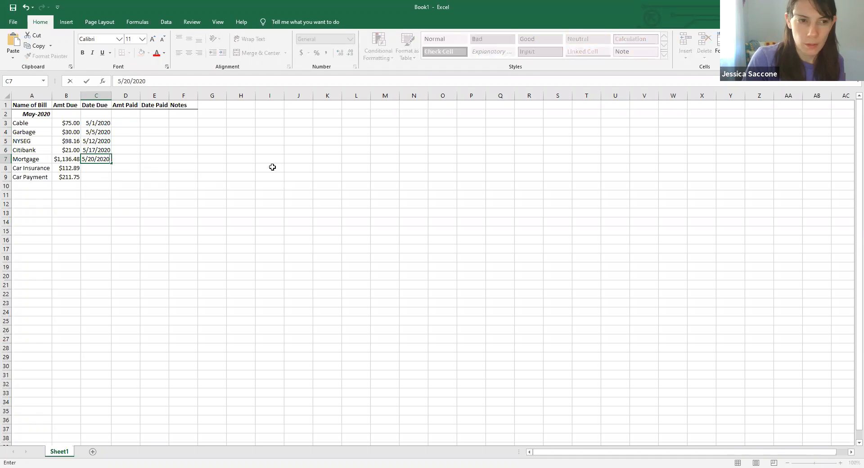
{"action": "key", "text": "Return"}
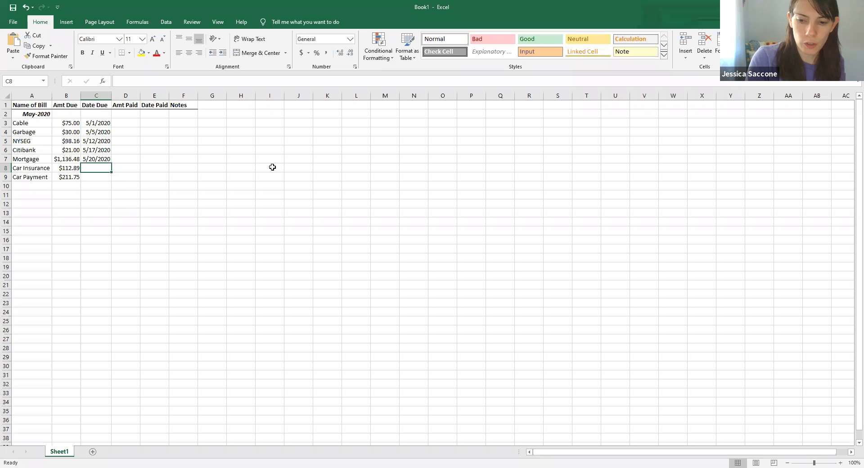
- Enter 2/28/2020 as the Car Insurance due date in cell C8
{"action": "type", "text": "2/28/2020"}
{"action": "key", "text": "Return"}
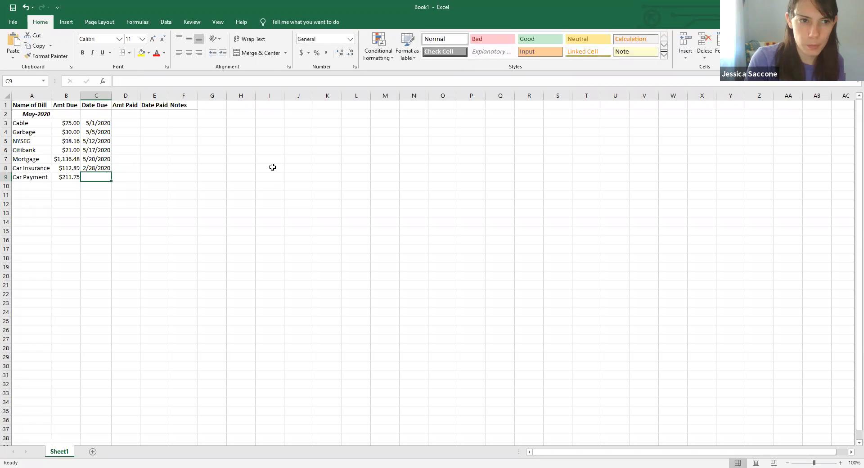
- Re-enter the Car Insurance due date in C8 as 5/58/2020
{"action": "key", "text": "Up"}
{"action": "type", "text": "5/58/20"}
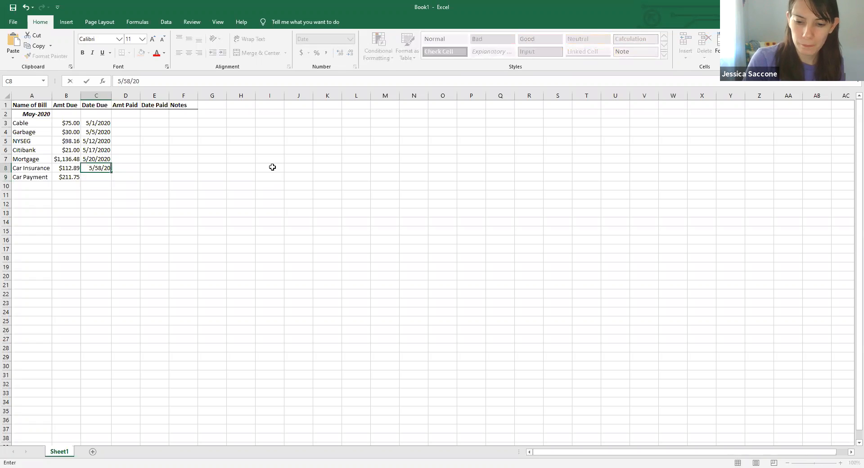
{"action": "type", "text": "20"}
{"action": "key", "text": "Return"}
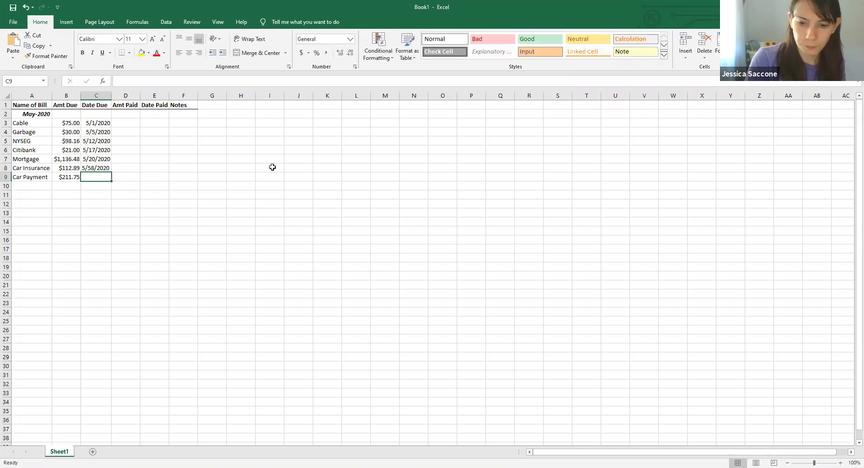
- Correct the Car Insurance due date in C8 to 5/28/2020
{"action": "key", "text": "Up"}
{"action": "type", "text": "5/"}
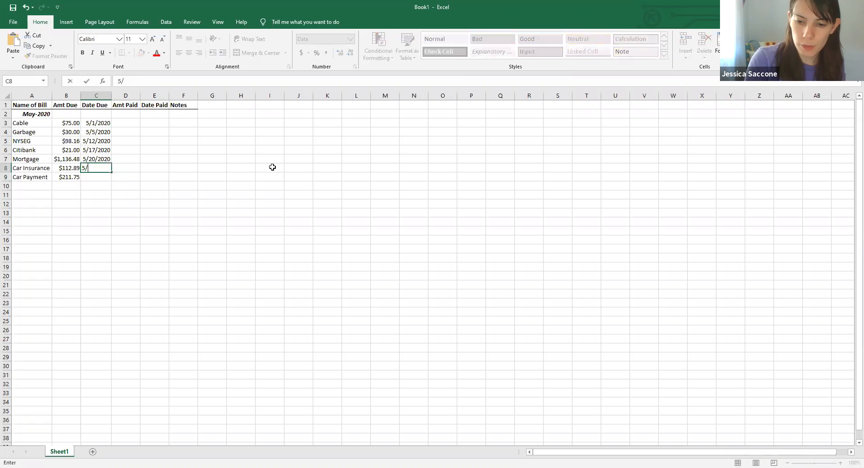
{"action": "type", "text": "28/2020"}
{"action": "key", "text": "Return"}
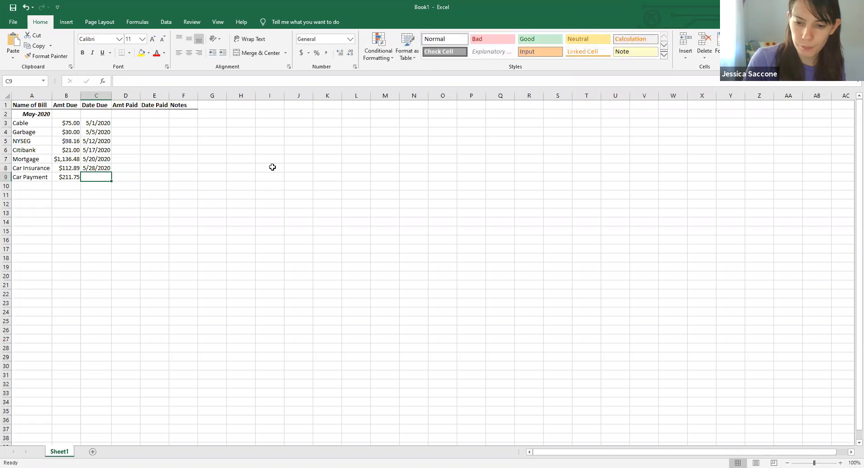
{"action": "type", "text": "5/28/2020"}
- Enter 5/28/2020 as the Car Payment due date in cell C9
{"action": "left_click", "coordinate": [259, 168]}
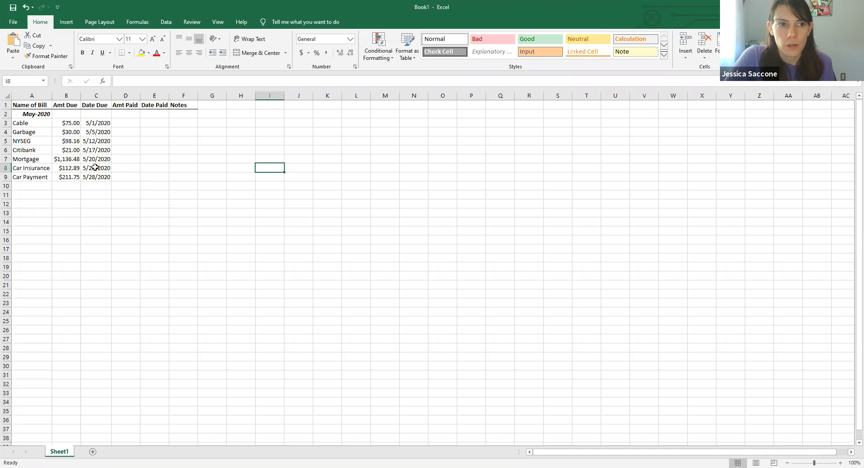
{"action": "left_click", "coordinate": [149, 167]}
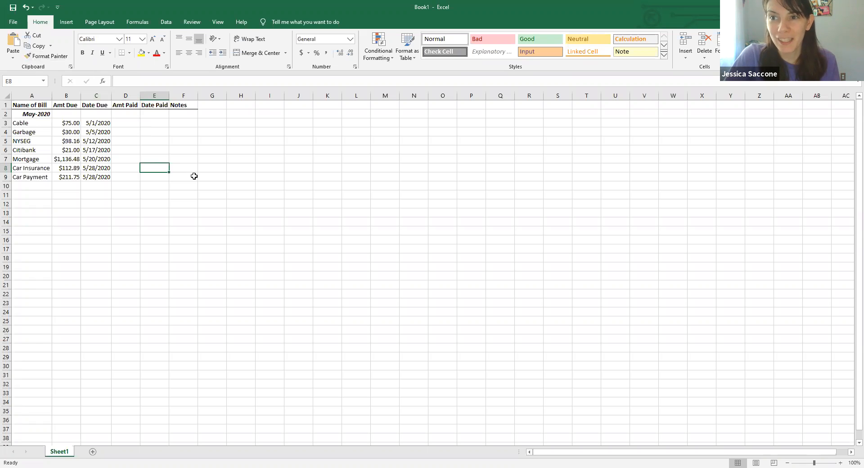
{"action": "left_click", "coordinate": [126, 93]}
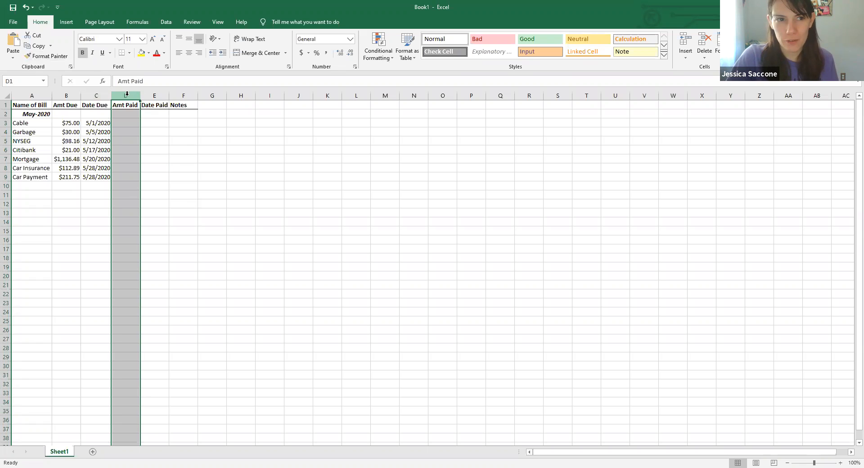
{"action": "right_click", "coordinate": [126, 94]}
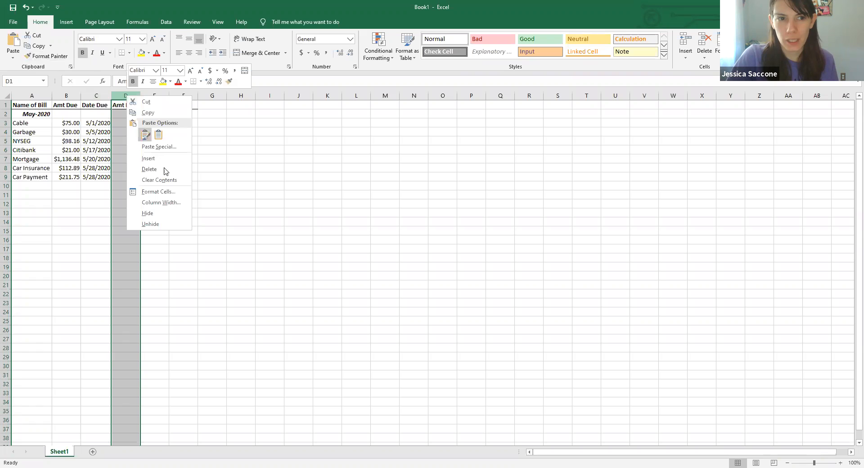
{"action": "left_click", "coordinate": [149, 169]}
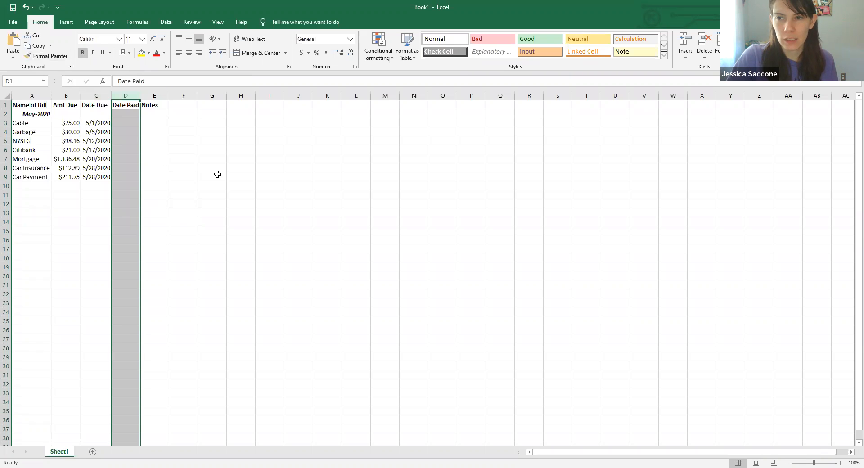
{"action": "left_click", "coordinate": [250, 177]}
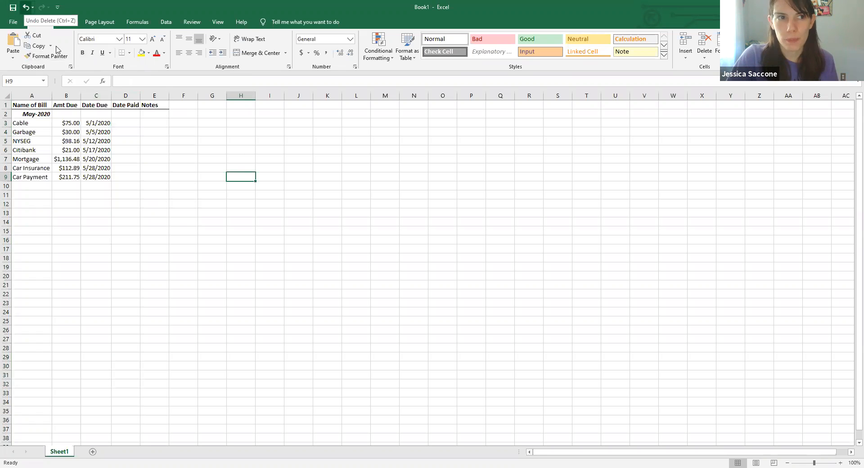
{"action": "left_click", "coordinate": [25, 7]}
- Enter Auto as the Car Insurance date paid in cell E8
{"action": "left_click", "coordinate": [208, 162]}
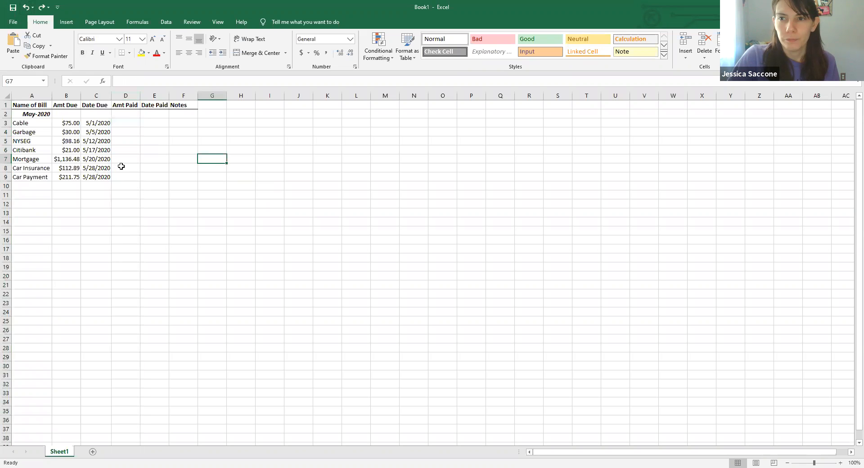
{"action": "left_click", "coordinate": [150, 168]}
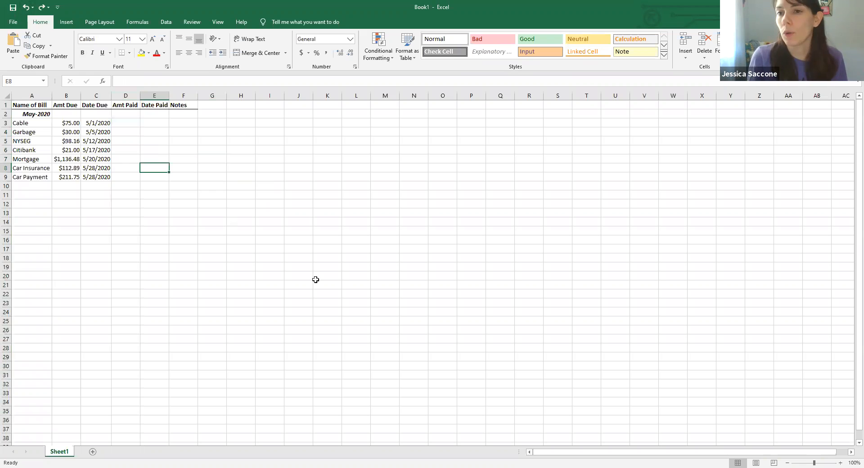
{"action": "type", "text": "AUTO"}
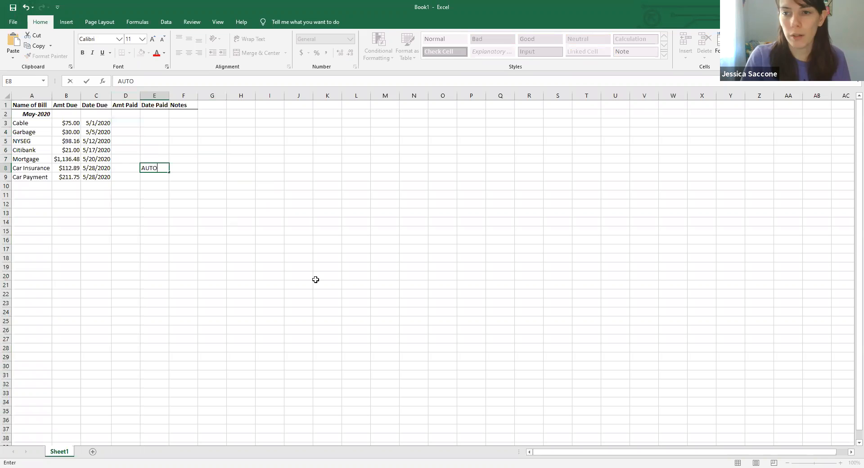
{"action": "key", "text": "BackSpace"}
{"action": "key", "text": "BackSpace"}
{"action": "key", "text": "BackSpace"}
{"action": "type", "text": "uto"}
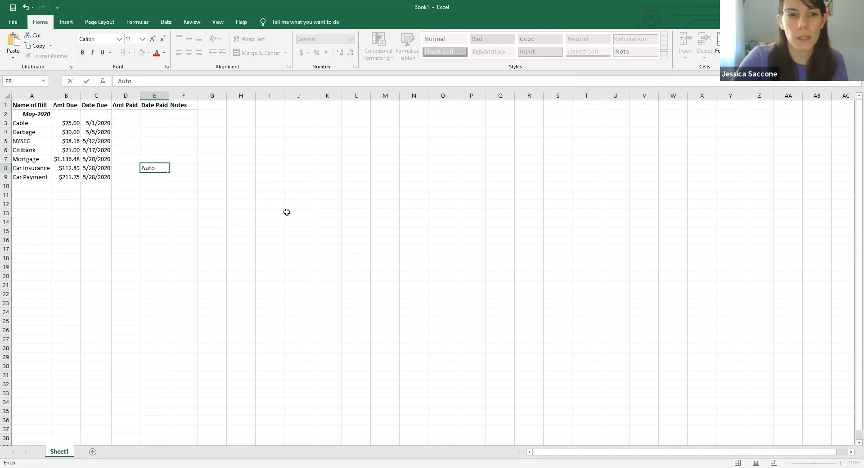
{"action": "left_click", "coordinate": [263, 210]}
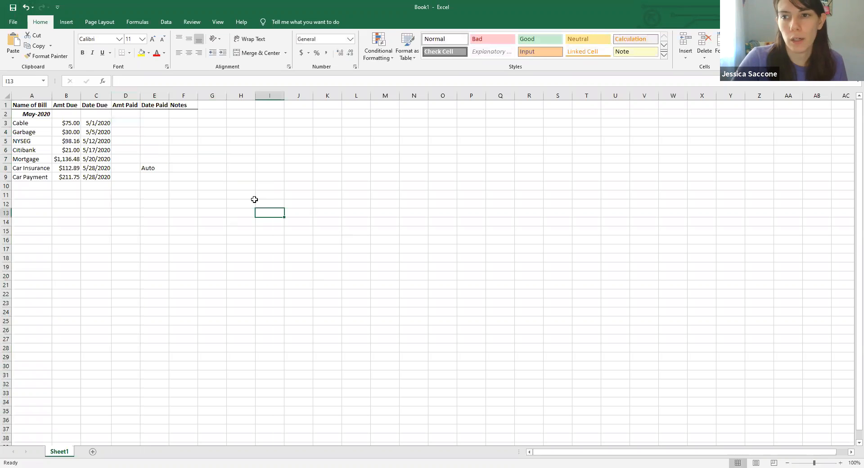
- Enter 112.89 as the Car Insurance amount paid in cell D8, fixing a mistyped 122.89
{"action": "left_click", "coordinate": [122, 168]}
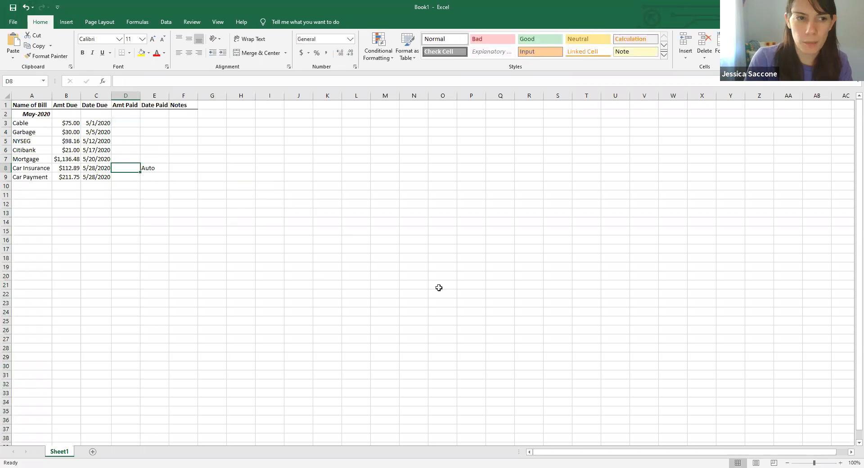
{"action": "type", "text": "122.4"}
{"action": "key", "text": "BackSpace"}
{"action": "type", "text": "89"}
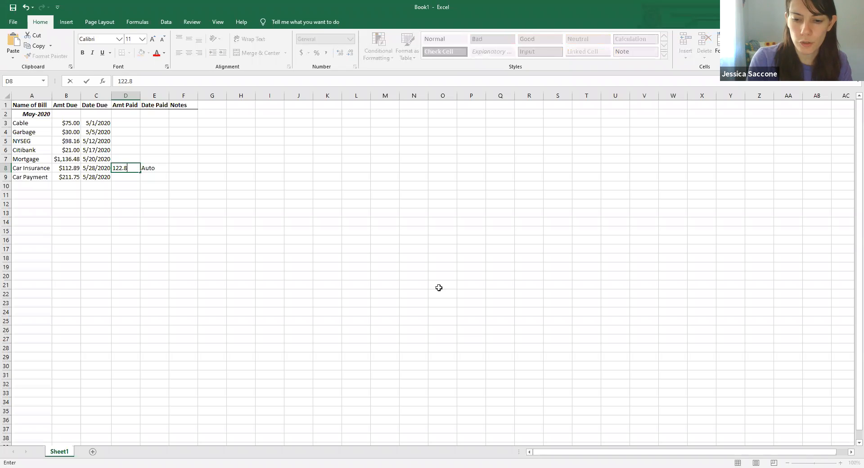
{"action": "key", "text": "Tab"}
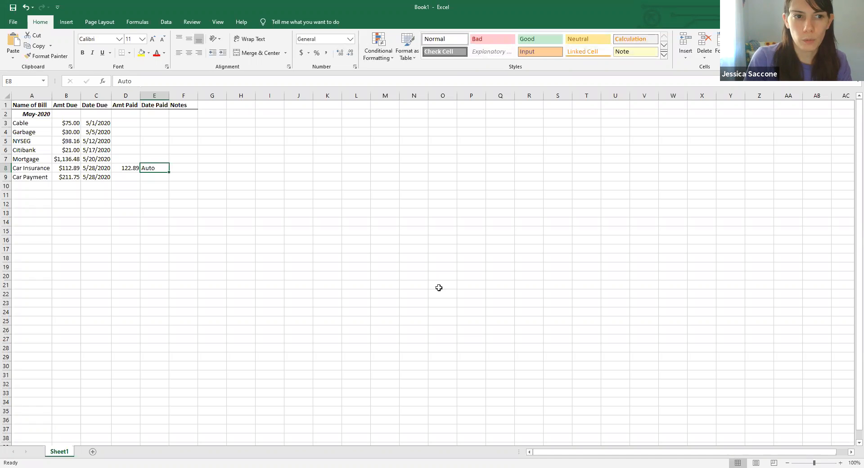
{"action": "key", "text": "Left"}
{"action": "type", "text": "112."}
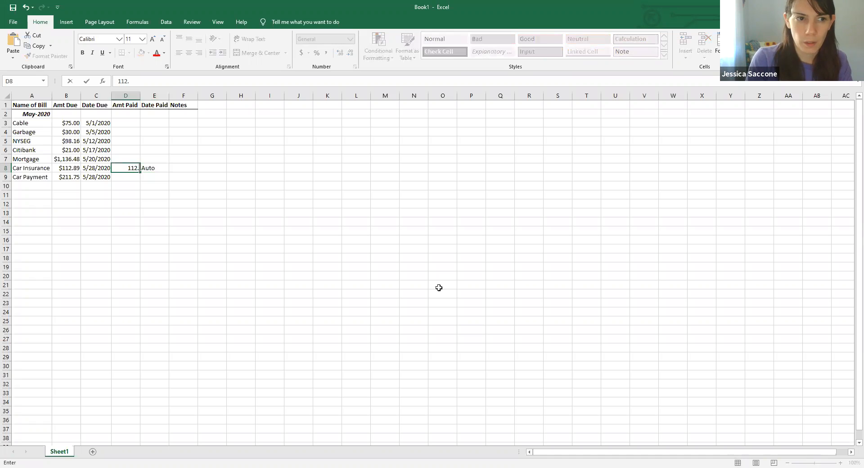
{"action": "type", "text": "89"}
{"action": "key", "text": "Tab"}
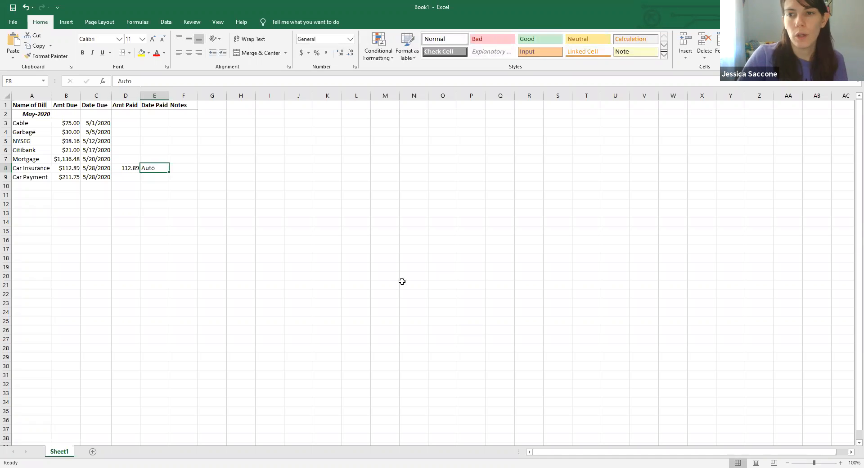
- Replace the Car Insurance amount paid in D8 with n/a
{"action": "left_click", "coordinate": [128, 167]}
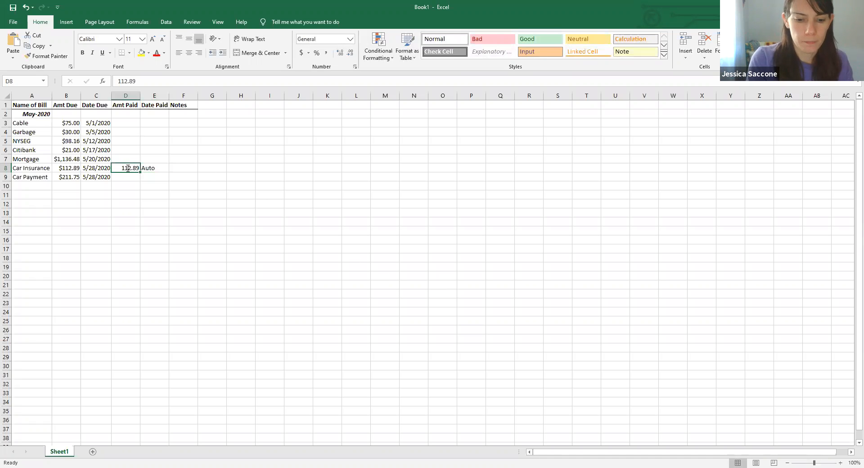
{"action": "type", "text": "n/a"}
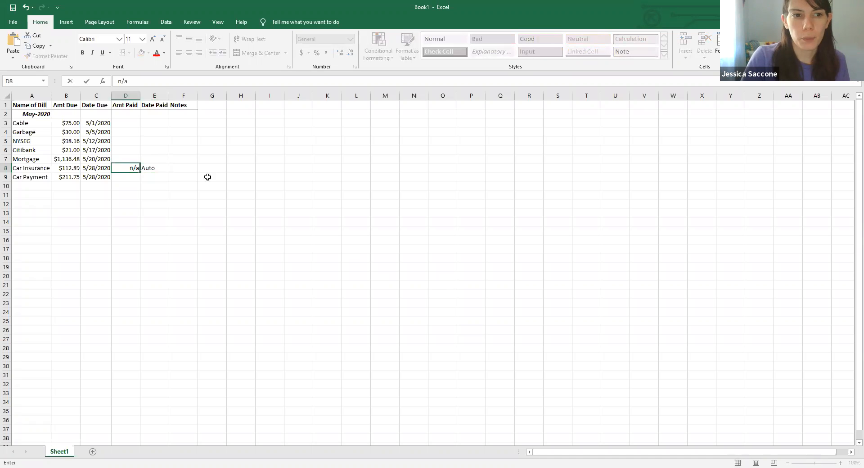
{"action": "left_click", "coordinate": [212, 168]}
- Re-enter 112.89 as the Car Insurance amount paid in cell D8
{"action": "left_click", "coordinate": [118, 167]}
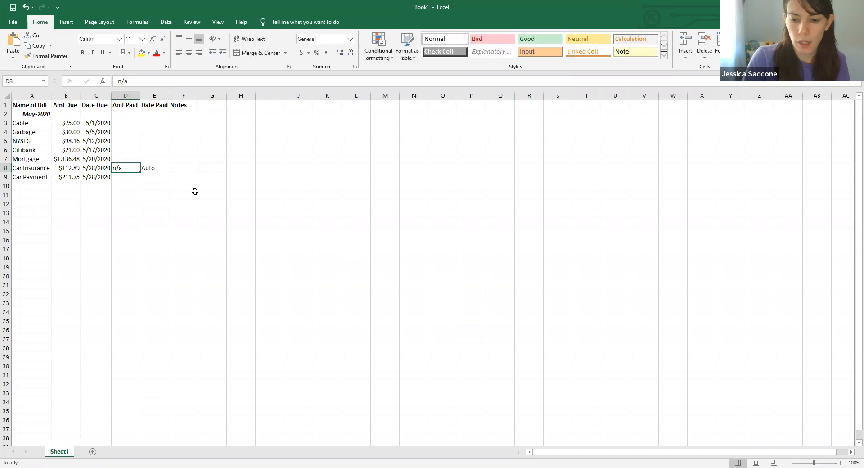
{"action": "type", "text": "112.89"}
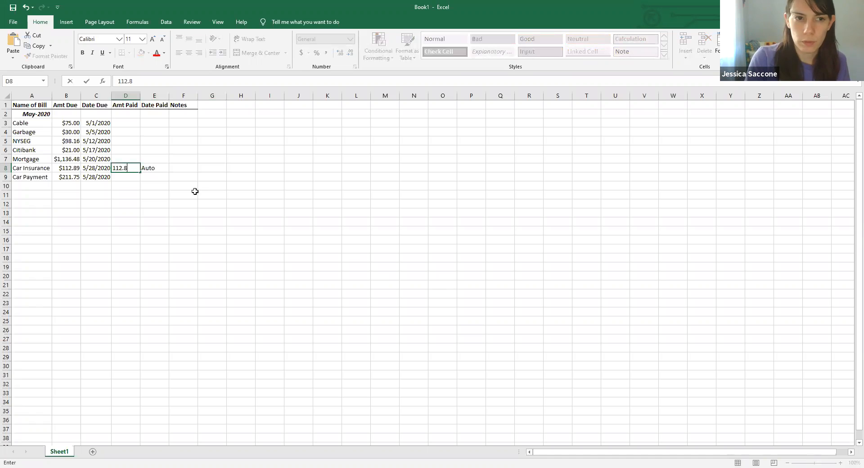
{"action": "left_click", "coordinate": [183, 167]}
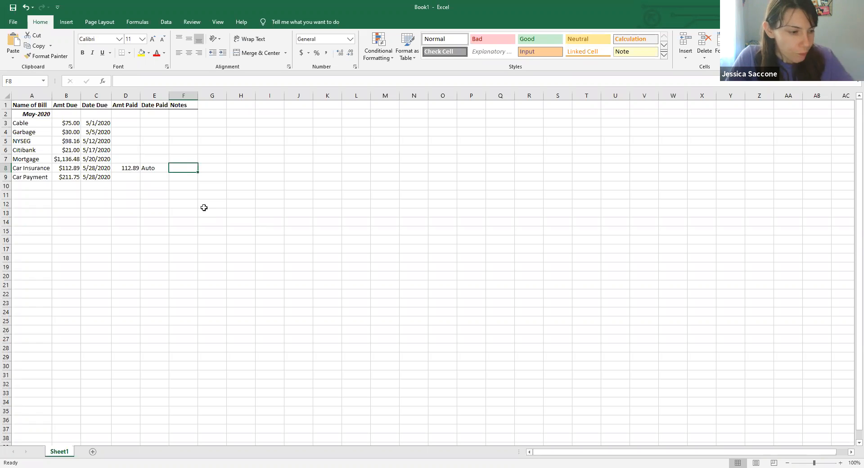
- Enter 50 as the Citibank amount paid in D6 and 5/1/2020 as its date paid in E6
{"action": "left_click", "coordinate": [122, 149]}
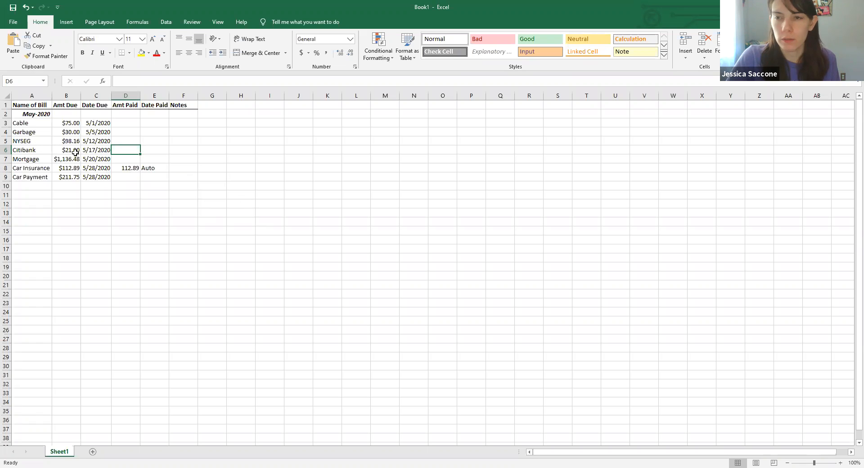
{"action": "type", "text": "50"}
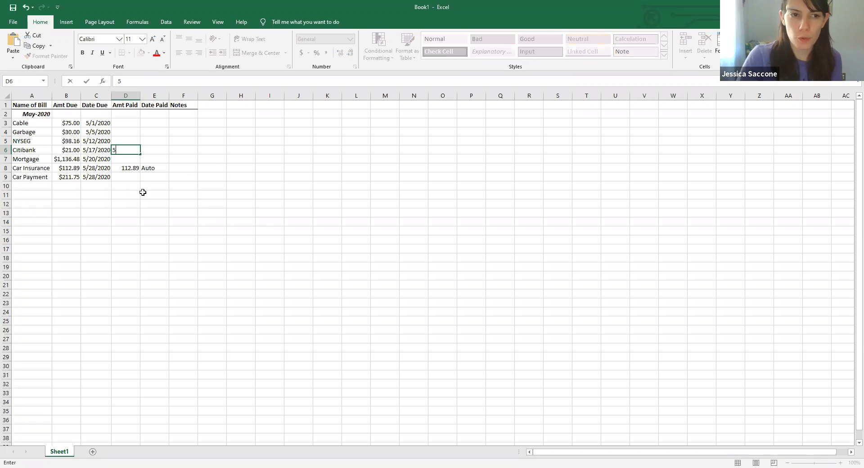
{"action": "key", "text": "ctrl+Return"}
{"action": "key", "text": "Tab"}
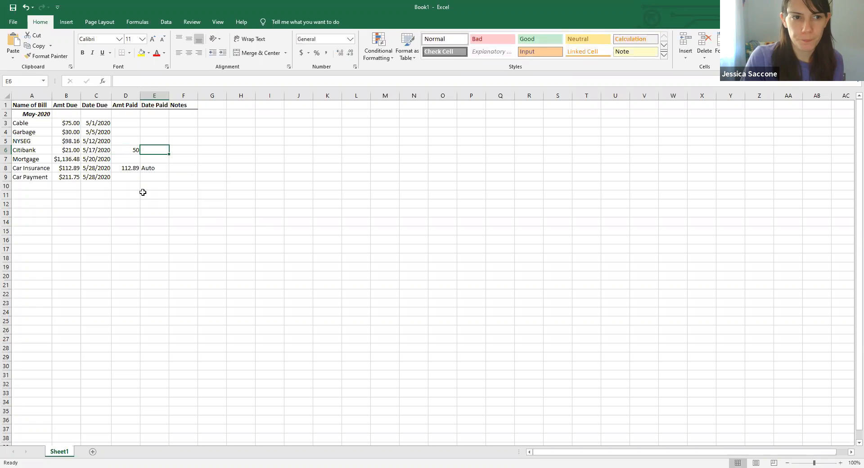
{"action": "type", "text": "5/1/2020"}
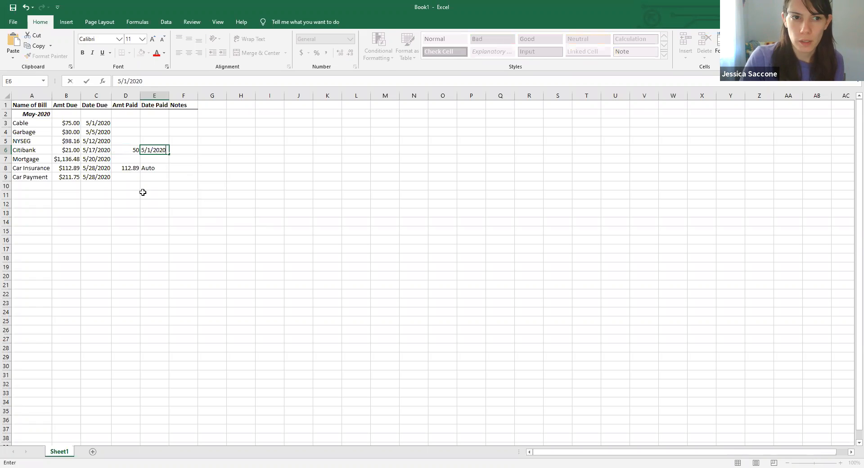
{"action": "left_click", "coordinate": [222, 175]}
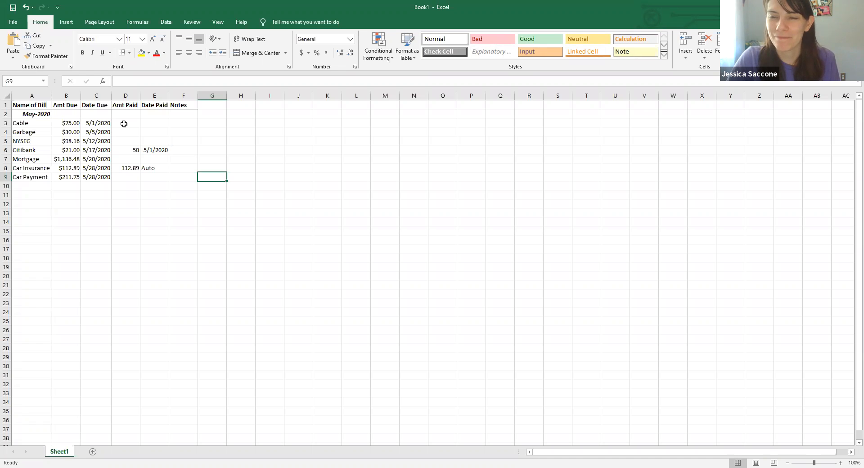
- Format the Amt Paid cells D3 to D9 as Currency with 2 decimal places and the $ symbol
{"action": "left_click_drag", "start_coordinate": [124, 123], "coordinate": [125, 177]}
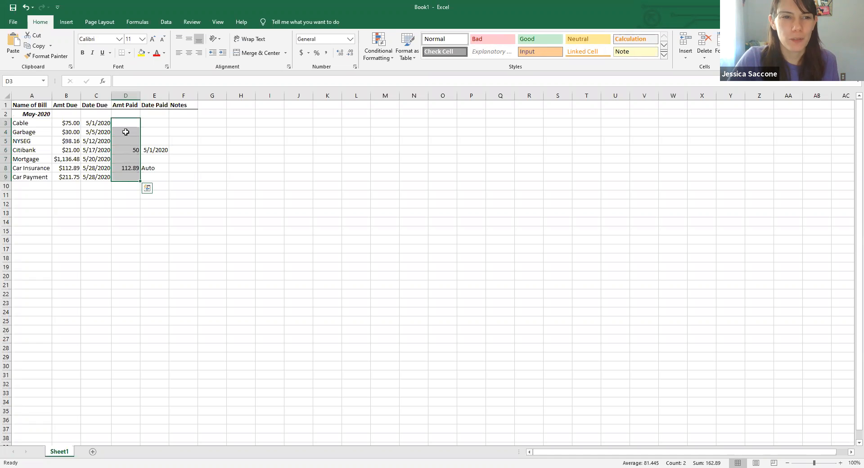
{"action": "right_click", "coordinate": [125, 132]}
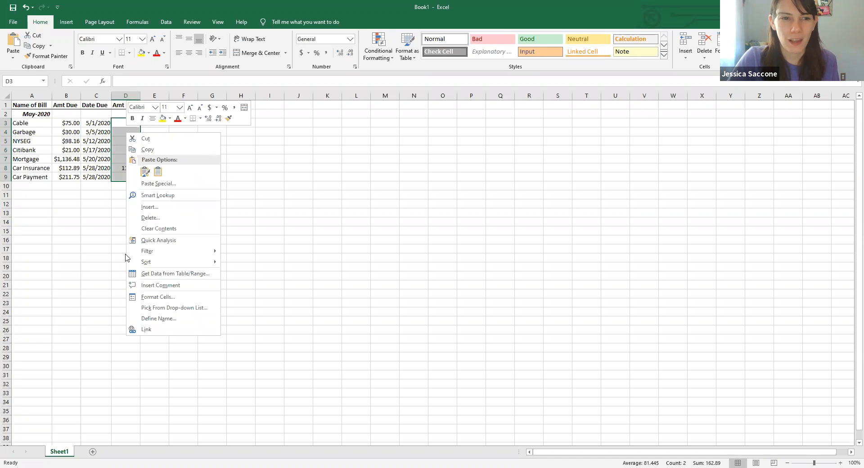
{"action": "left_click", "coordinate": [156, 298]}
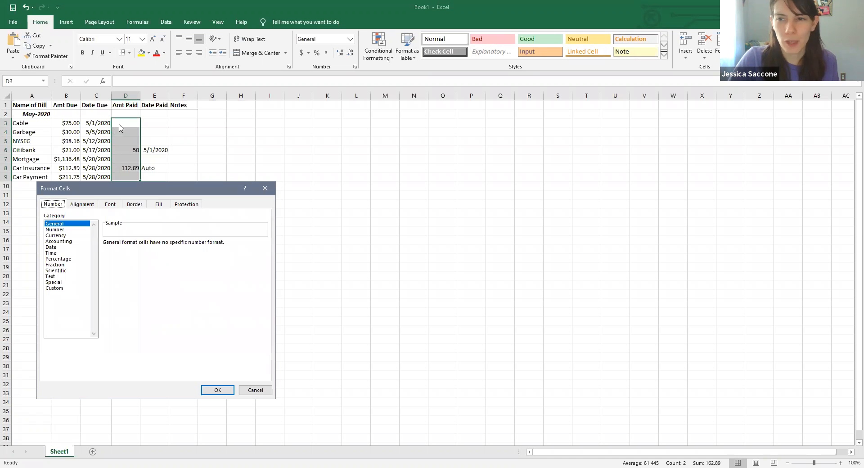
{"action": "left_click", "coordinate": [57, 235]}
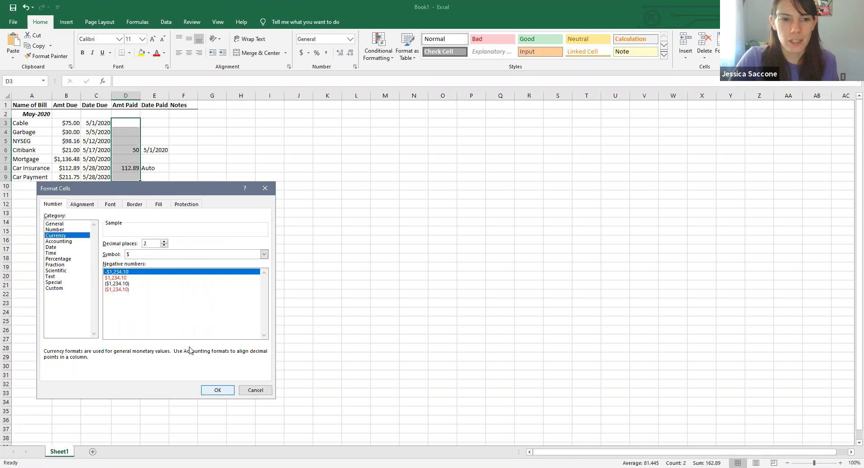
{"action": "left_click", "coordinate": [216, 391]}
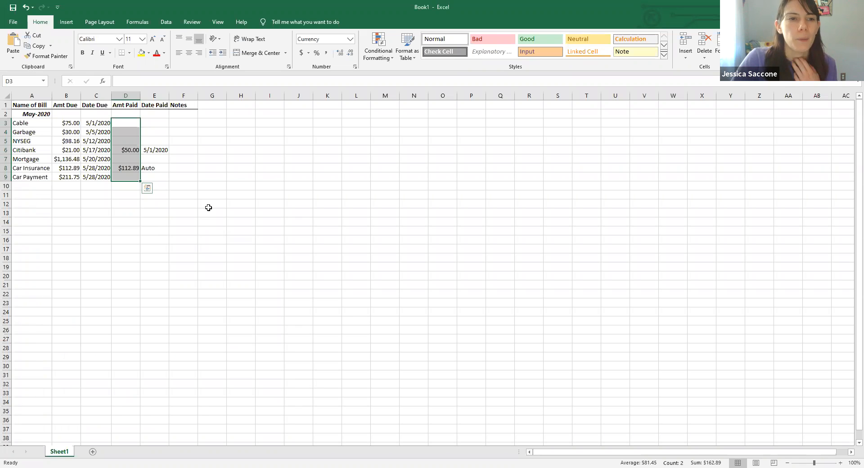
{"action": "left_click", "coordinate": [208, 205]}
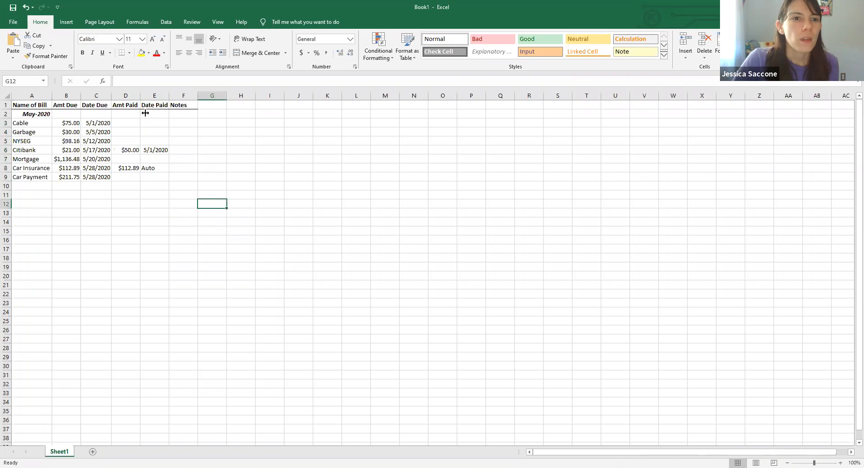
- Widen the Notes column F
{"action": "left_click_drag", "start_coordinate": [197, 99], "coordinate": [285, 95]}
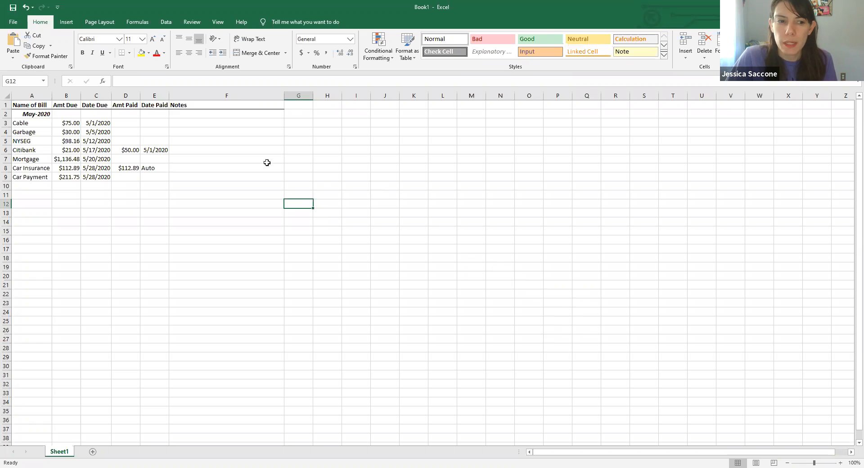
- Enter the note Goal: Paid off by 12/31/2020 for Citibank in cell F6
{"action": "left_click", "coordinate": [177, 154]}
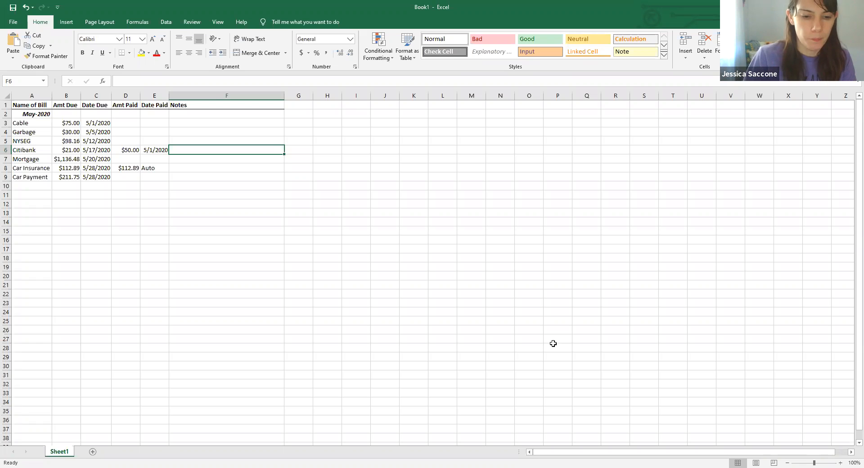
{"action": "type", "text": "Goal"}
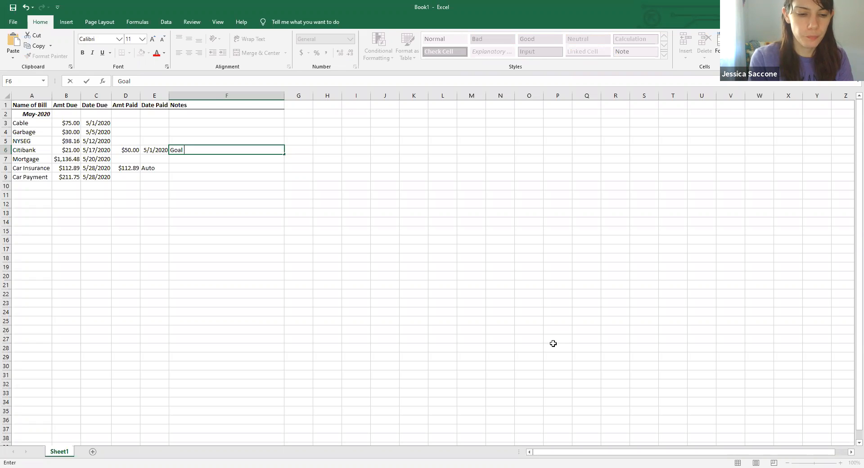
{"action": "key", "text": "BackSpace"}
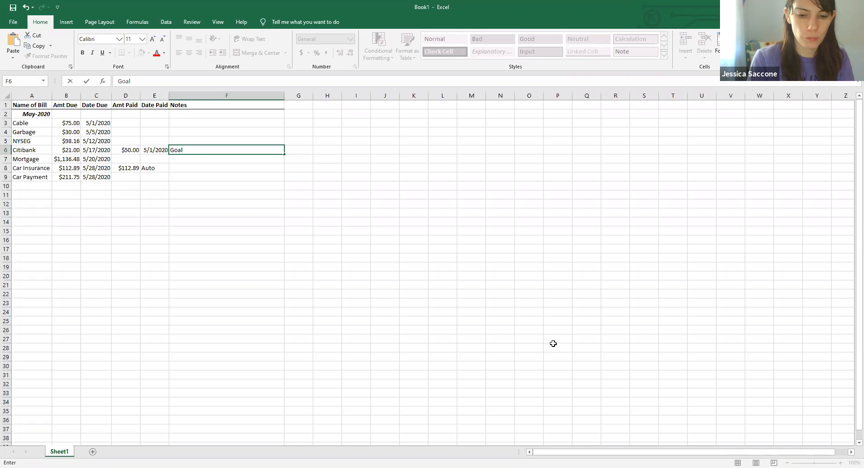
{"action": "type", "text": ": Pa"}
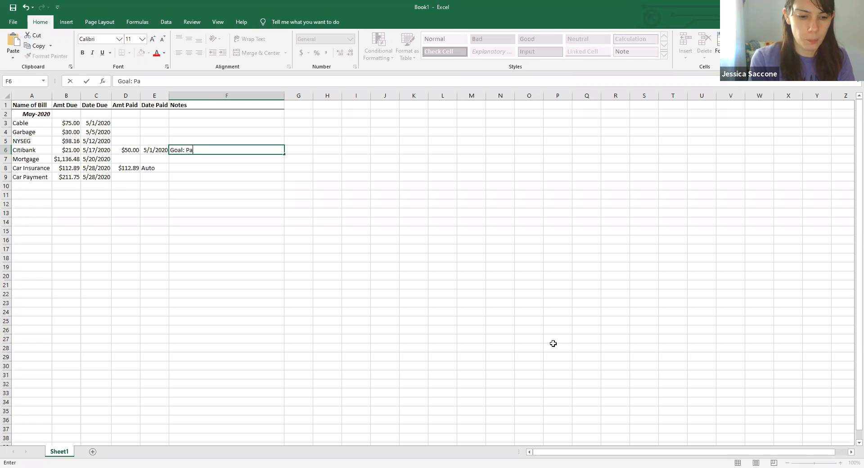
{"action": "type", "text": "id off by "}
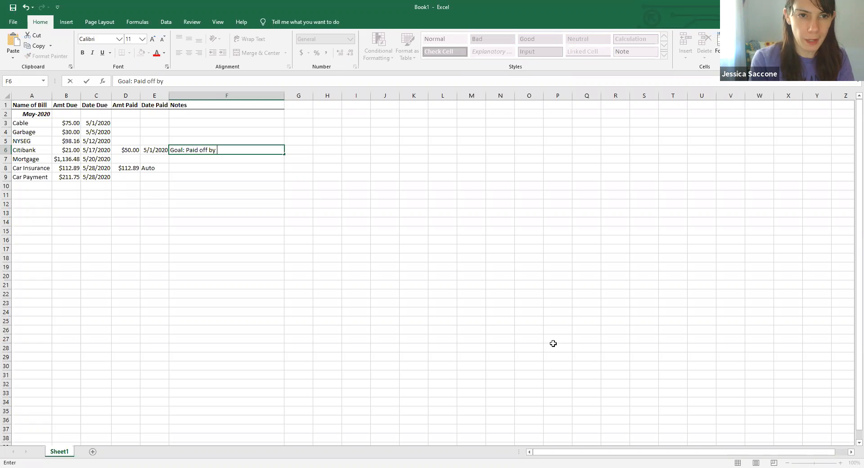
{"action": "type", "text": "12/31/2020"}
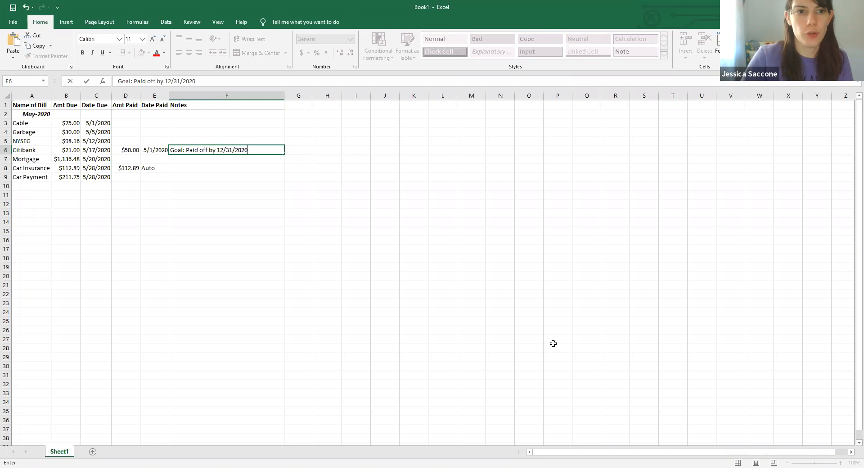
{"action": "left_click", "coordinate": [337, 248]}
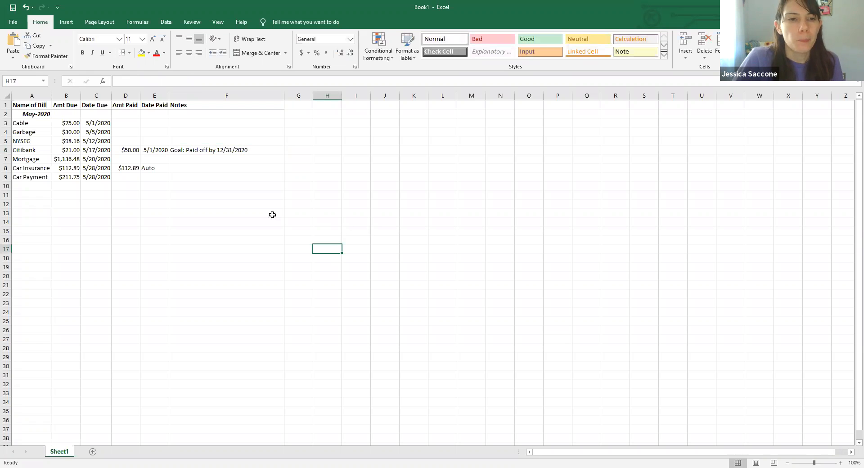
- Enter the note Pay $250 per month for Car Payment in cell F9
{"action": "left_click", "coordinate": [189, 169]}
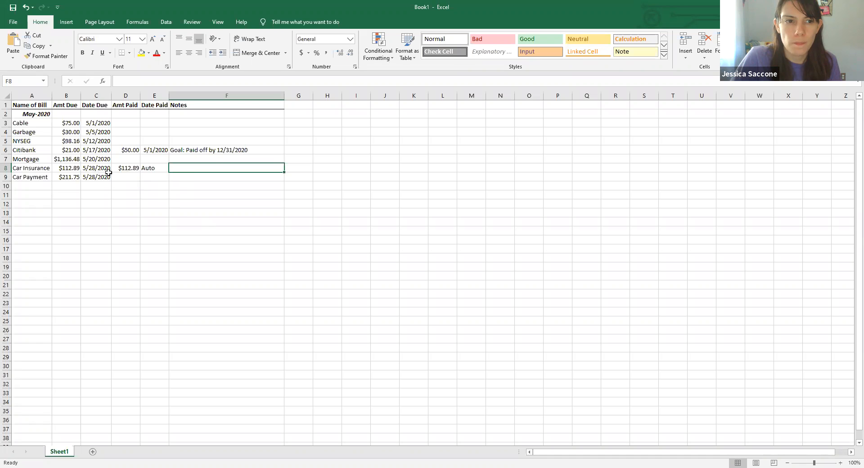
{"action": "left_click", "coordinate": [190, 180]}
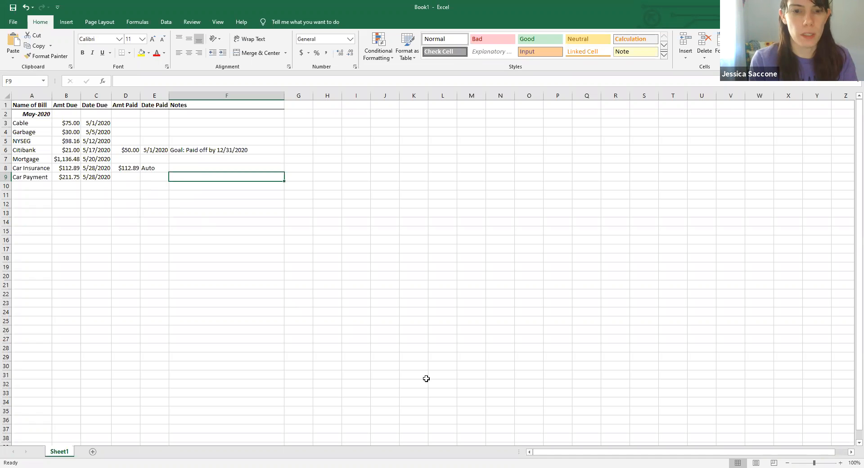
{"action": "type", "text": "Pay"}
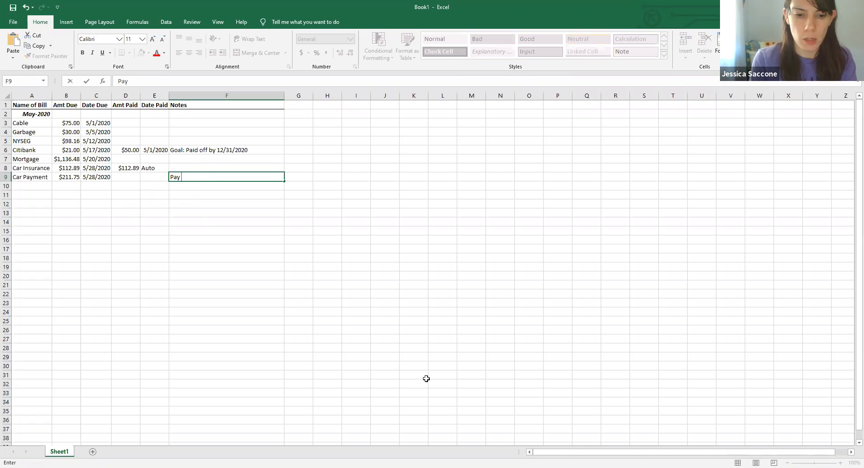
{"action": "type", "text": " $25"}
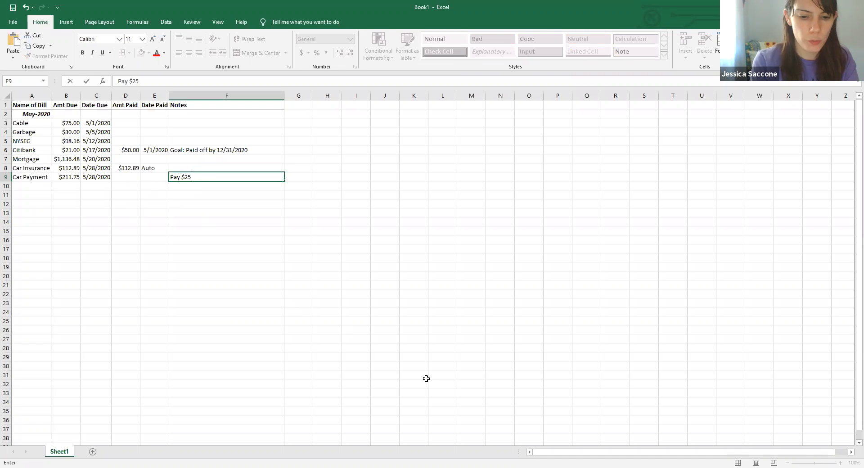
{"action": "type", "text": "0 pe"}
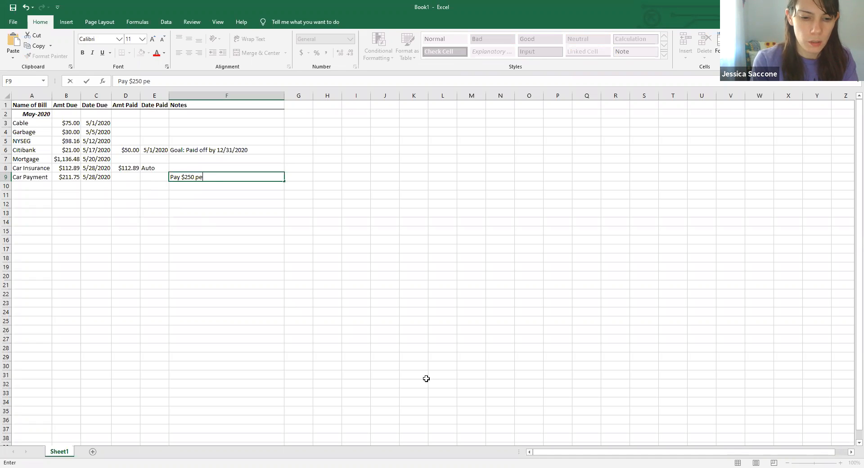
{"action": "type", "text": "r moonth"}
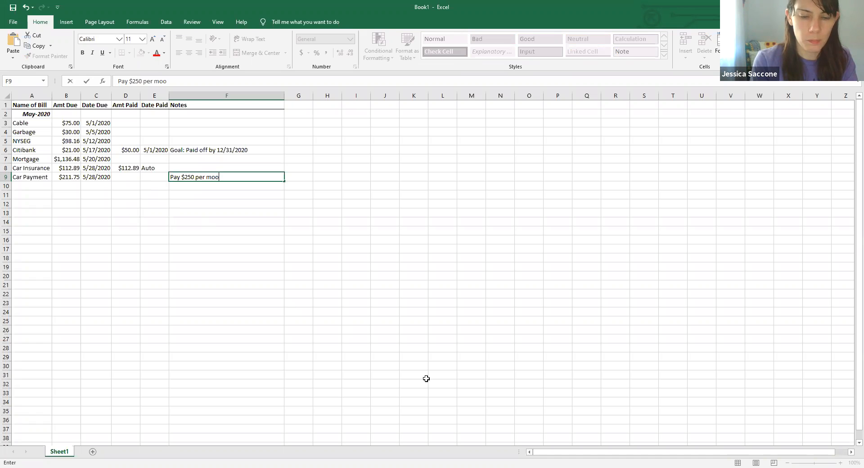
{"action": "key", "text": "BackSpace"}
{"action": "key", "text": "BackSpace"}
{"action": "key", "text": "BackSpace"}
{"action": "key", "text": "BackSpace"}
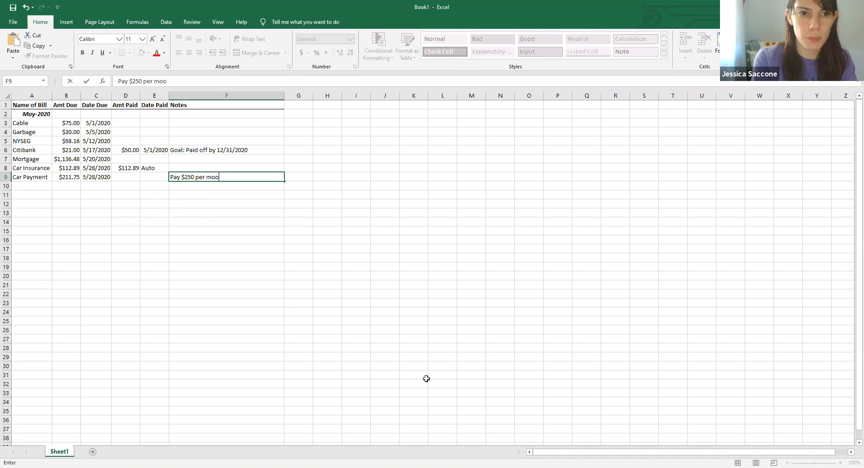
{"action": "type", "text": "nth"}
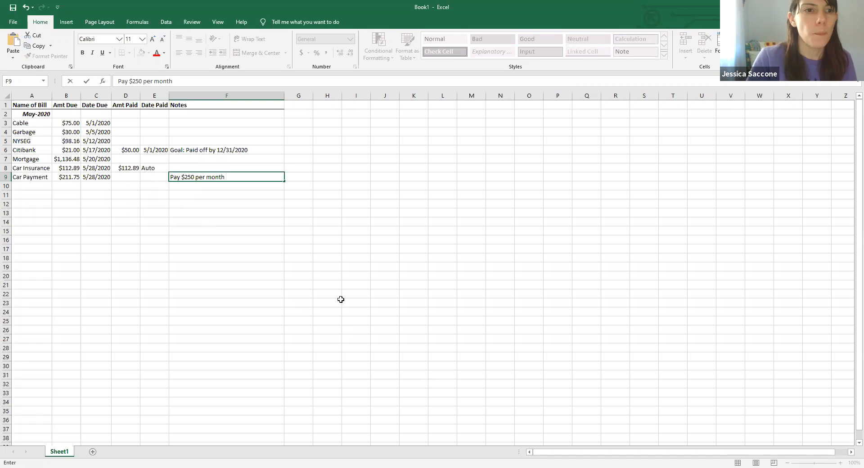
- Enter 250.00 as the Car Payment amount paid in cell D9
{"action": "left_click", "coordinate": [136, 180]}
{"action": "type", "text": "25"}
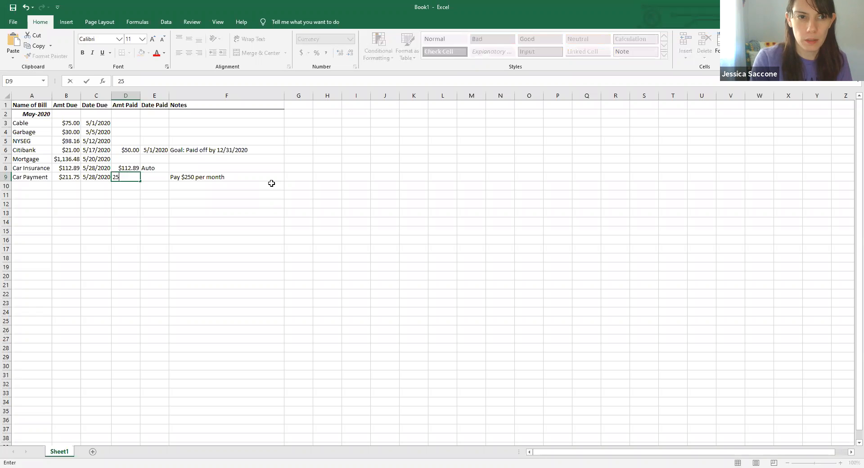
{"action": "type", "text": ".0.00"}
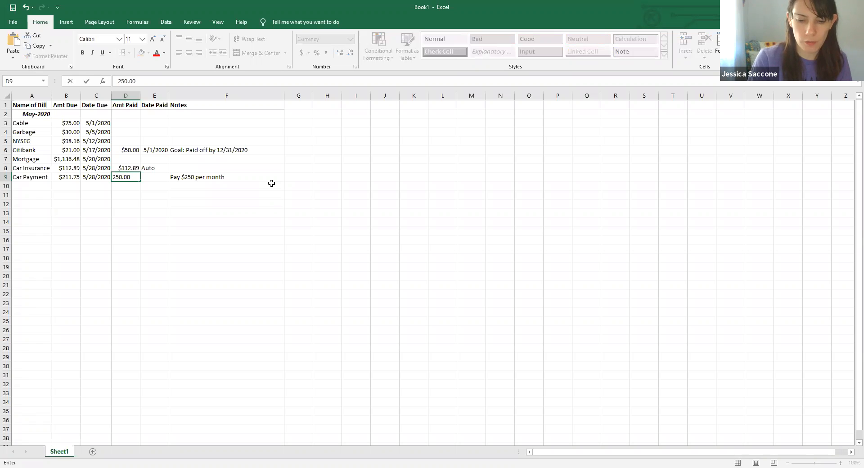
{"action": "key", "text": "Tab"}
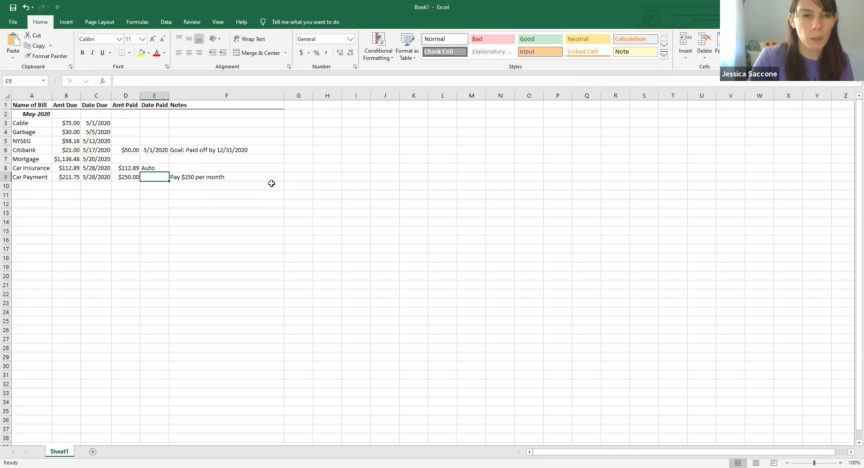
- Replace the Car Payment note in F9 with 38.25 paid towards principle
{"action": "left_click", "coordinate": [188, 177]}
{"action": "key", "text": "BackSpace"}
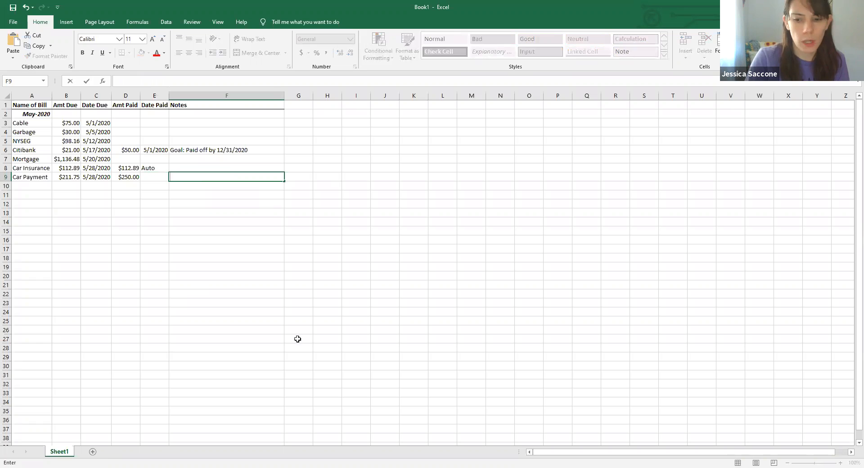
{"action": "type", "text": "38.5"}
{"action": "key", "text": "BackSpace"}
{"action": "type", "text": "25"}
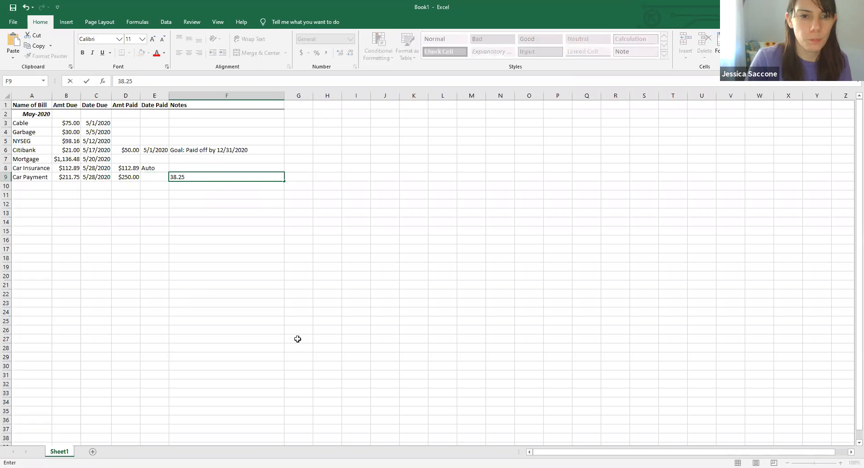
{"action": "type", "text": " paid tow"}
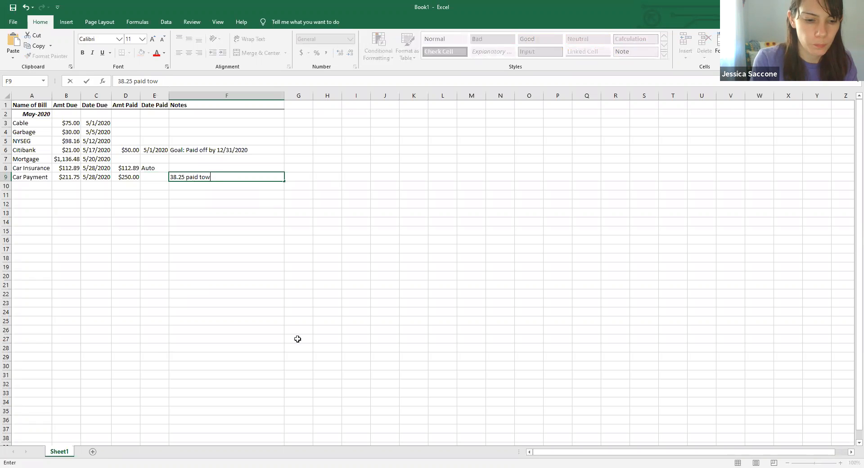
{"action": "type", "text": "ards pinciple"}
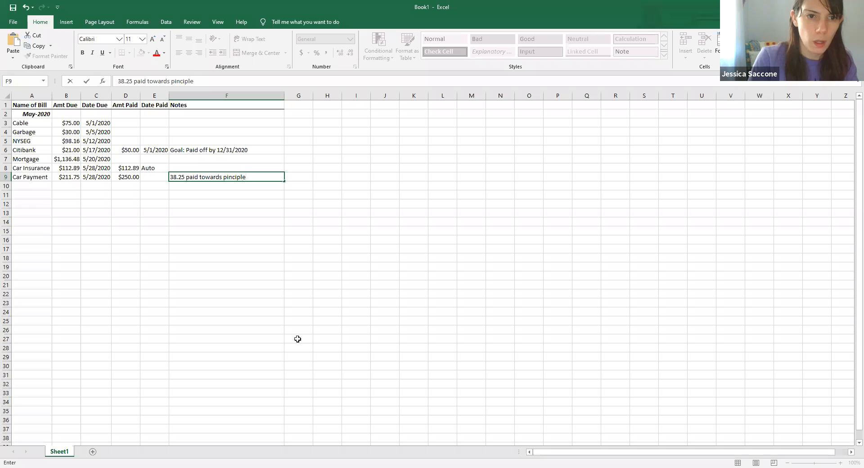
{"action": "key", "text": "BackSpace"}
{"action": "key", "text": "BackSpace"}
{"action": "key", "text": "BackSpace"}
{"action": "key", "text": "BackSpace"}
{"action": "key", "text": "BackSpace"}
{"action": "key", "text": "BackSpace"}
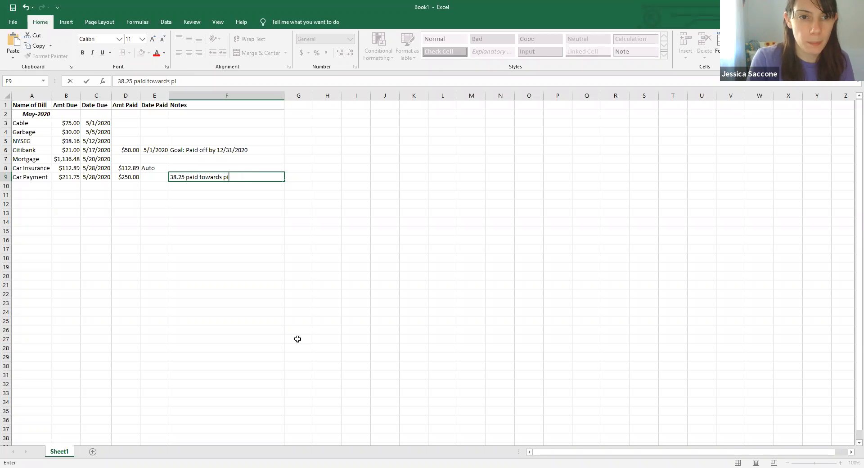
{"action": "type", "text": "rinc"}
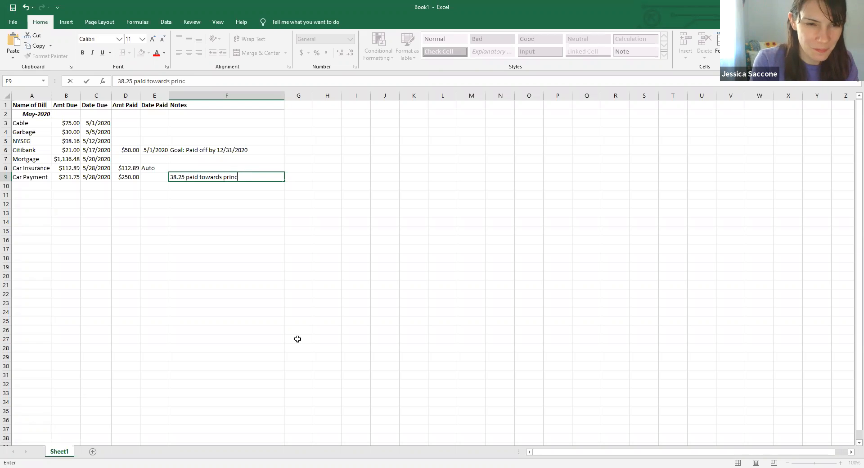
{"action": "type", "text": "iple"}
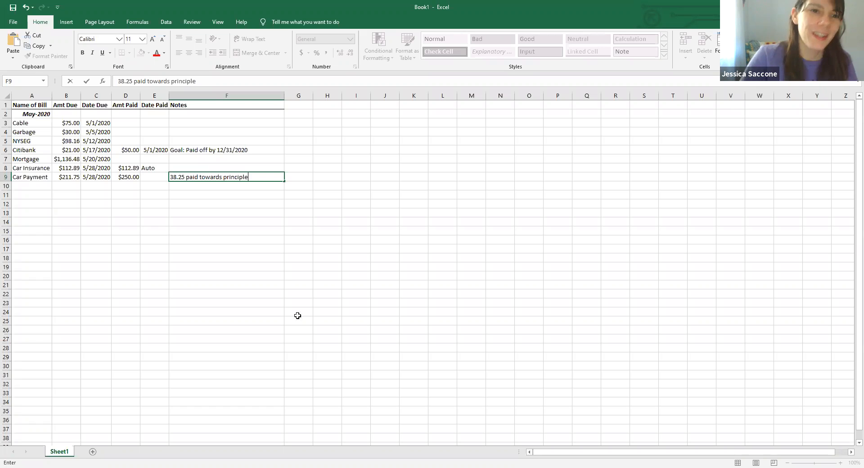
{"action": "left_click", "coordinate": [231, 265]}
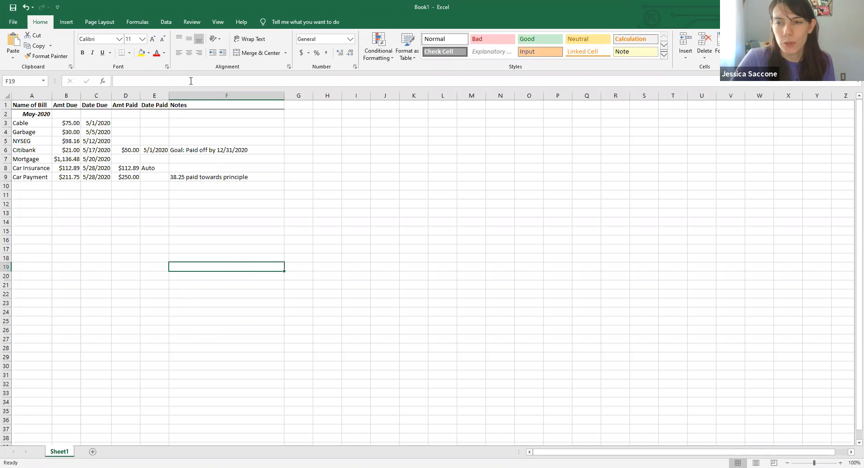
- Re-enter Pay $250 per month as the Car Payment note in cell F9
{"action": "left_click", "coordinate": [182, 176]}
{"action": "key", "text": "BackSpace"}
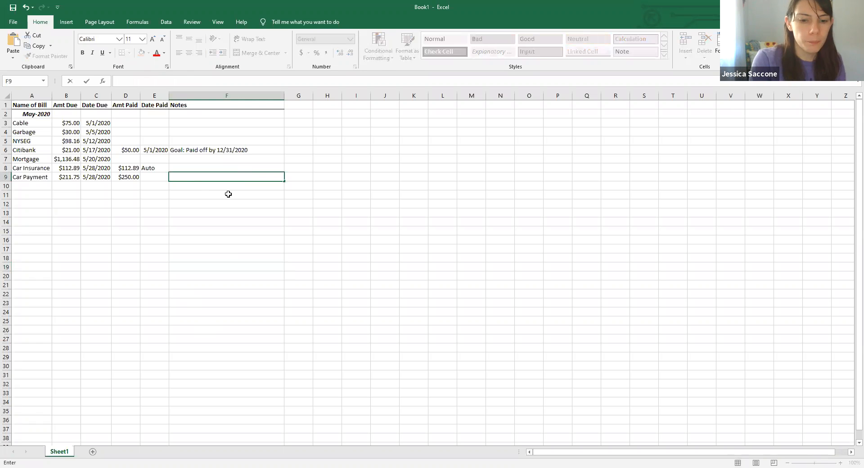
{"action": "type", "text": "Paid"}
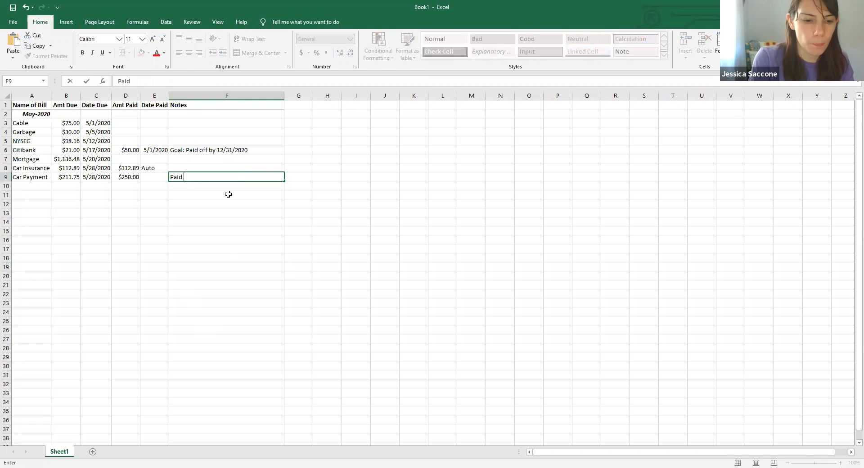
{"action": "type", "text": " $250"}
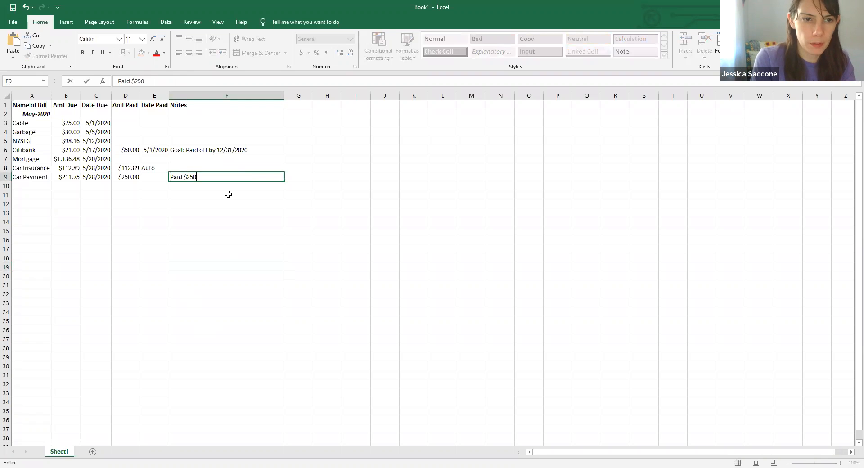
{"action": "key", "text": "BackSpace"}
{"action": "key", "text": "BackSpace"}
{"action": "key", "text": "BackSpace"}
{"action": "key", "text": "BackSpace"}
{"action": "key", "text": "BackSpace"}
{"action": "key", "text": "BackSpace"}
{"action": "key", "text": "BackSpace"}
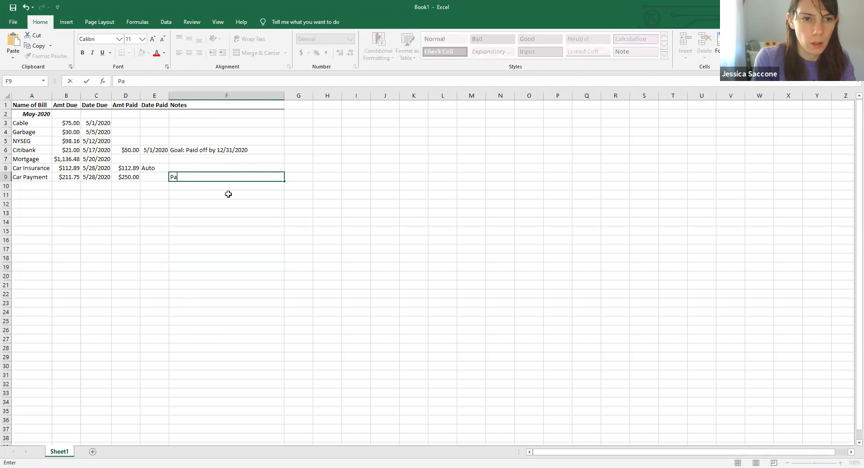
{"action": "type", "text": "y $250 "}
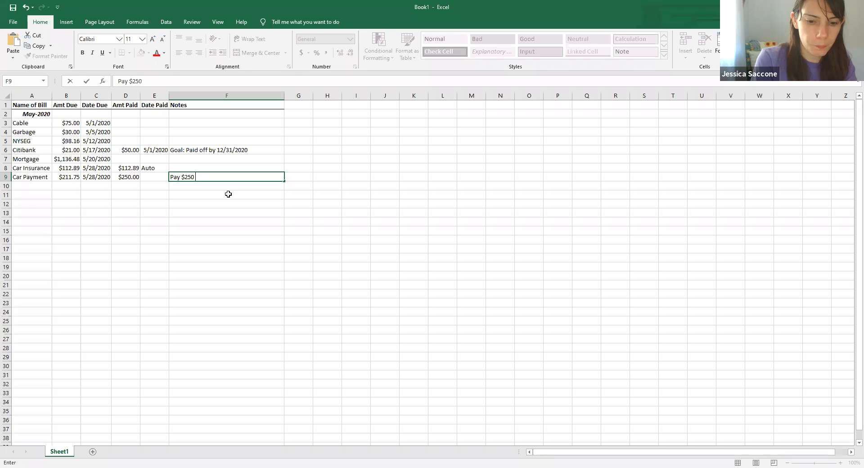
{"action": "type", "text": "per month"}
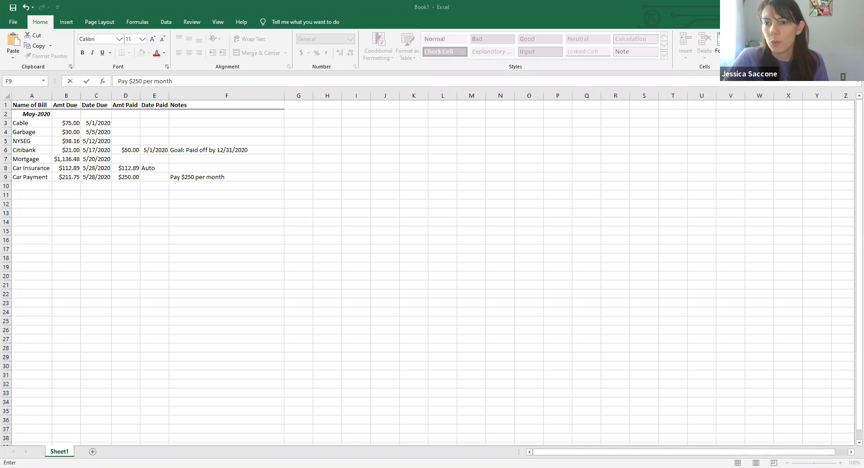
{"action": "left_click", "coordinate": [136, 185]}
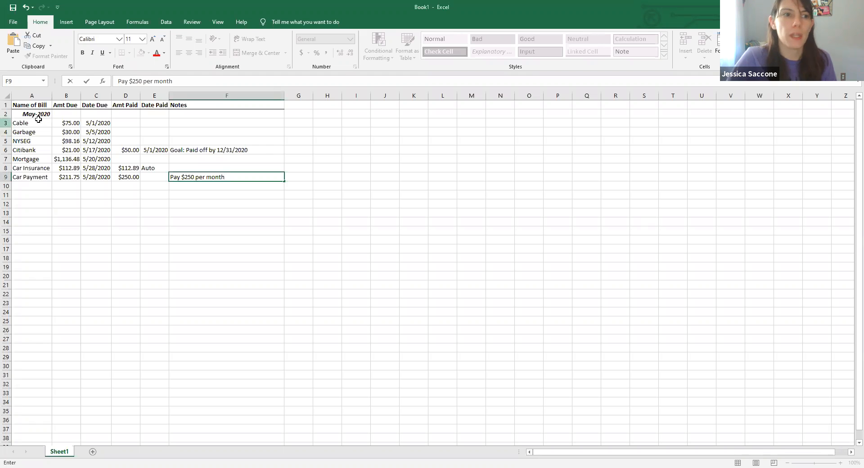
- Color the text of the Cable row 3 red
{"action": "left_click", "coordinate": [6, 124]}
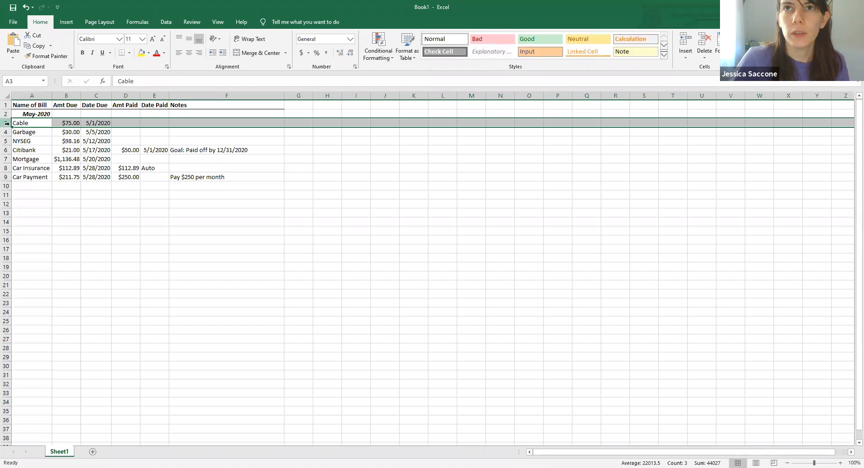
{"action": "left_click", "coordinate": [156, 54]}
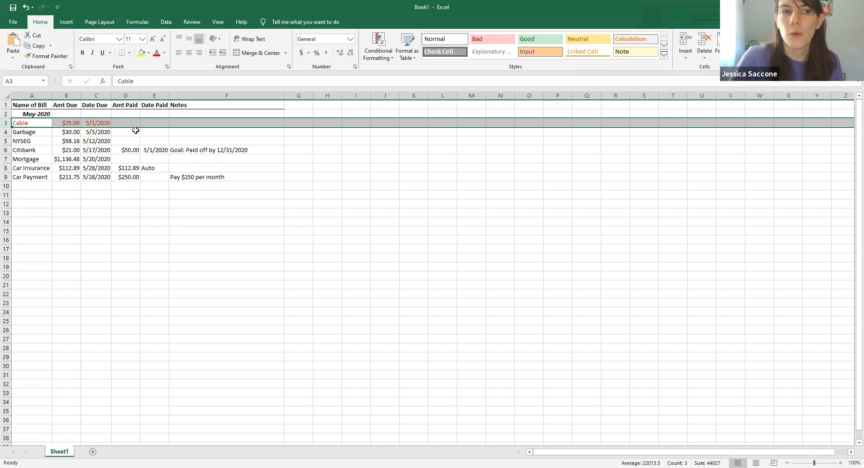
- Color the Garbage row 4 text red and the NYSEG row 5 text orange
{"action": "left_click", "coordinate": [6, 132]}
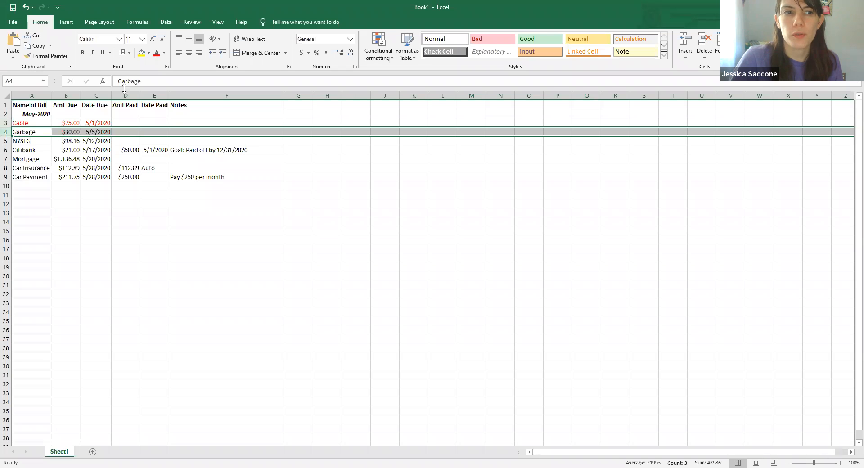
{"action": "left_click", "coordinate": [157, 54]}
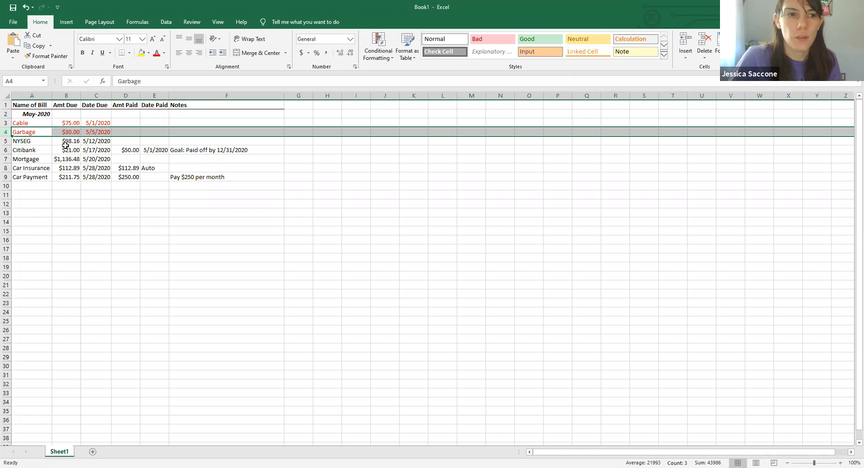
{"action": "left_click", "coordinate": [6, 141]}
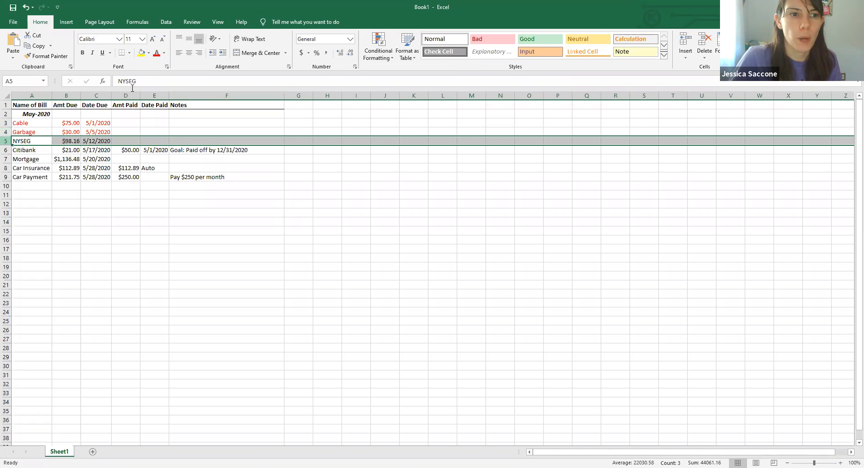
{"action": "left_click", "coordinate": [164, 53]}
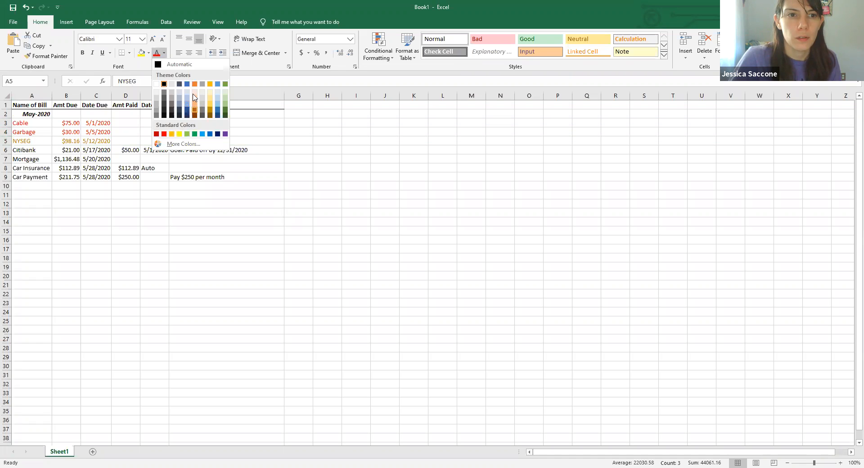
{"action": "left_click", "coordinate": [196, 85]}
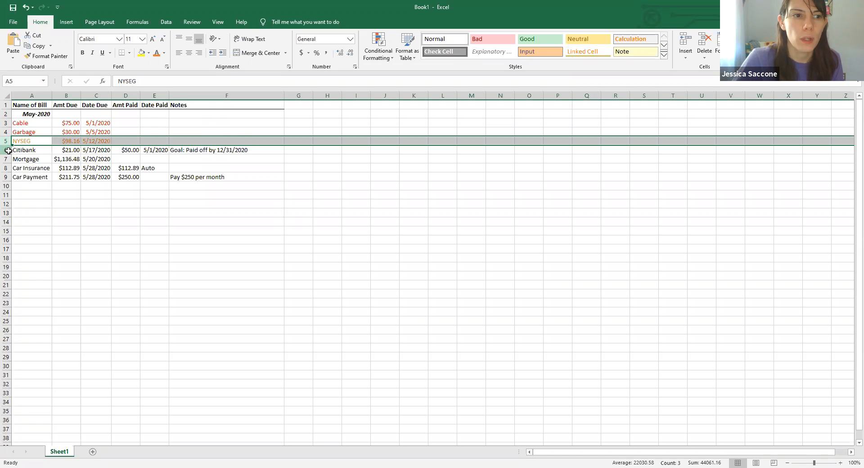
- Color the text of the Citibank and Mortgage rows 6–7 orange
{"action": "left_click_drag", "start_coordinate": [6, 150], "coordinate": [6, 159]}
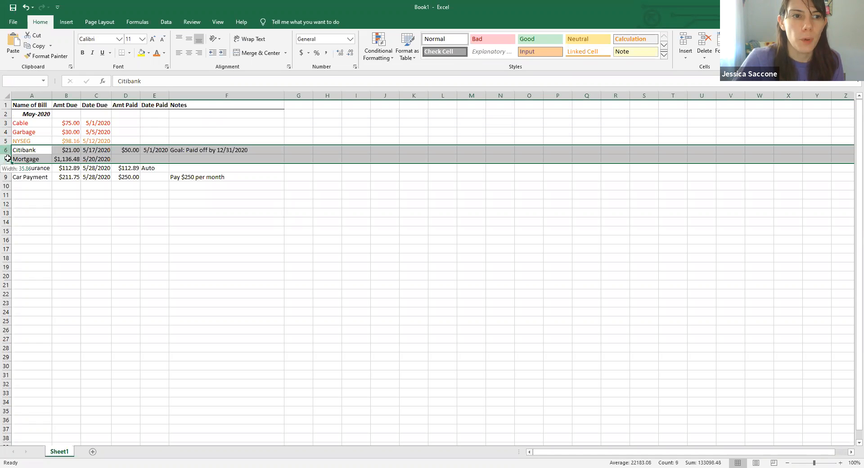
{"action": "left_click", "coordinate": [165, 53]}
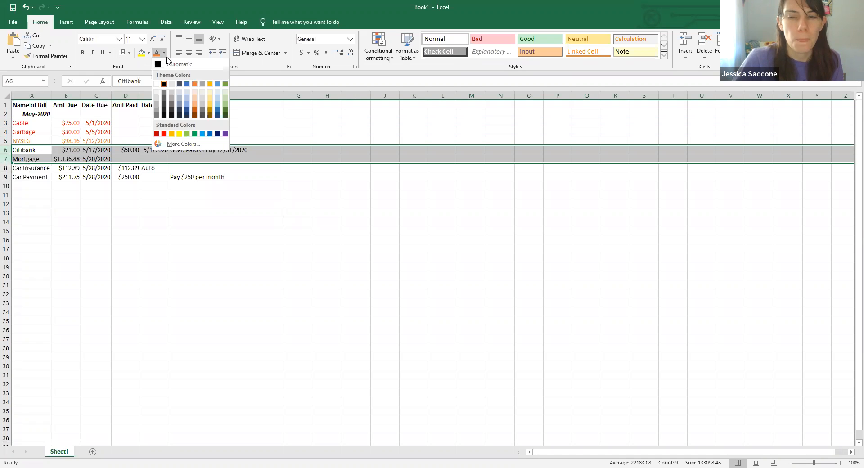
{"action": "left_click", "coordinate": [173, 134]}
{"action": "left_click", "coordinate": [372, 256]}
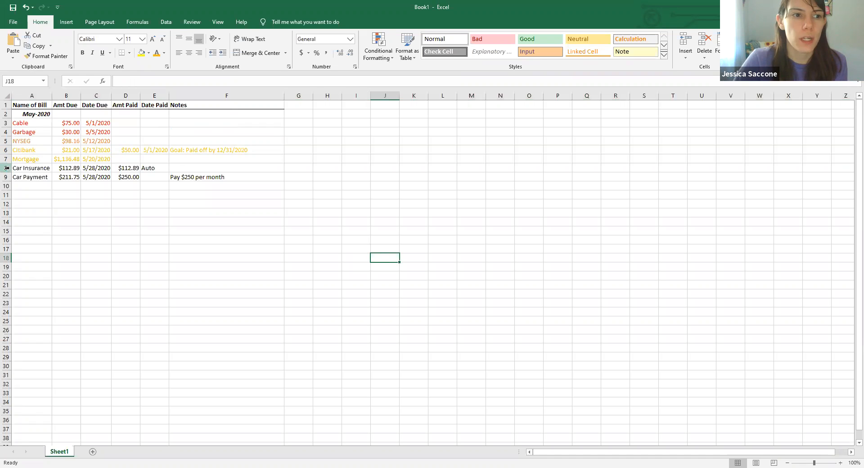
- Color the text of the Car Insurance and Car Payment rows 8–9 green
{"action": "left_click_drag", "start_coordinate": [7, 167], "coordinate": [7, 177]}
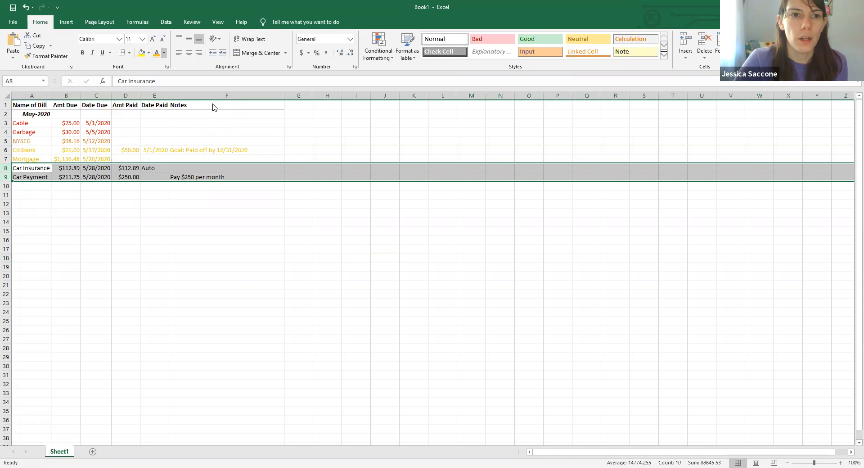
{"action": "left_click", "coordinate": [163, 53]}
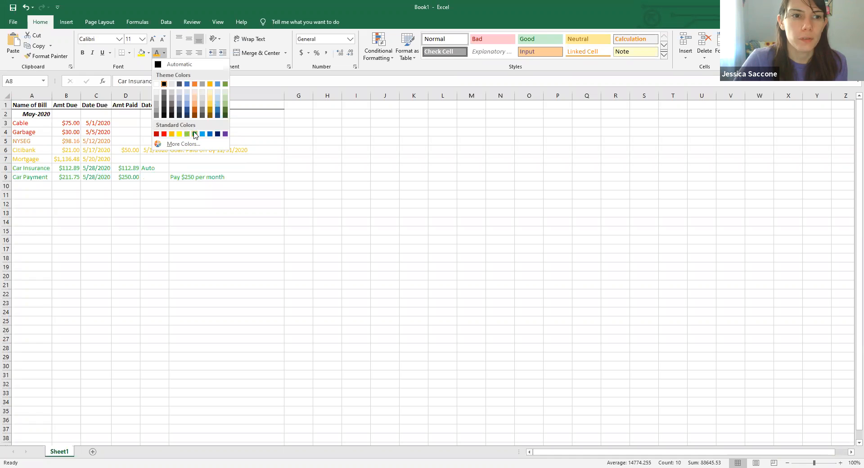
{"action": "left_click", "coordinate": [195, 134]}
{"action": "left_click", "coordinate": [272, 269]}
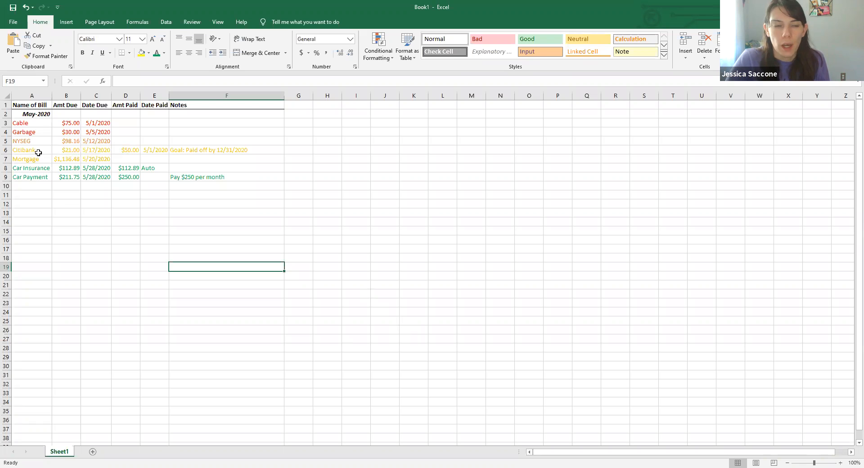
- Change the Citibank row 6 text color to red
{"action": "left_click", "coordinate": [6, 150]}
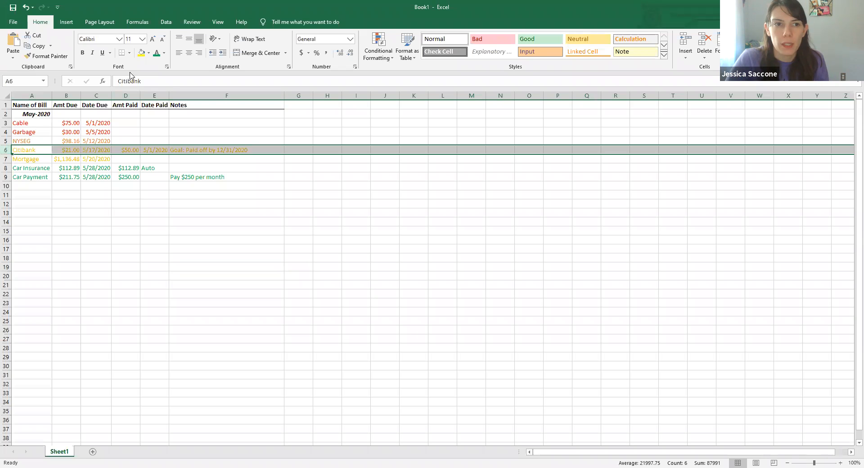
{"action": "left_click", "coordinate": [164, 57]}
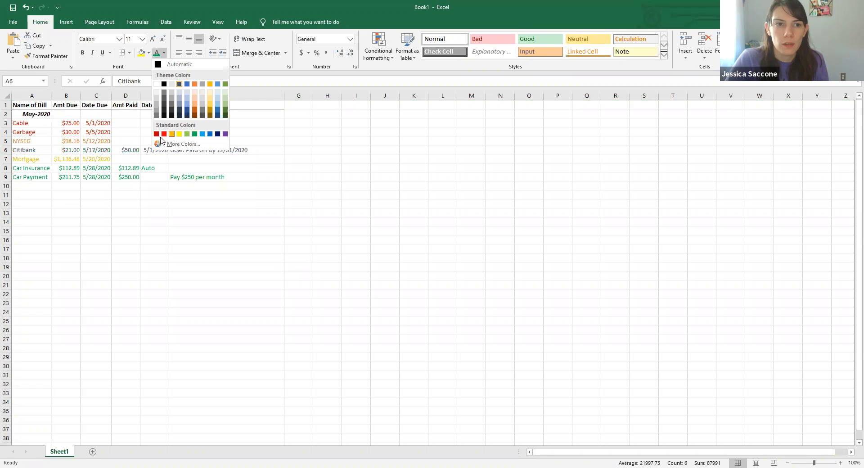
{"action": "left_click", "coordinate": [165, 134]}
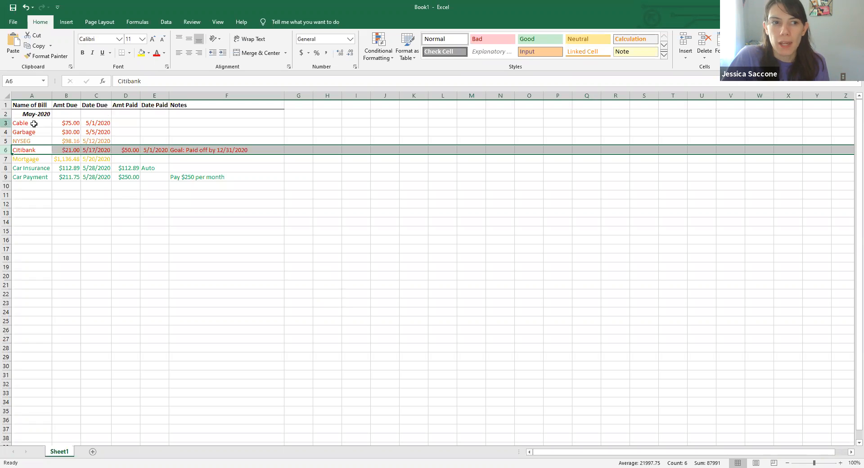
- Enter 75.00 as the Cable amount paid in D3 and 5/1/2020 as its date paid
{"action": "left_click", "coordinate": [117, 124]}
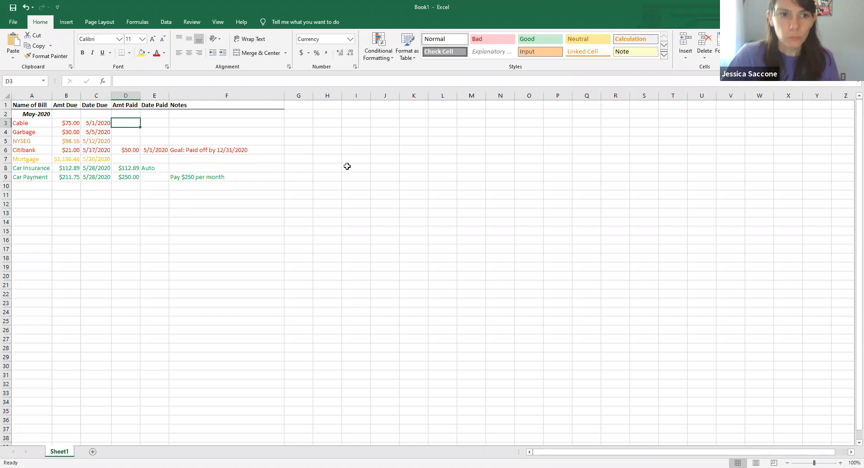
{"action": "type", "text": "7"}
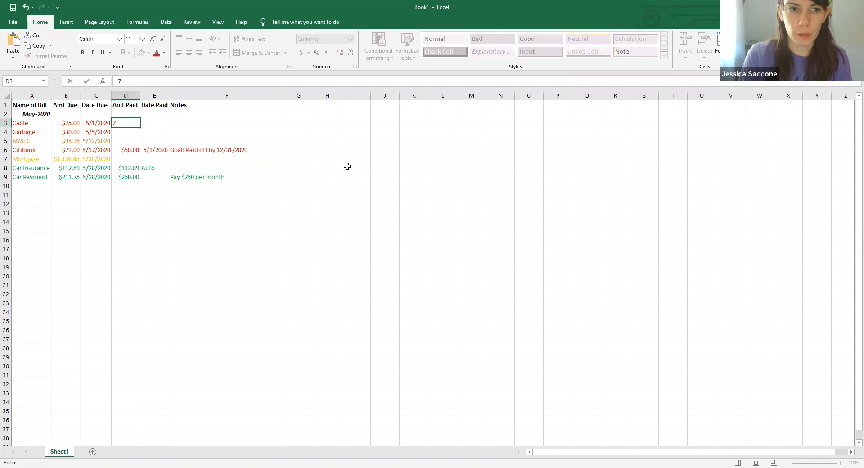
{"action": "type", "text": "5.00"}
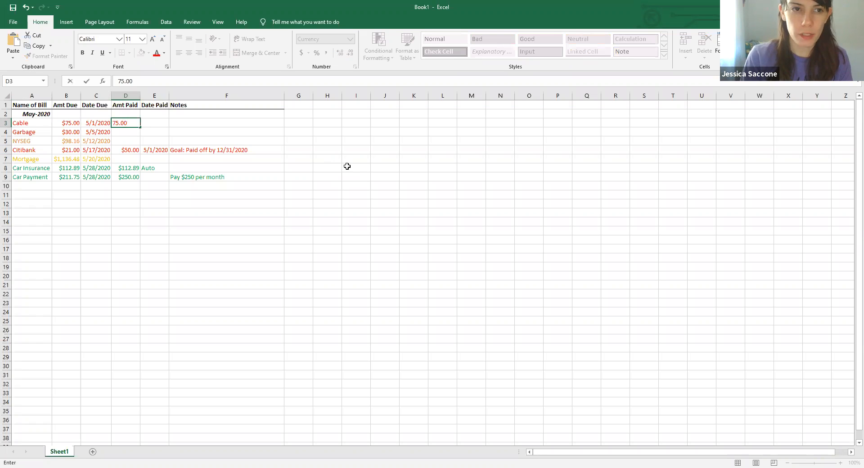
{"action": "key", "text": "Tab"}
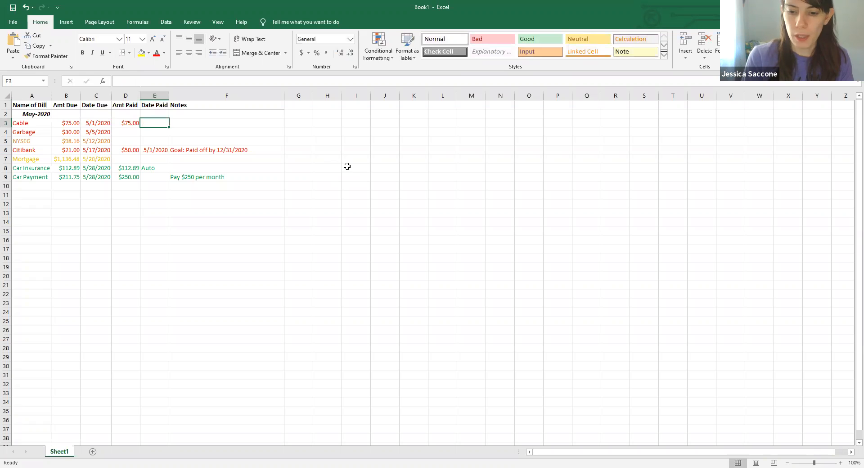
{"action": "type", "text": "5/1/2020"}
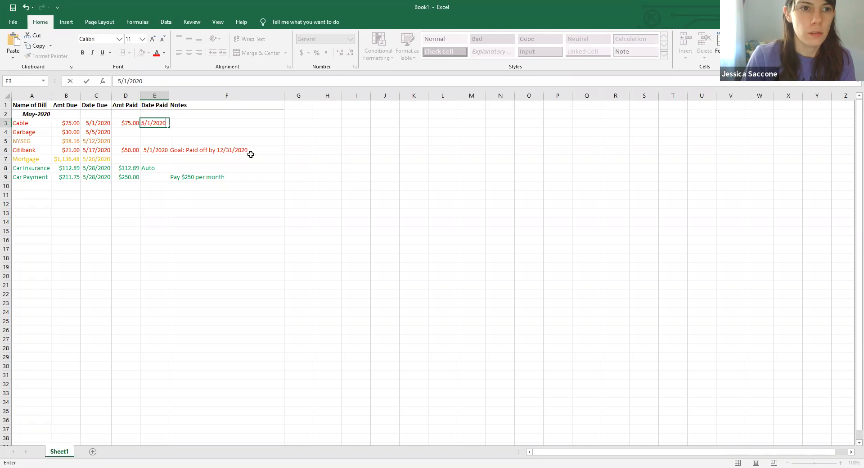
{"action": "left_click", "coordinate": [135, 133]}
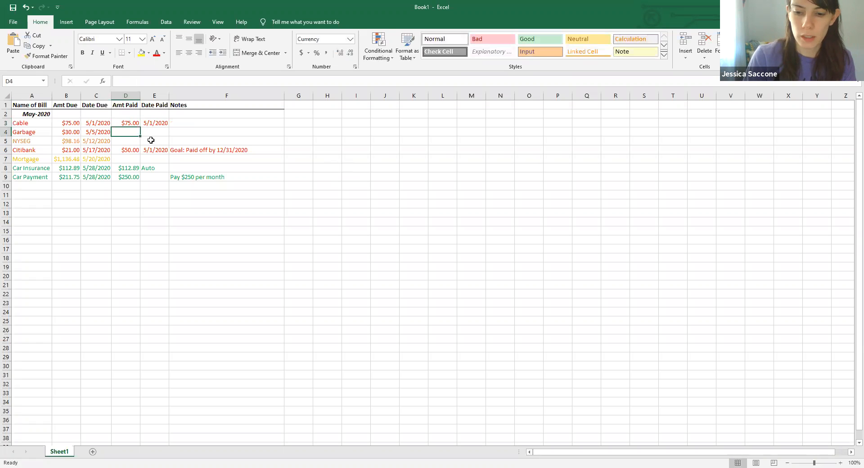
- Enter 30 as the Garbage amount paid in D4 and 5/1/2020 as its date paid
{"action": "type", "text": "30"}
{"action": "key", "text": "Tab"}
{"action": "type", "text": "5/1/2020"}
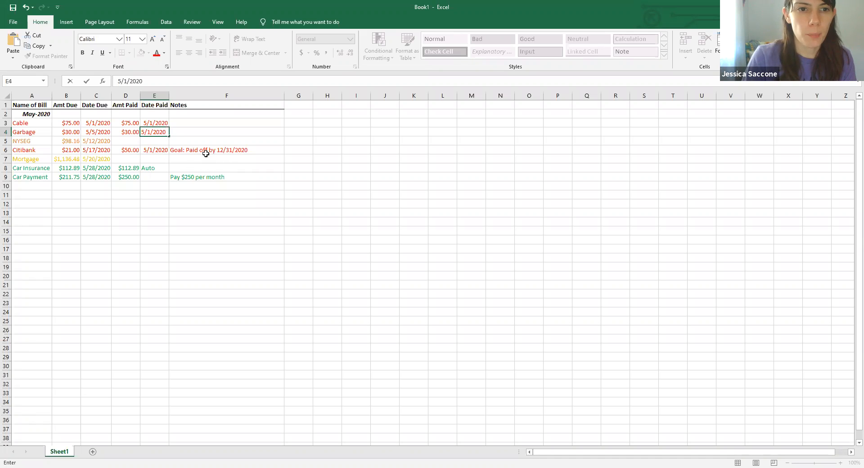
{"action": "left_click", "coordinate": [154, 162]}
- Fill the Cable notes cell F3 with yellow highlighting
{"action": "left_click", "coordinate": [9, 123]}
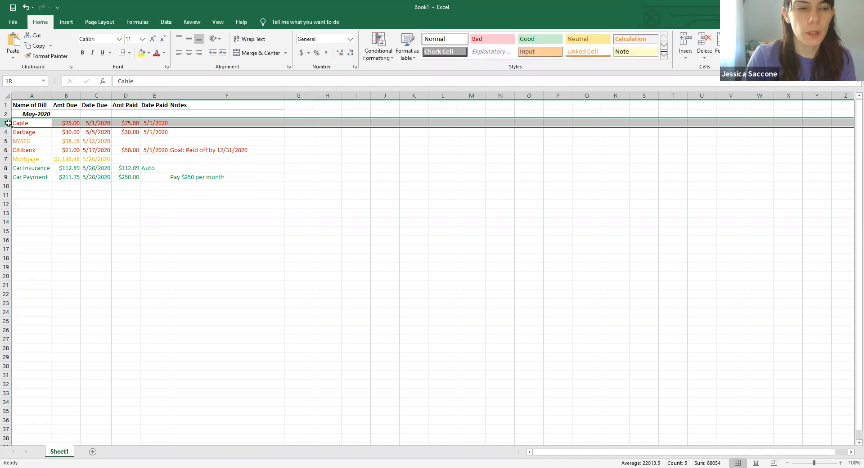
{"action": "left_click_drag", "start_coordinate": [9, 128], "coordinate": [9, 132]}
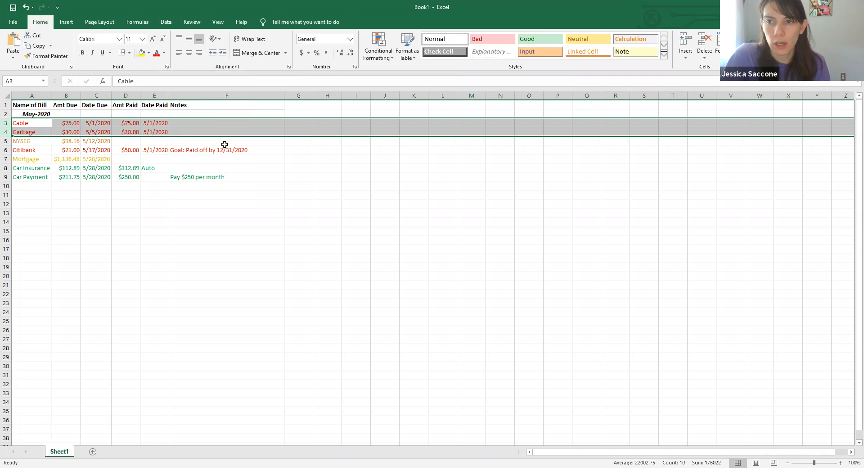
{"action": "left_click", "coordinate": [200, 125]}
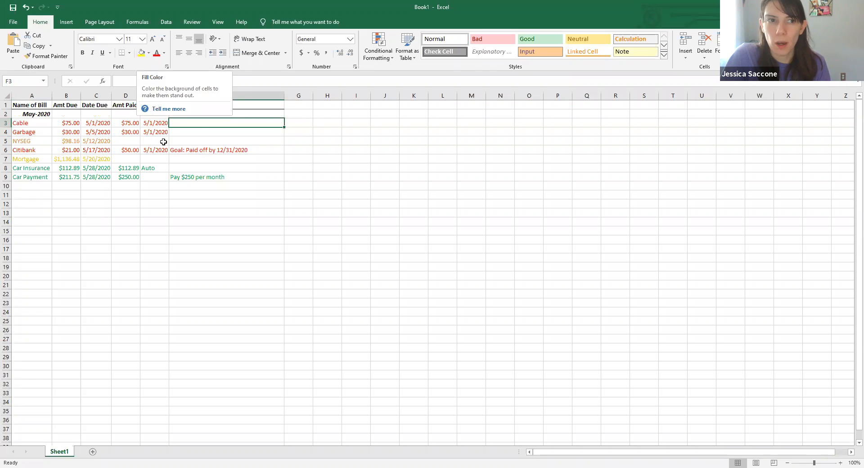
{"action": "left_click", "coordinate": [141, 52]}
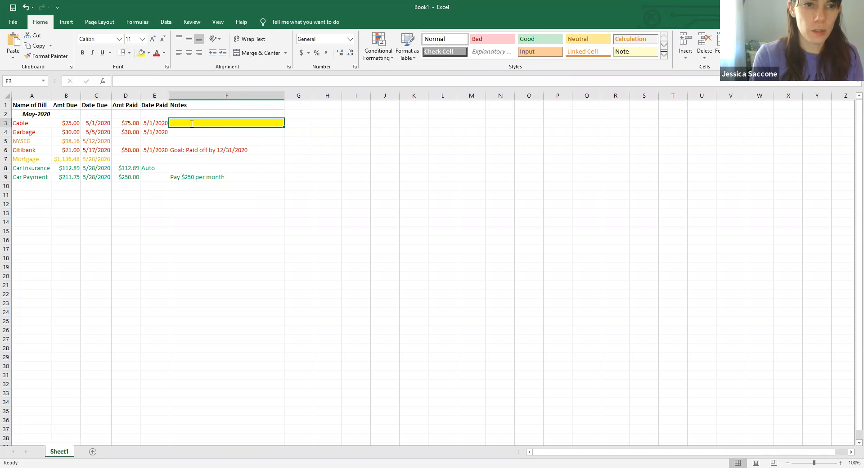
- Enter the note Cancelling Service before end of month in cell F3
{"action": "type", "text": "Cancelling"}
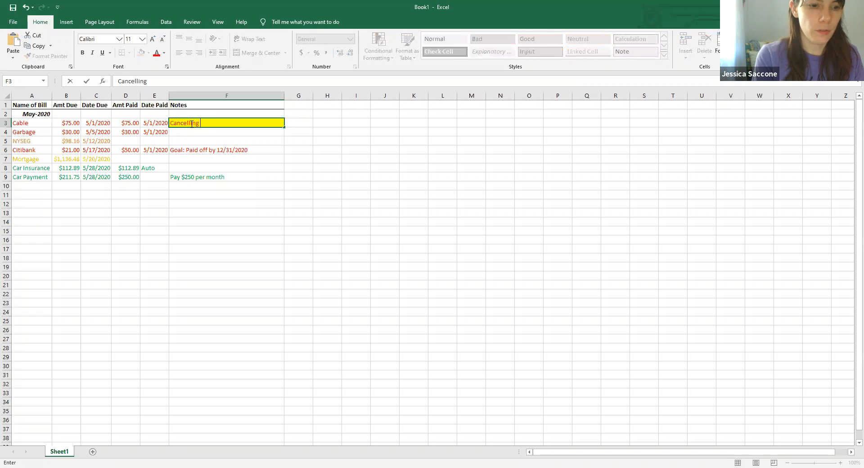
{"action": "type", "text": " Service"}
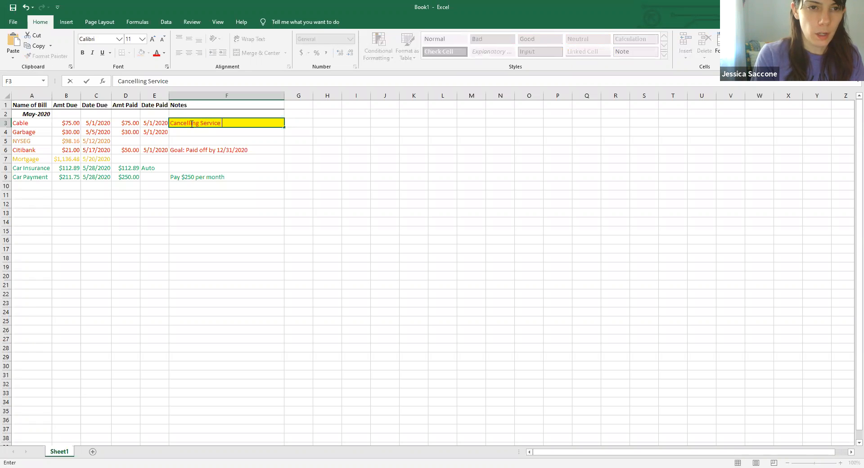
{"action": "type", "text": " before e"}
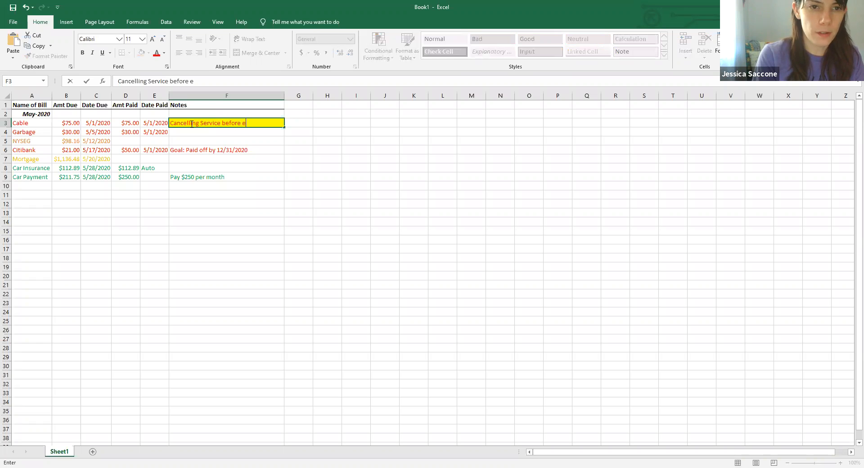
{"action": "type", "text": "nd of mo"}
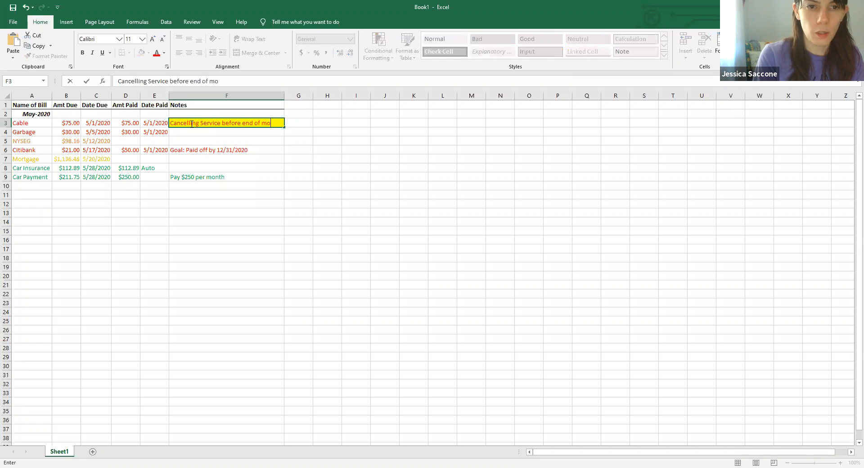
{"action": "type", "text": "nth"}
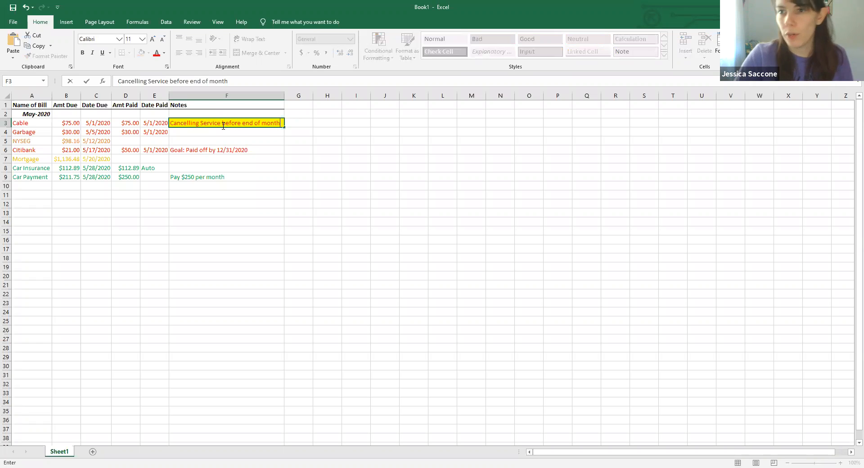
{"action": "left_click", "coordinate": [319, 150]}
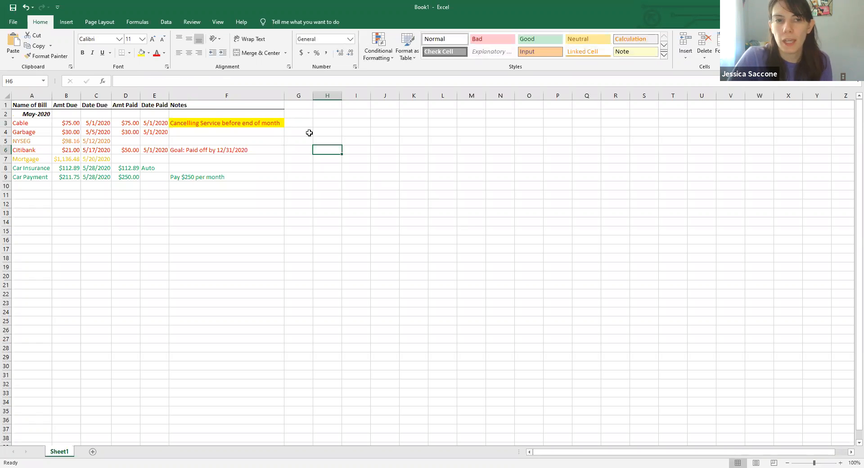
- Set the font color of the Cable, Garbage and Citibank rows to Automatic
{"action": "left_click", "coordinate": [191, 122]}
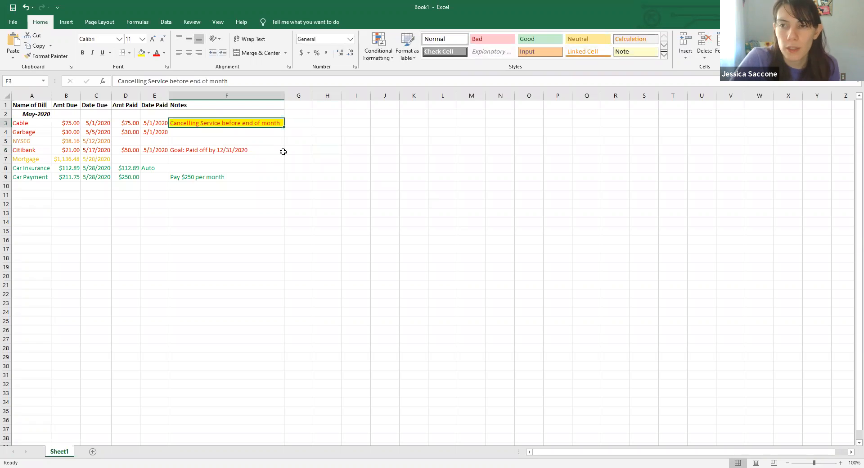
{"action": "left_click", "coordinate": [371, 177]}
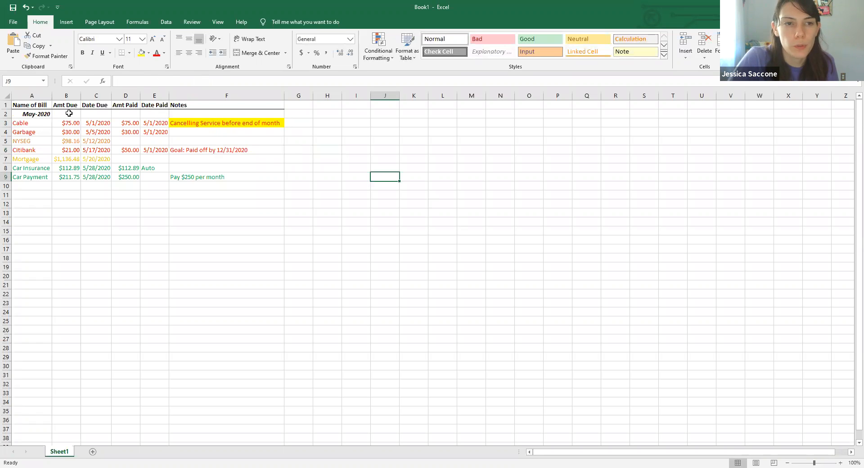
{"action": "left_click", "coordinate": [7, 123]}
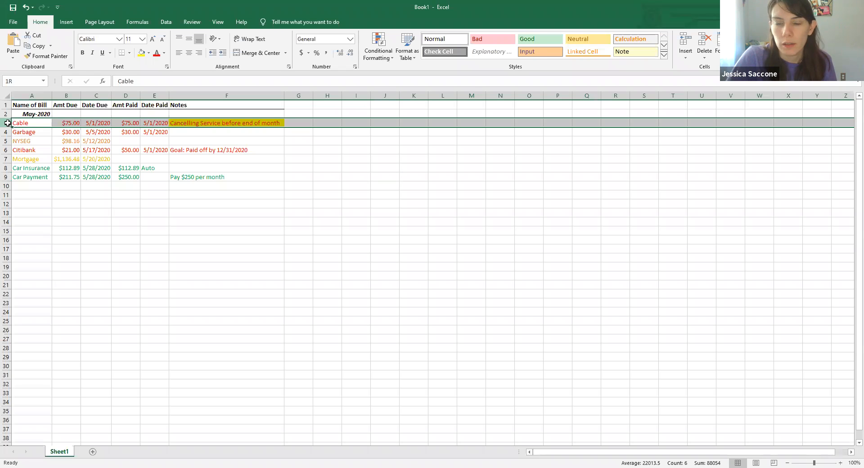
{"action": "left_click_drag", "start_coordinate": [8, 123], "coordinate": [8, 133]}
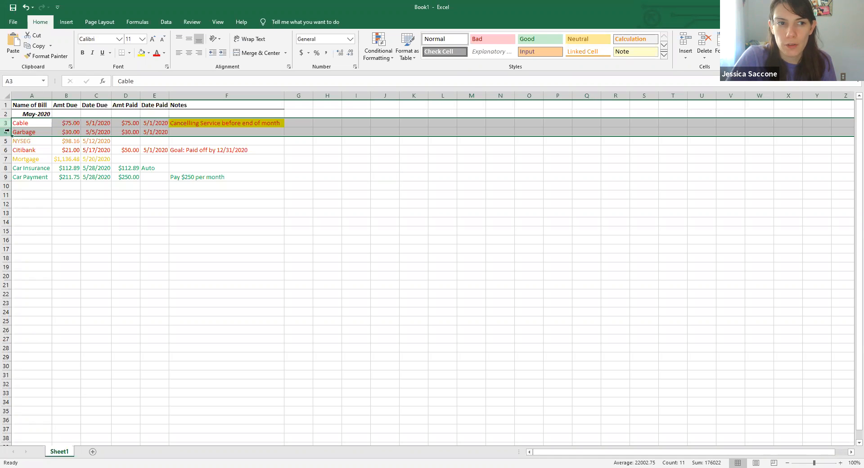
{"action": "left_click", "coordinate": [165, 54]}
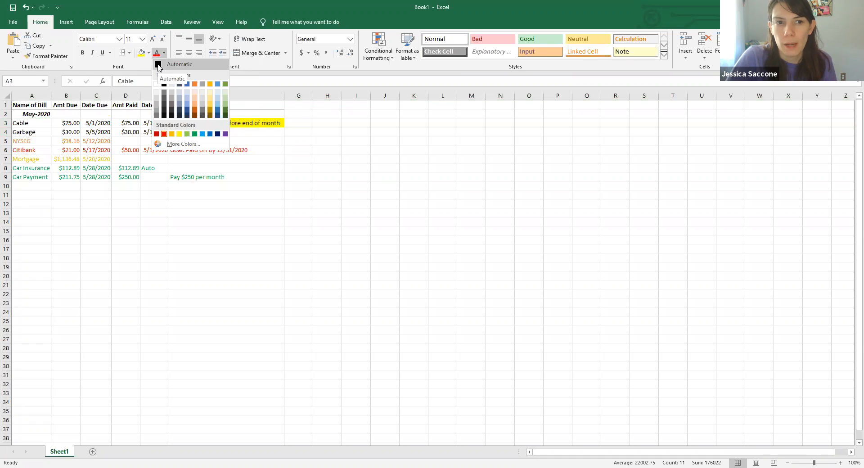
{"action": "left_click", "coordinate": [158, 67]}
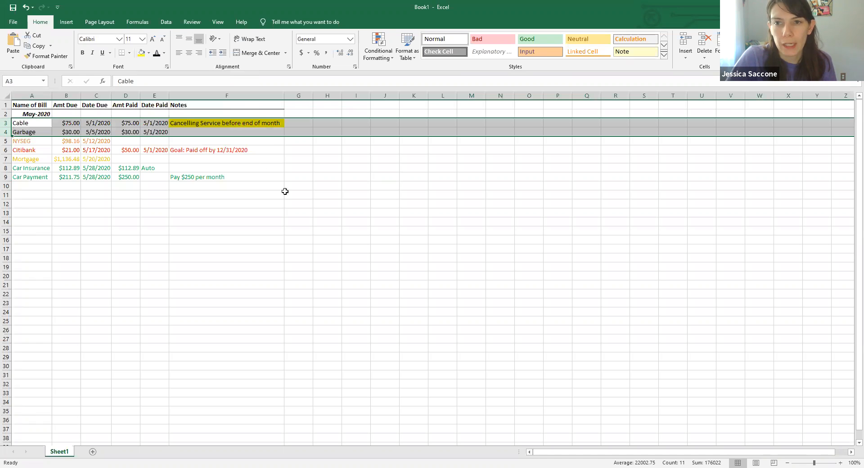
{"action": "left_click", "coordinate": [5, 150]}
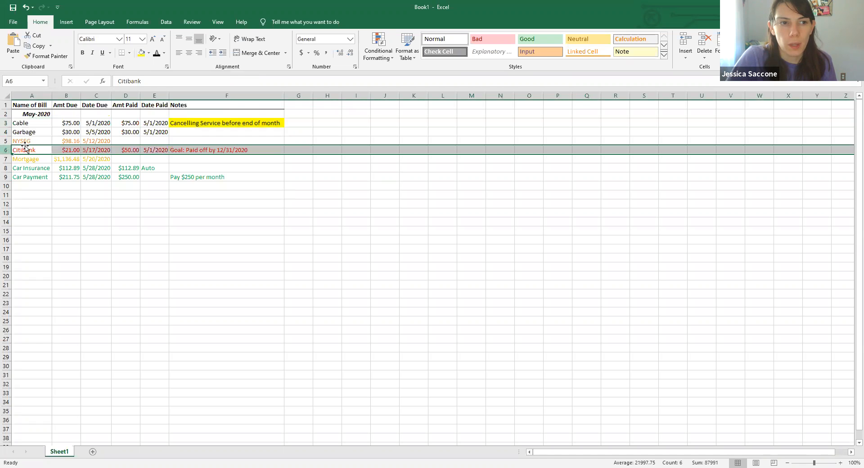
{"action": "left_click", "coordinate": [157, 54]}
{"action": "left_click", "coordinate": [328, 220]}
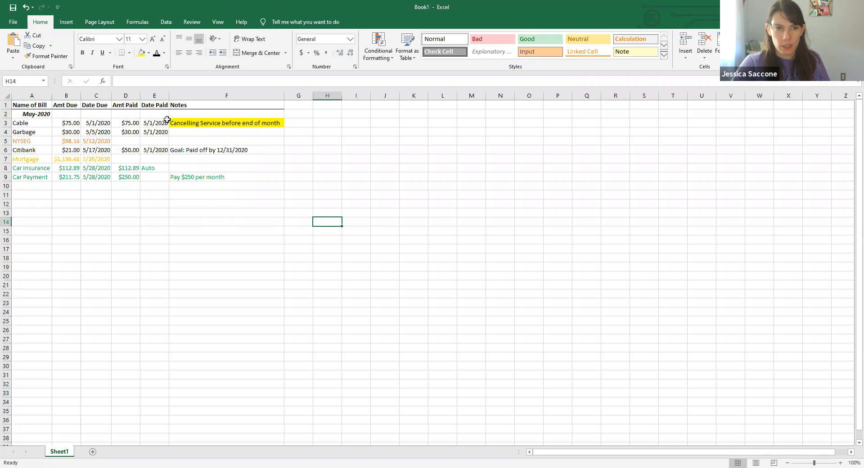
- Copy rows 2 through 9 of the May section and paste them starting at cell A11
{"action": "left_click", "coordinate": [7, 115]}
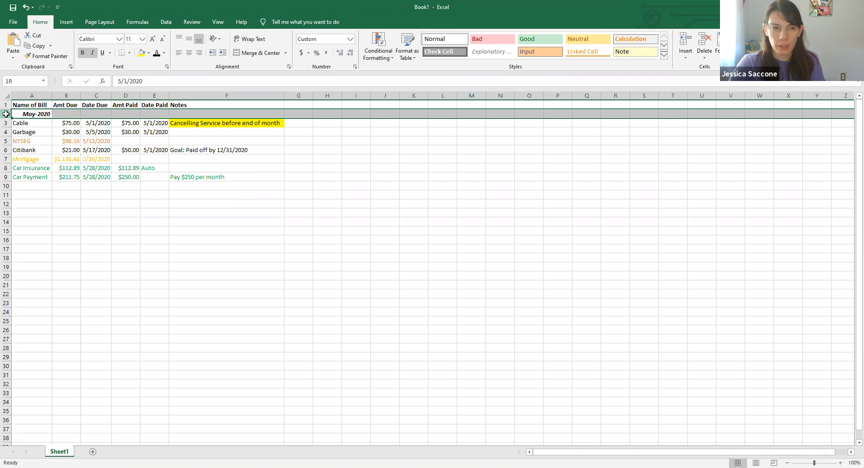
{"action": "left_click_drag", "start_coordinate": [6, 114], "coordinate": [4, 179]}
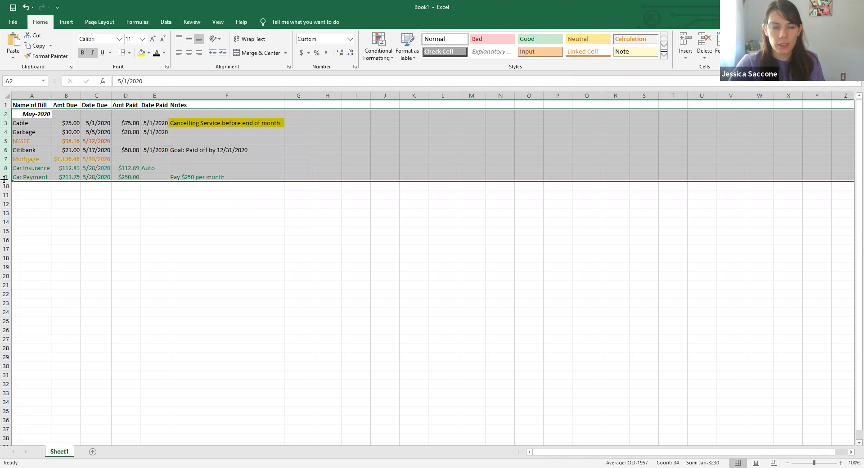
{"action": "right_click", "coordinate": [6, 133]}
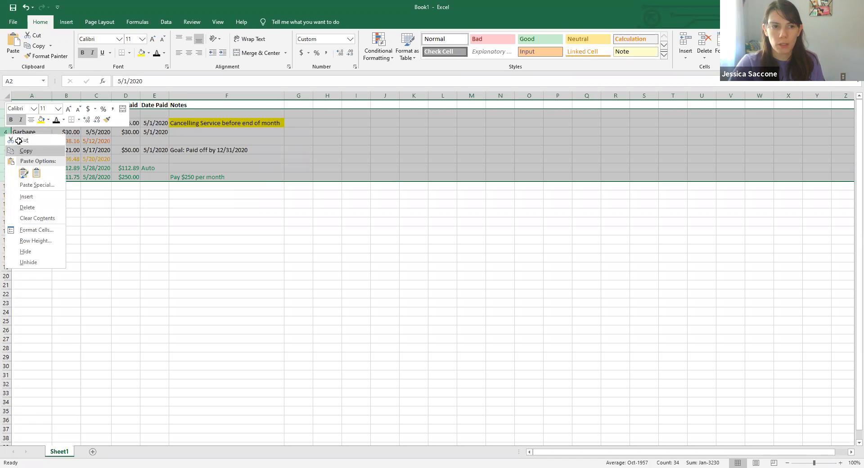
{"action": "left_click", "coordinate": [20, 150]}
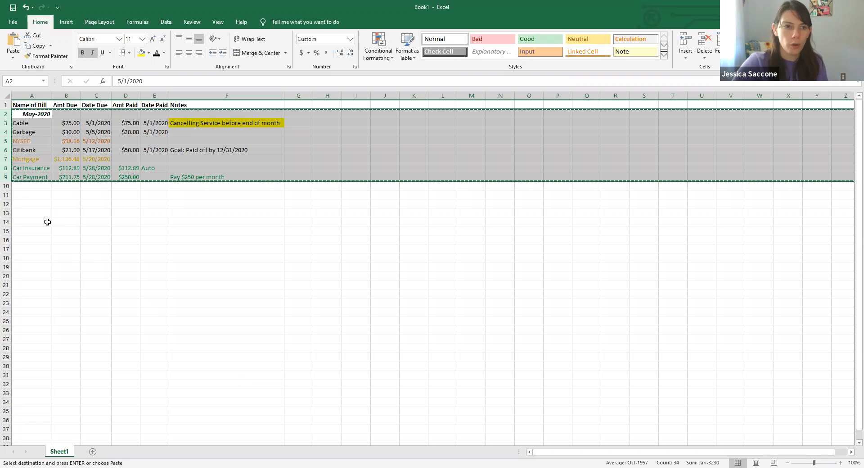
{"action": "left_click", "coordinate": [21, 196]}
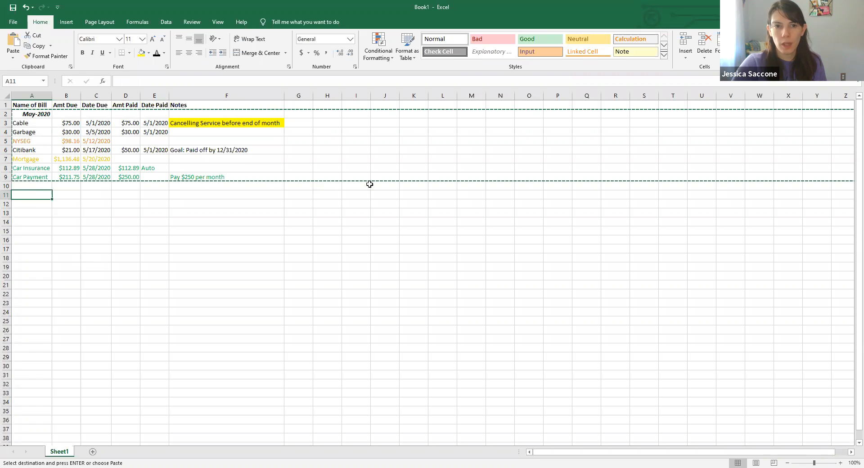
{"action": "right_click", "coordinate": [22, 196]}
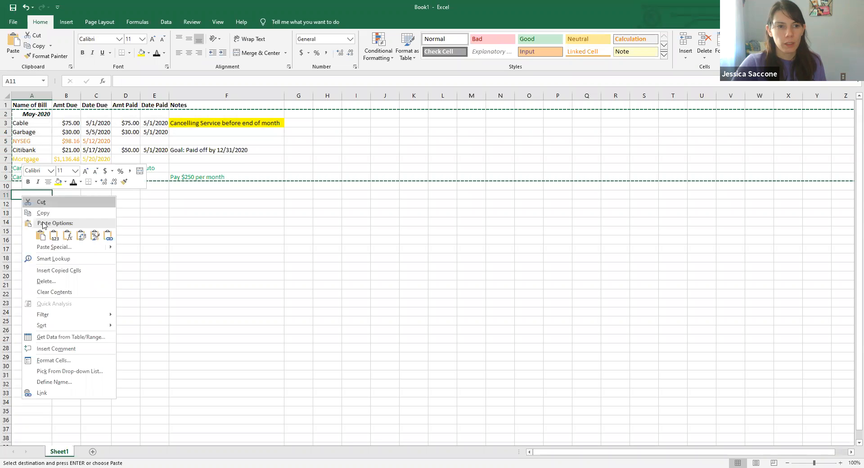
{"action": "left_click", "coordinate": [43, 237]}
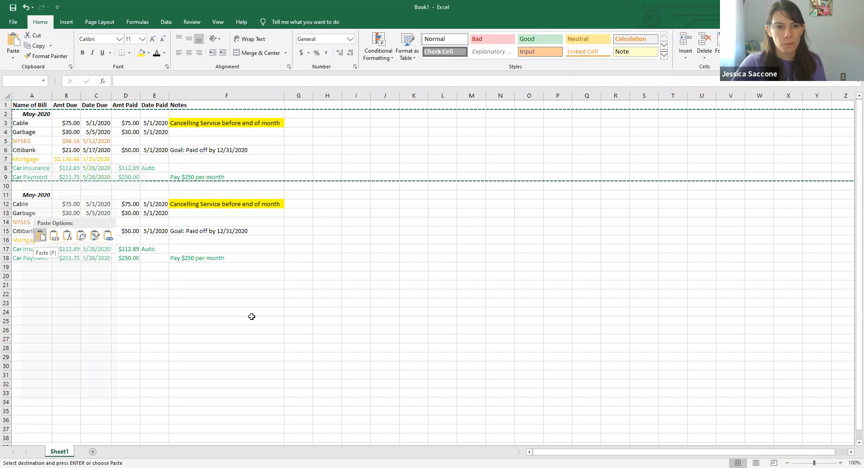
{"action": "left_click", "coordinate": [402, 312]}
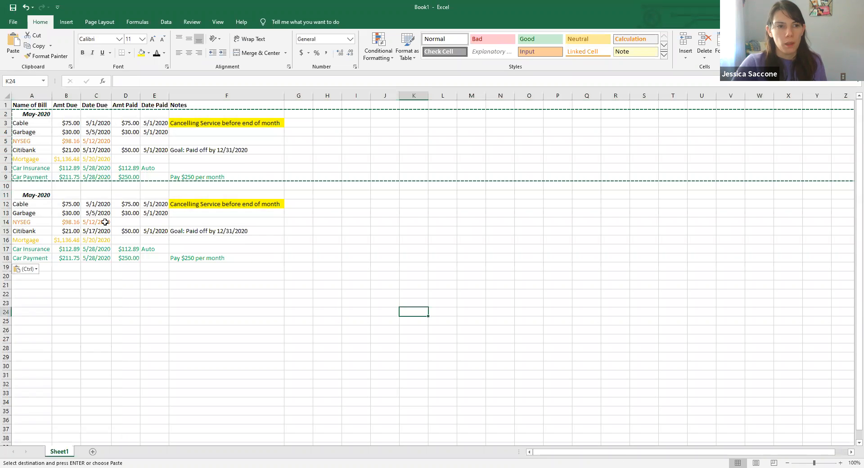
- Change the month label of the copied section in A11 to June 2020
{"action": "left_click", "coordinate": [28, 196]}
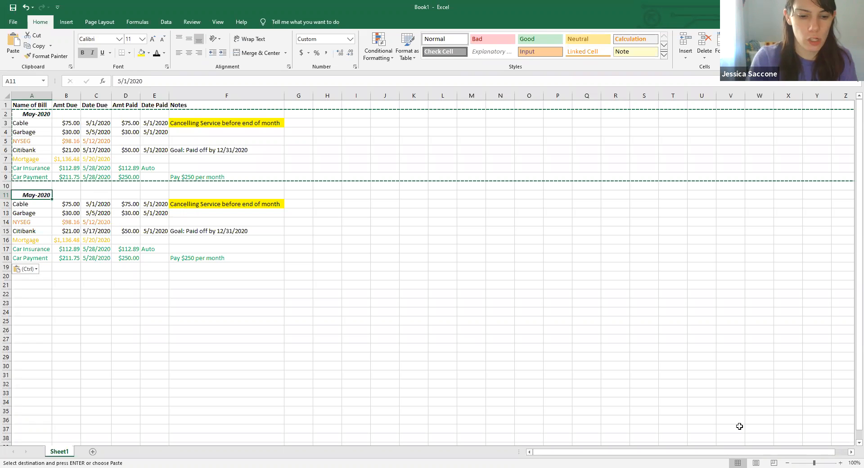
{"action": "type", "text": "June"}
{"action": "type", "text": " 2020"}
{"action": "key", "text": "Return"}
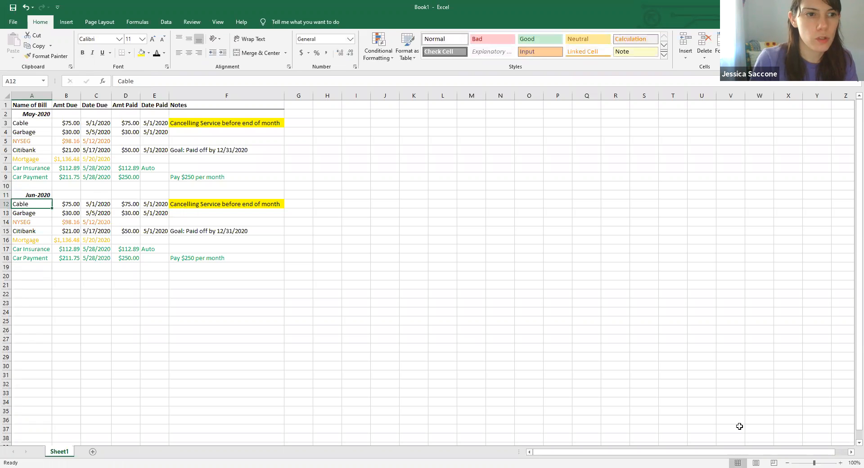
- Change the June due dates of Cable, Garbage and NYSEG to 6/1/2020, 6/5/2020 and 6/12/2020
{"action": "left_click", "coordinate": [96, 204]}
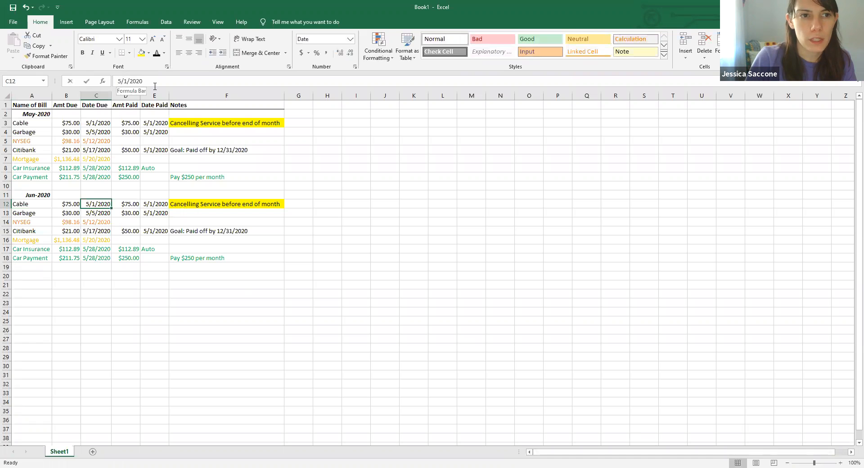
{"action": "left_click", "coordinate": [121, 80]}
{"action": "key", "text": "BackSpace"}
{"action": "type", "text": "6"}
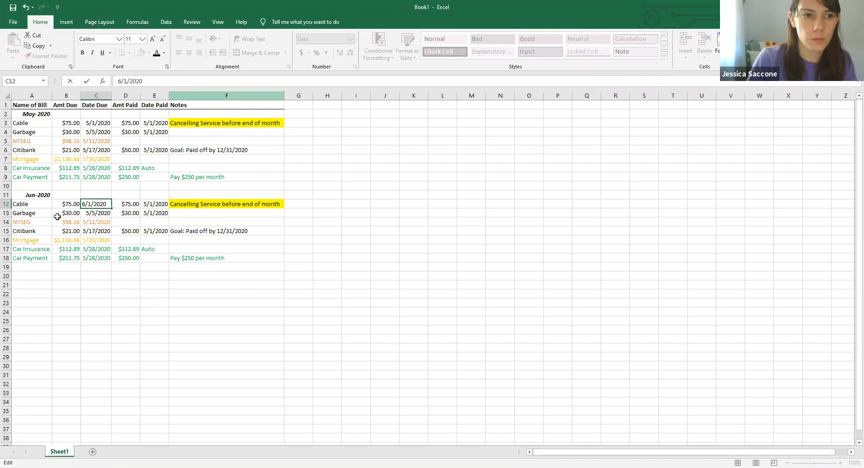
{"action": "left_click", "coordinate": [98, 213]}
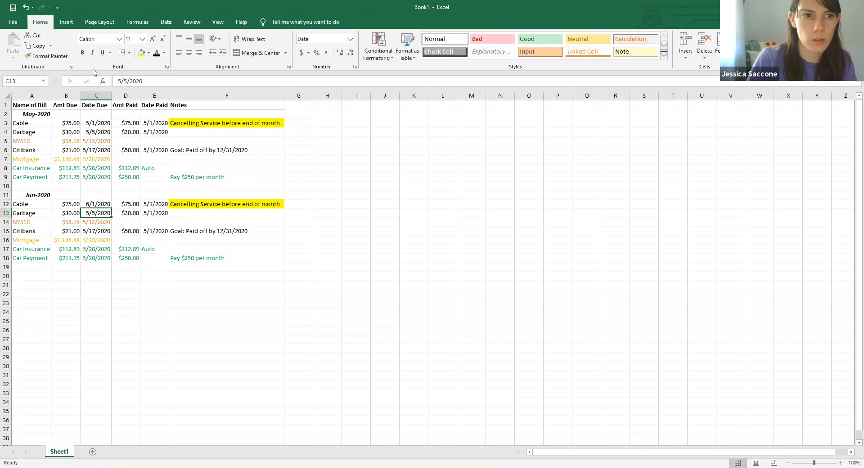
{"action": "left_click", "coordinate": [121, 81]}
{"action": "key", "text": "BackSpace"}
{"action": "type", "text": "6"}
{"action": "key", "text": "Return"}
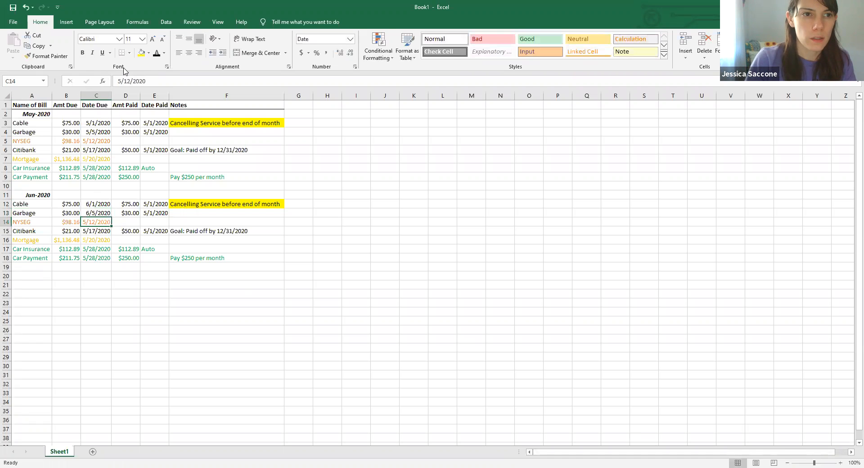
{"action": "left_click", "coordinate": [121, 81]}
{"action": "key", "text": "BackSpace"}
{"action": "type", "text": "6"}
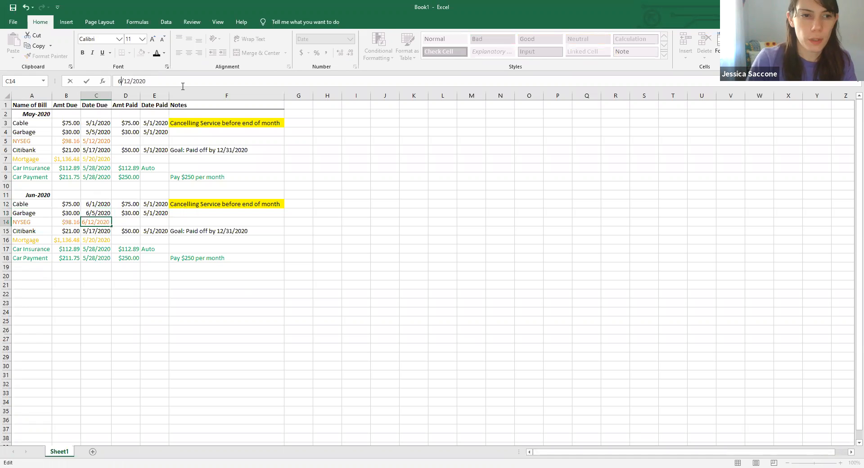
- Clear the amounts paid in the June section
{"action": "left_click", "coordinate": [124, 262]}
{"action": "key", "text": "BackSpace"}
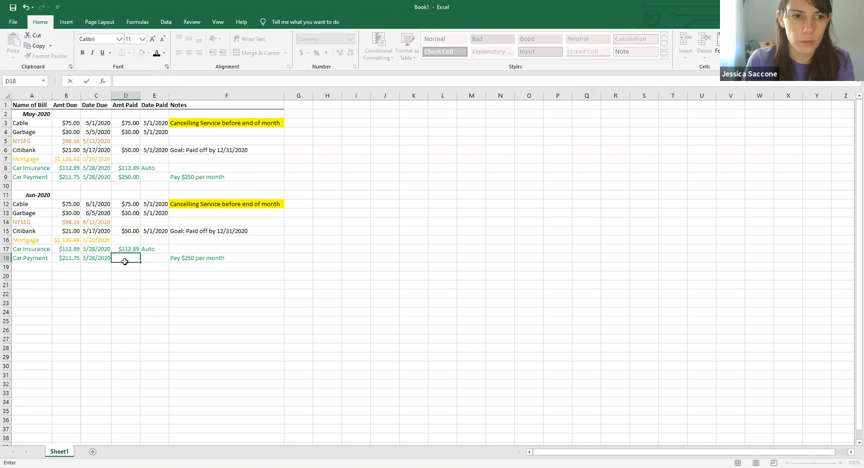
{"action": "key", "text": "Up"}
{"action": "key", "text": "BackSpace"}
{"action": "key", "text": "Up"}
{"action": "key", "text": "Up"}
{"action": "key", "text": "Up"}
{"action": "key", "text": "Up"}
{"action": "key", "text": "Up"}
{"action": "key", "text": "BackSpace"}
{"action": "key", "text": "Down"}
- Clear the June dates paid for Cable, Garbage and Citibank
{"action": "key", "text": "Down"}
{"action": "key", "text": "Down"}
{"action": "key", "text": "BackSpace"}
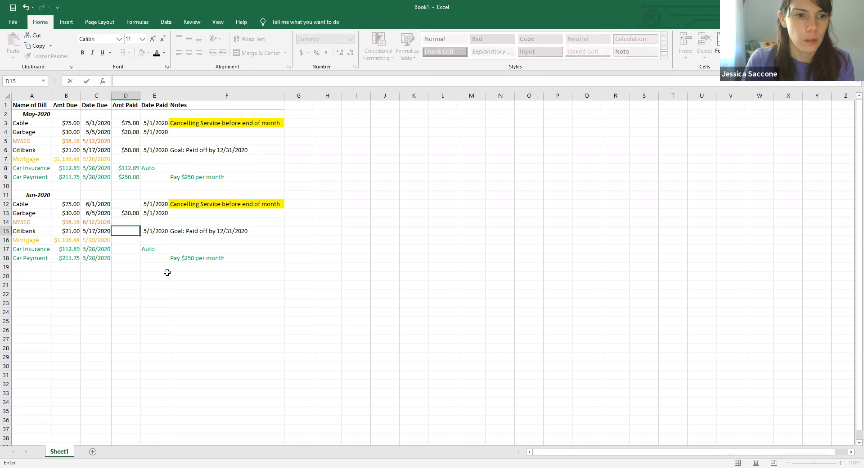
{"action": "key", "text": "Up"}
{"action": "key", "text": "Up"}
{"action": "key", "text": "BackSpace"}
{"action": "key", "text": "Right"}
{"action": "key", "text": "Up"}
{"action": "key", "text": "BackSpace"}
{"action": "key", "text": "Down"}
{"action": "key", "text": "BackSpace"}
{"action": "key", "text": "Down"}
{"action": "key", "text": "Down"}
{"action": "key", "text": "BackSpace"}
{"action": "key", "text": "Down"}
{"action": "key", "text": "Down"}
{"action": "key", "text": "Down"}
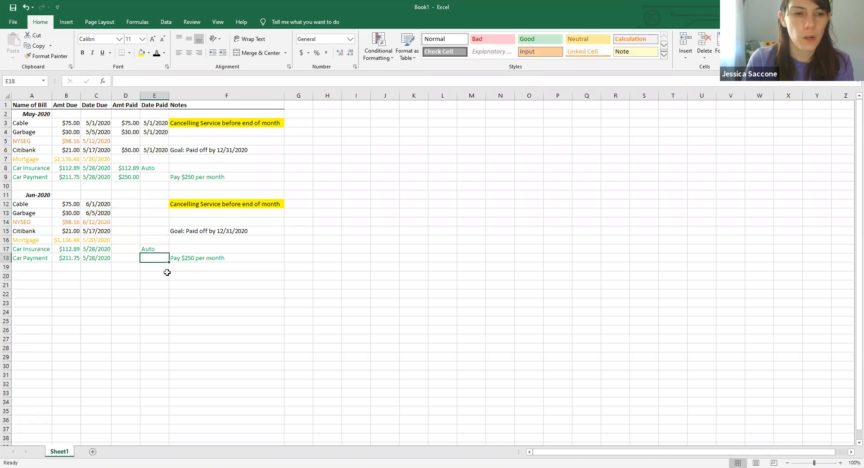
{"action": "key", "text": "Right"}
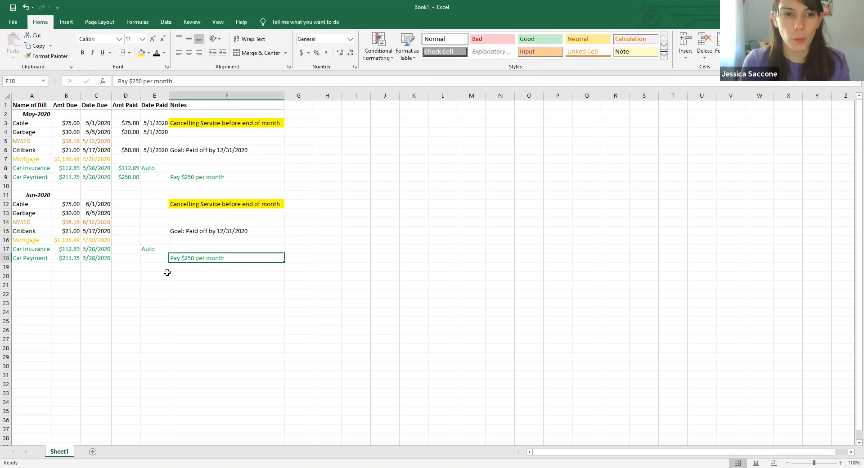
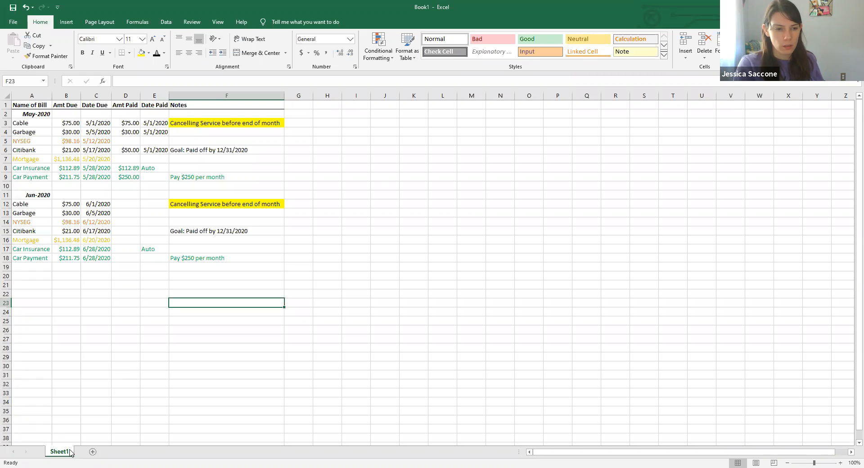
- Rename the Sheet1 worksheet as Bills Due
{"action": "double_click", "coordinate": [60, 451]}
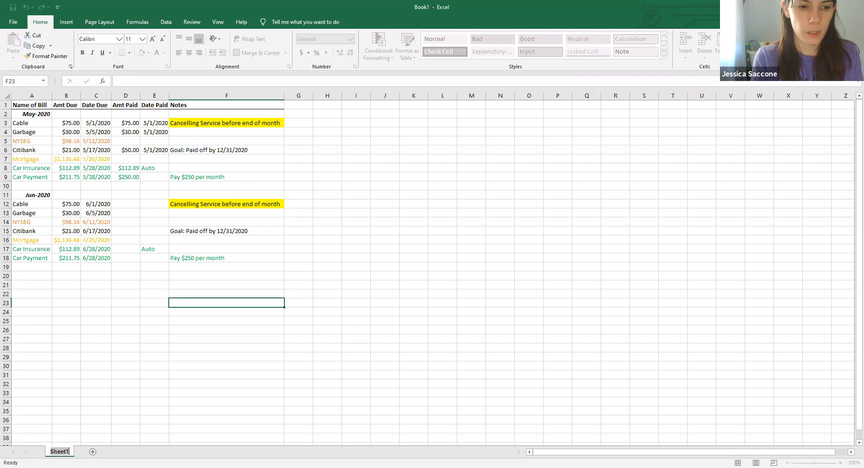
{"action": "type", "text": "Bi"}
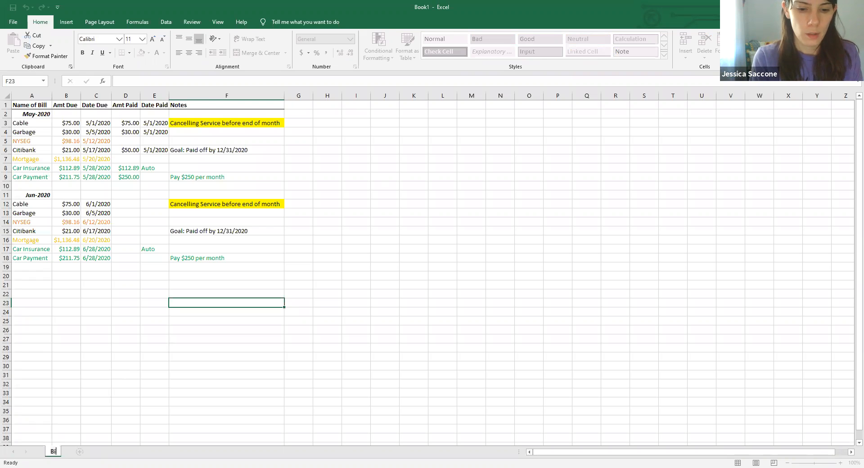
{"action": "type", "text": "lls Due"}
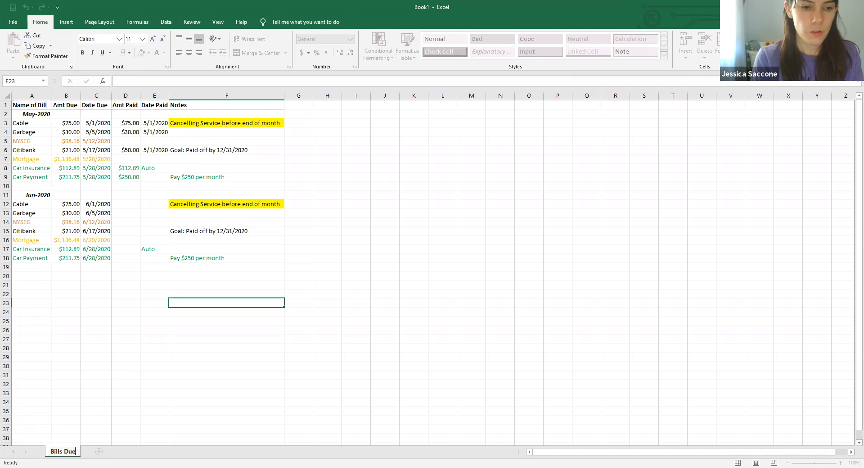
{"action": "left_click", "coordinate": [154, 422]}
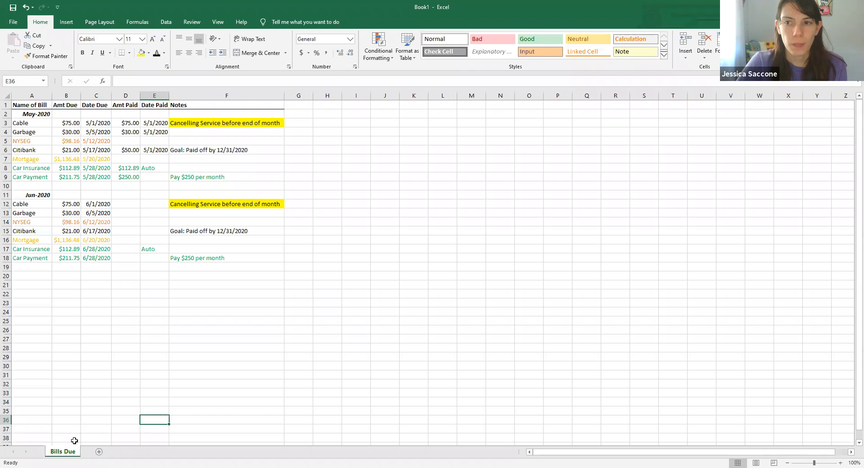
- Add a new worksheet and enter the bold title Savings Account in A1
{"action": "left_click", "coordinate": [99, 452]}
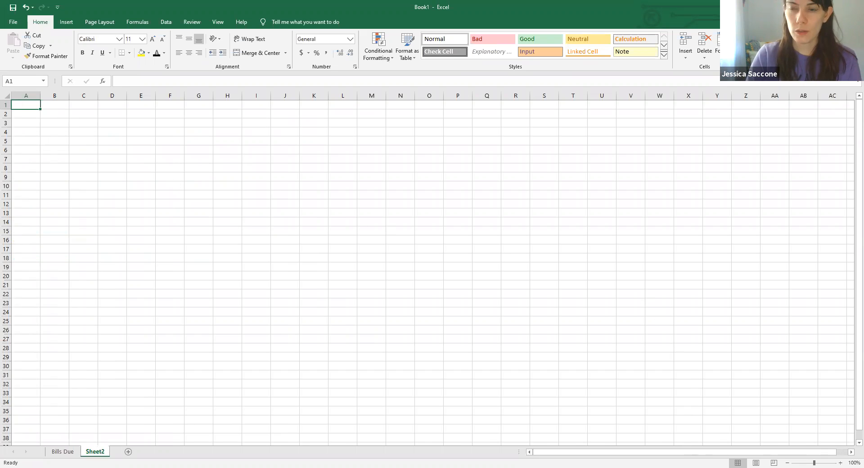
{"action": "type", "text": "S"}
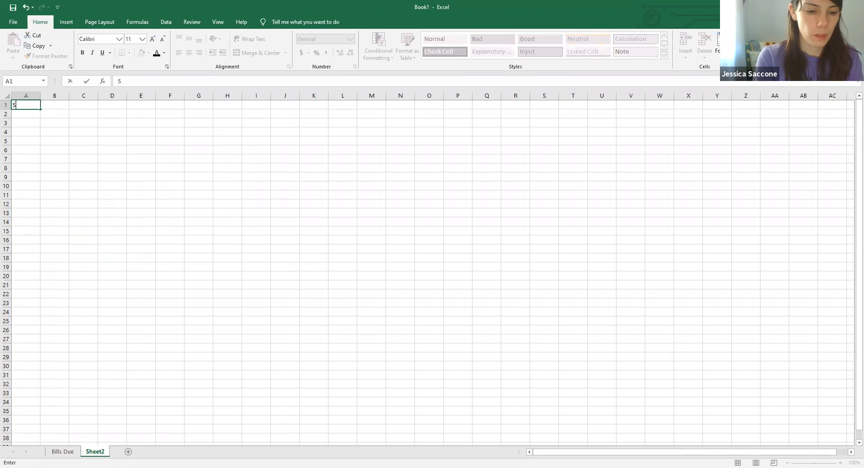
{"action": "type", "text": "avings Account"}
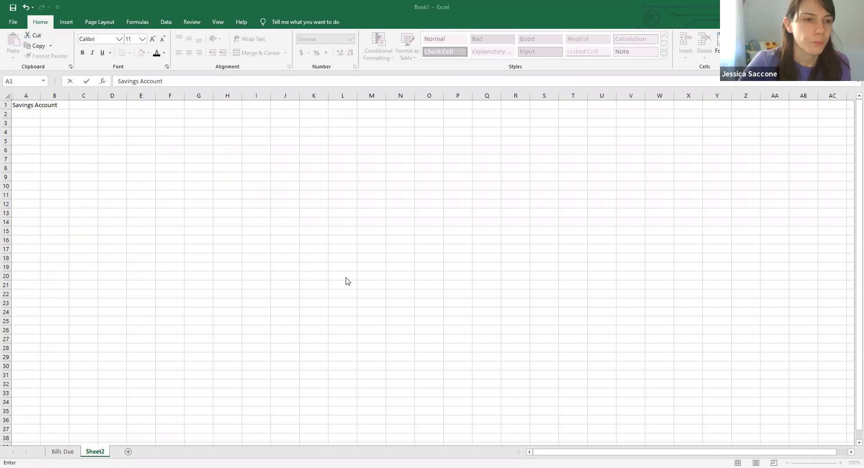
{"action": "left_click", "coordinate": [31, 113]}
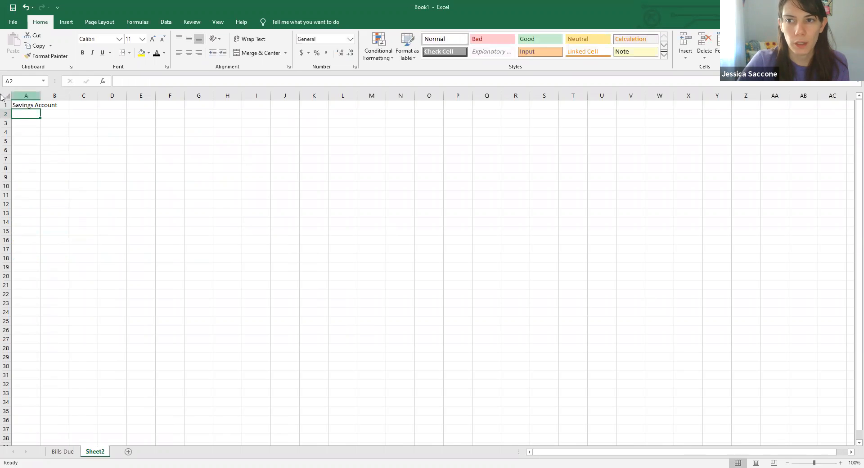
{"action": "left_click", "coordinate": [21, 103]}
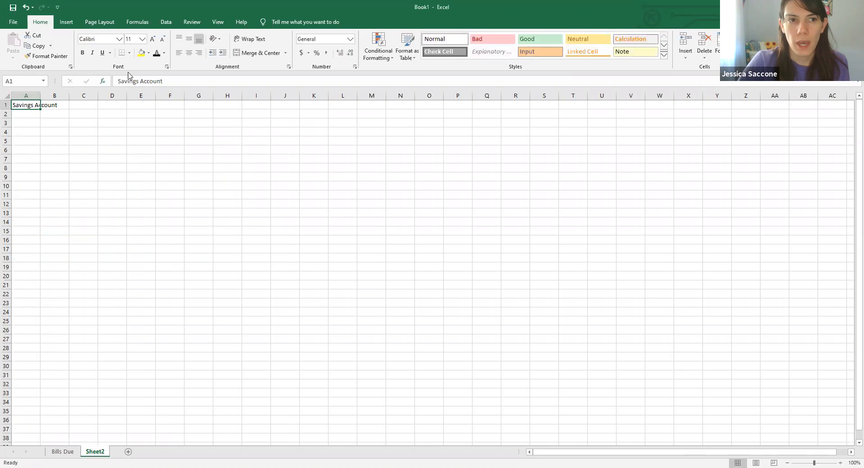
{"action": "left_click", "coordinate": [82, 53]}
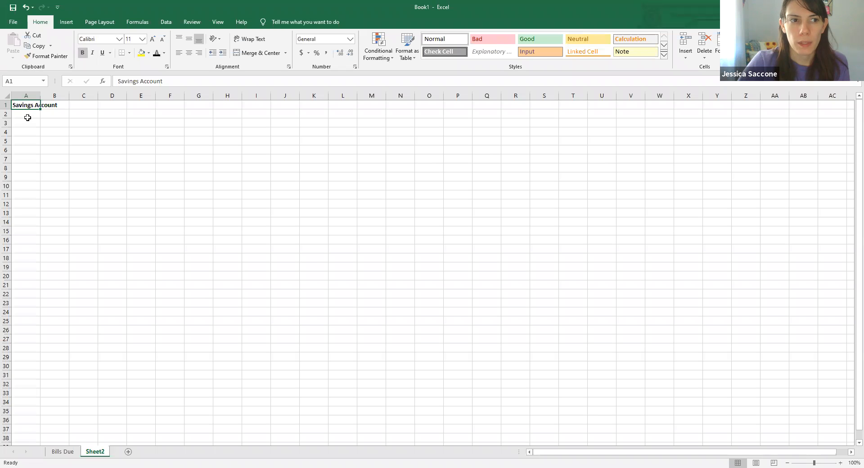
- Enter the column headers Date, Amount and Total in A3, B3 and C3
{"action": "left_click", "coordinate": [22, 121]}
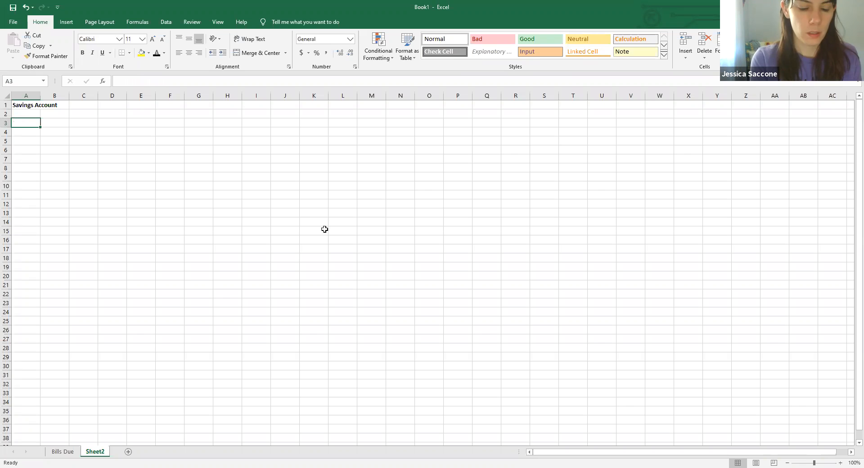
{"action": "type", "text": "Date"}
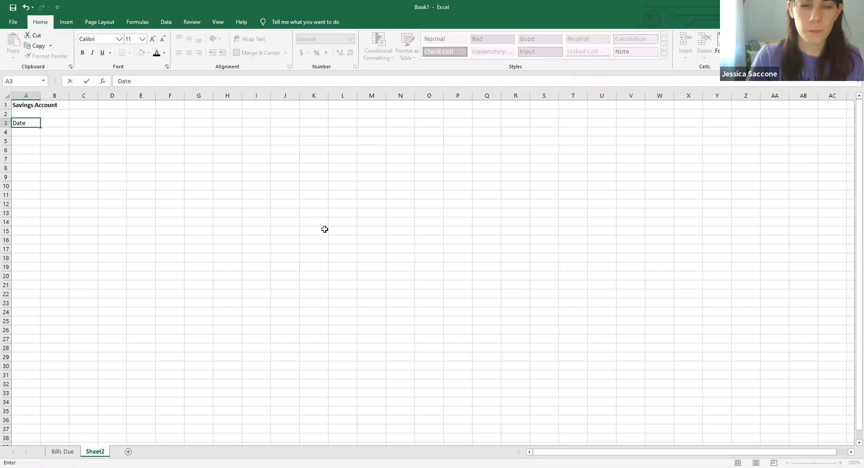
{"action": "key", "text": "Tab"}
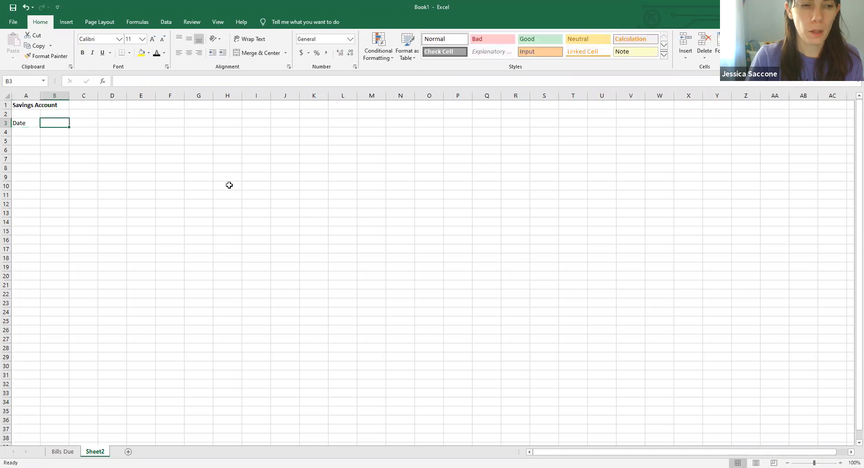
{"action": "type", "text": "Amount"}
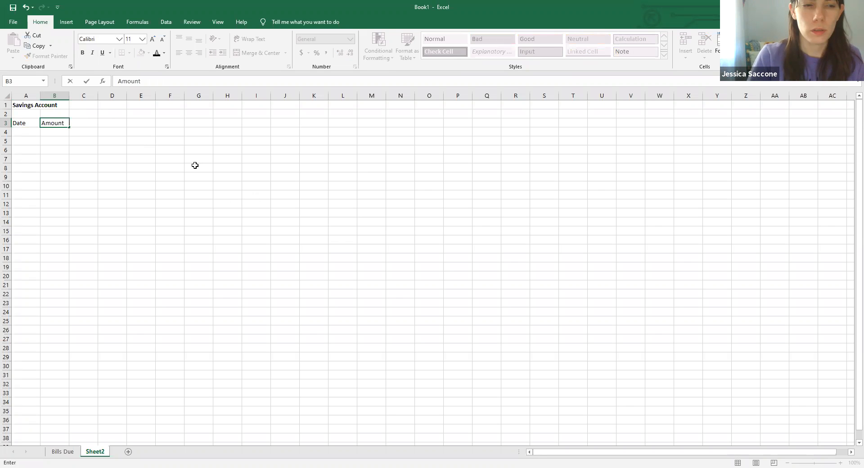
{"action": "left_click", "coordinate": [92, 120]}
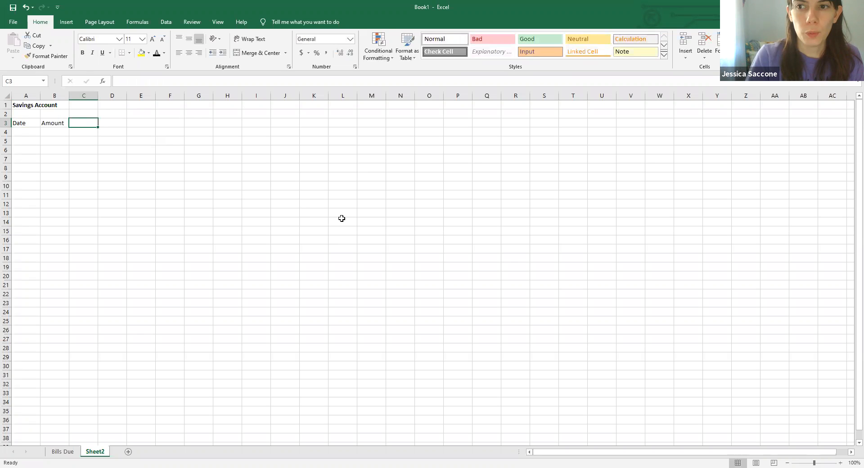
{"action": "type", "text": "T"}
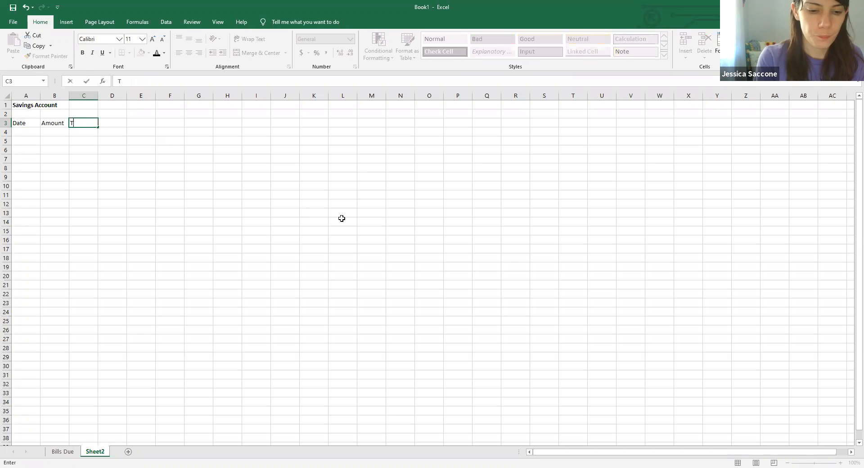
{"action": "type", "text": "otal"}
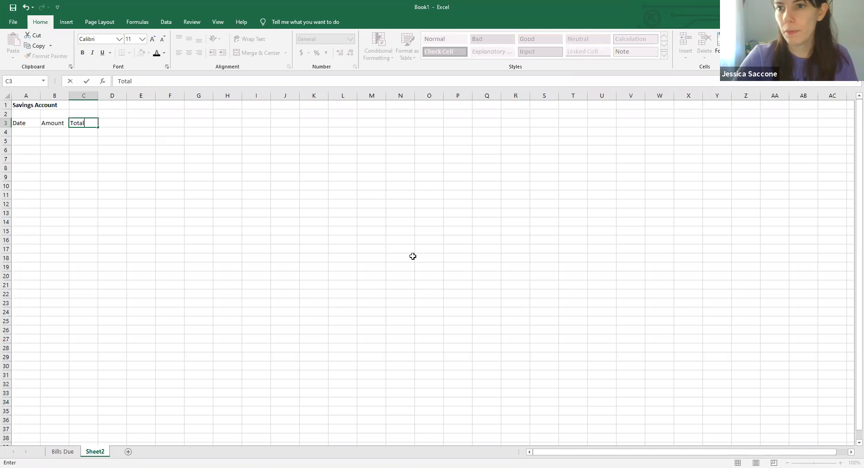
{"action": "left_click", "coordinate": [409, 255]}
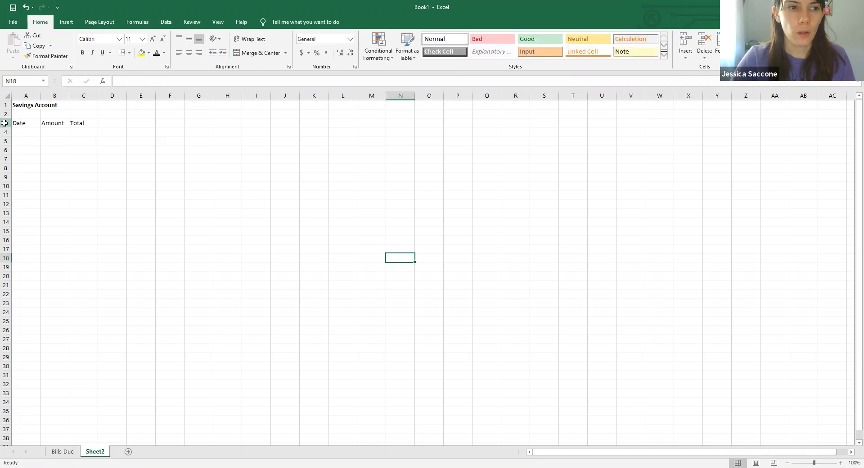
- Make the whole header row 3 bold and give it a bottom border
{"action": "left_click", "coordinate": [5, 122]}
{"action": "left_click", "coordinate": [86, 53]}
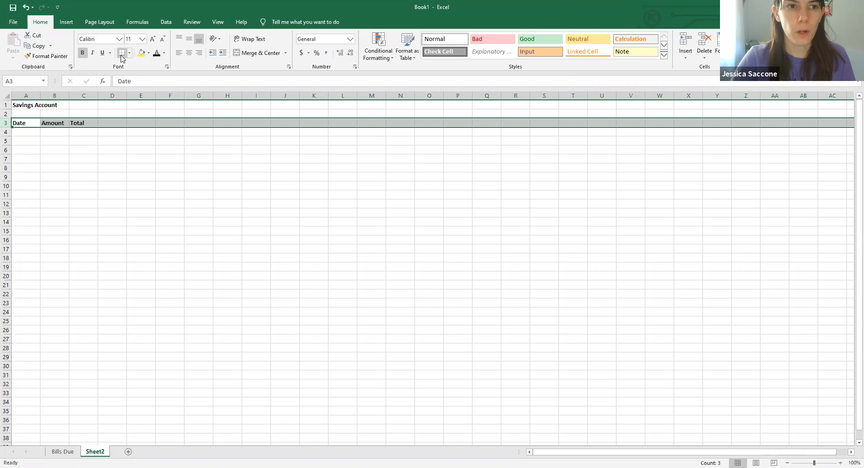
- Enter the weekly dates 5/1/2020, 5/8/2020 and 5/15/2020 in A4, A5 and A6
{"action": "left_click", "coordinate": [26, 136]}
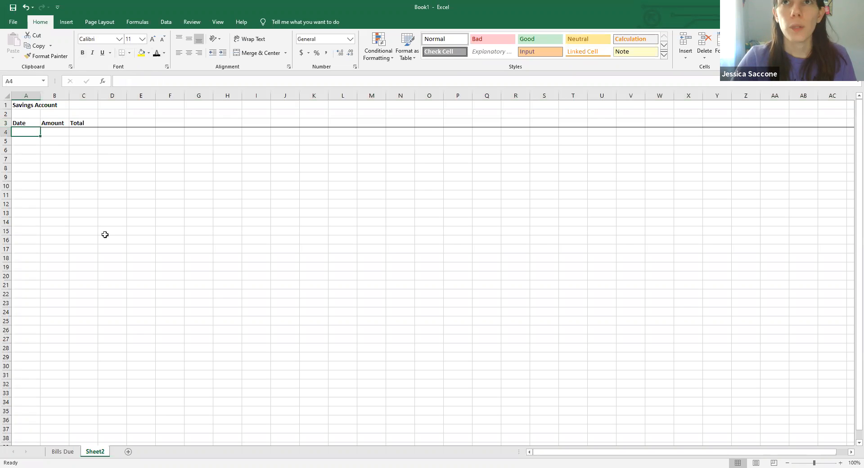
{"action": "type", "text": "5/1/2020"}
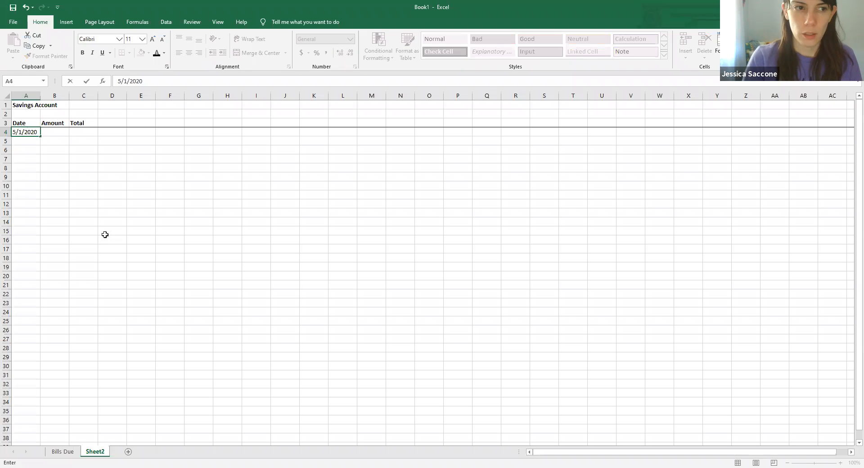
{"action": "key", "text": "Return"}
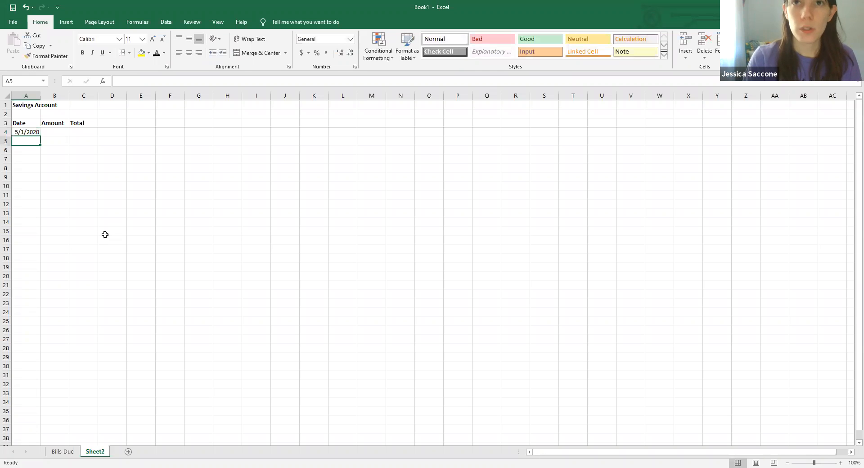
{"action": "type", "text": "5/8/"}
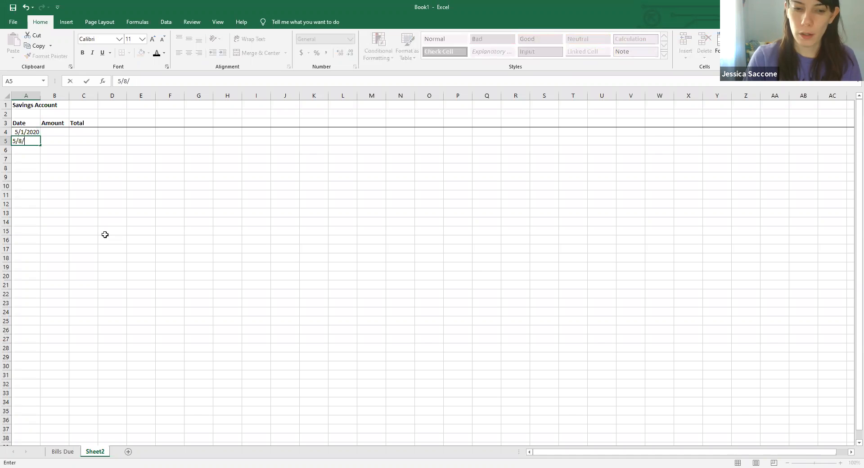
{"action": "type", "text": "200020"}
{"action": "key", "text": "Return"}
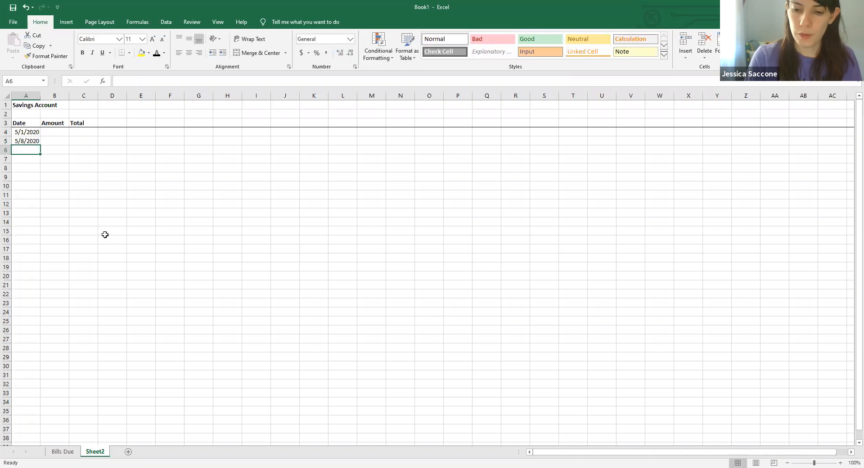
{"action": "type", "text": "5/15/2020"}
{"action": "key", "text": "Return"}
- Continue the weekly dates with 5/22/2020, 5/29/2020 and 6/5/2020 in A7, A8 and A9
{"action": "type", "text": "5/"}
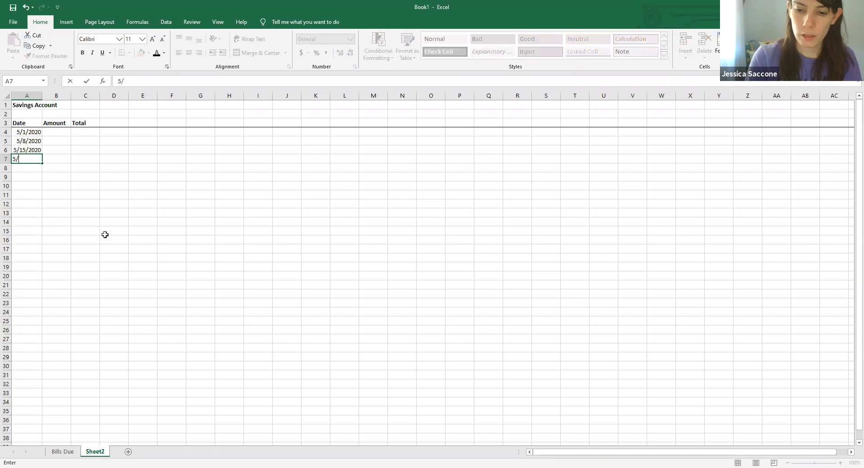
{"action": "type", "text": "22/2020"}
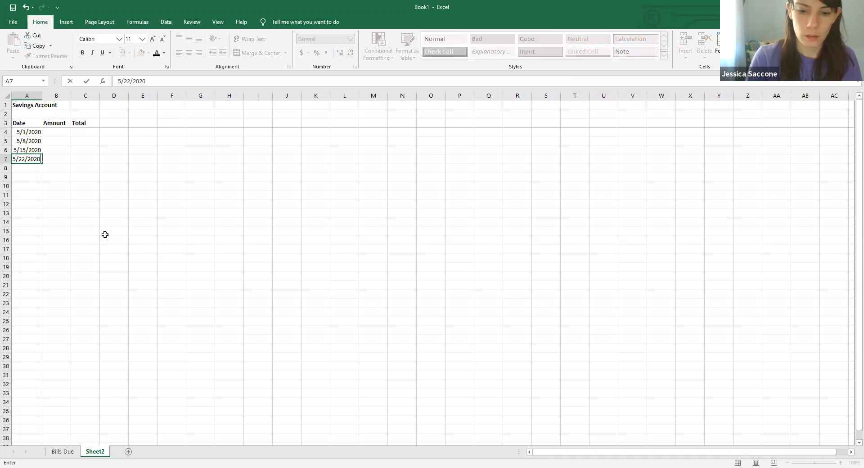
{"action": "key", "text": "Return"}
{"action": "type", "text": "2"}
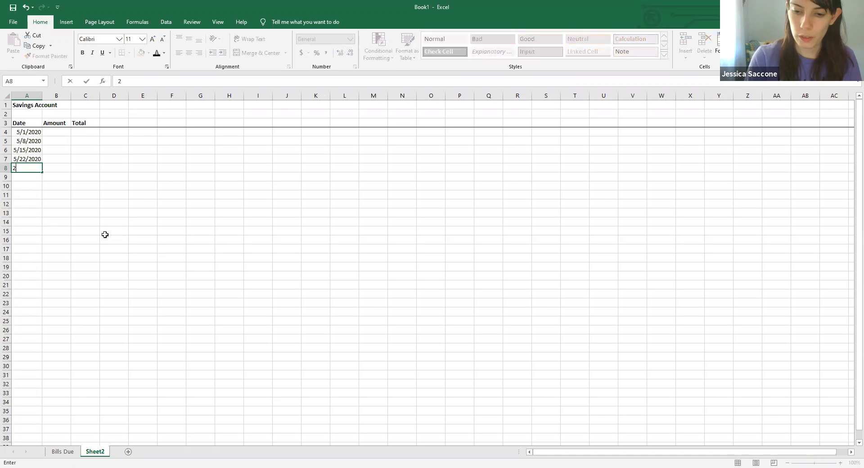
{"action": "type", "text": "5/29/2020"}
{"action": "key", "text": "Return"}
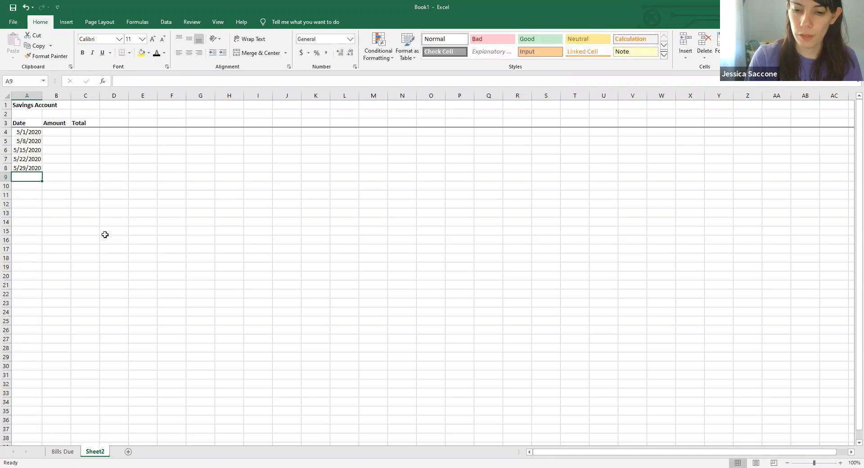
{"action": "type", "text": "6/5/2020"}
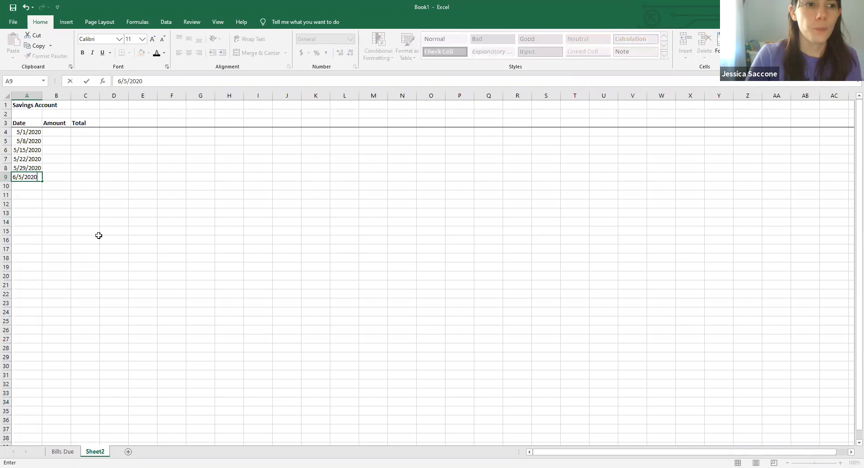
{"action": "left_click", "coordinate": [144, 196]}
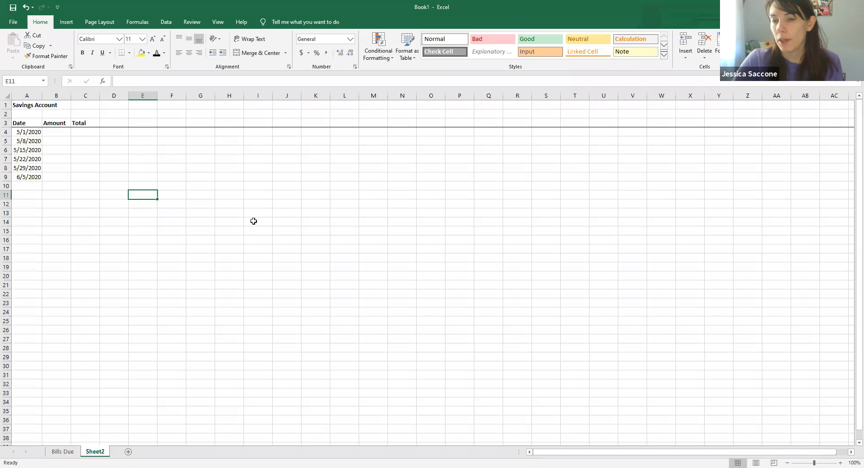
- Enter the deposit amounts 25.00, 50.00 and 25.00 in B4, B5 and B6
{"action": "left_click", "coordinate": [57, 134]}
{"action": "type", "text": "25"}
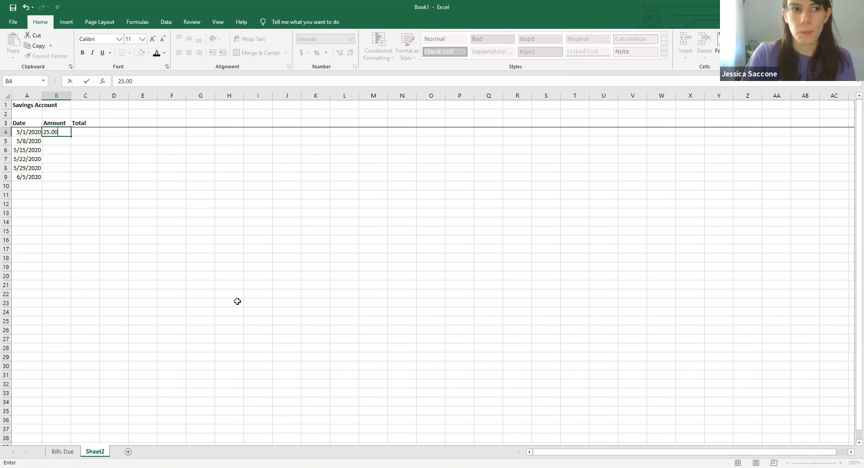
{"action": "type", "text": ".00"}
{"action": "key", "text": "Return"}
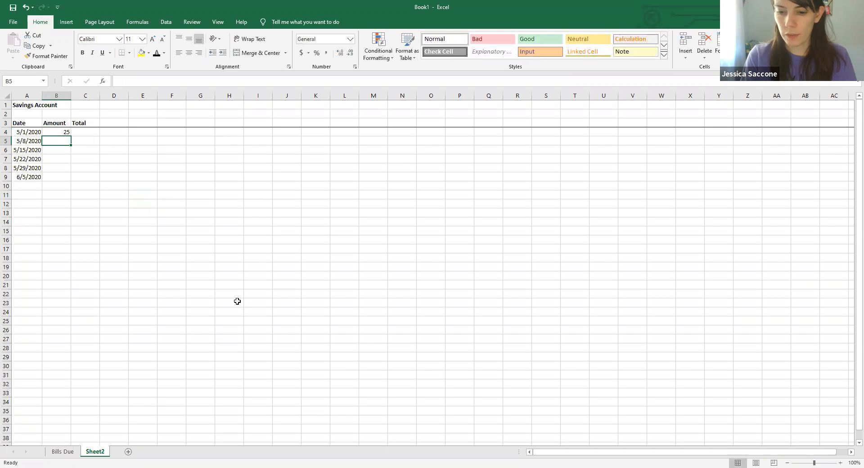
{"action": "type", "text": "50"}
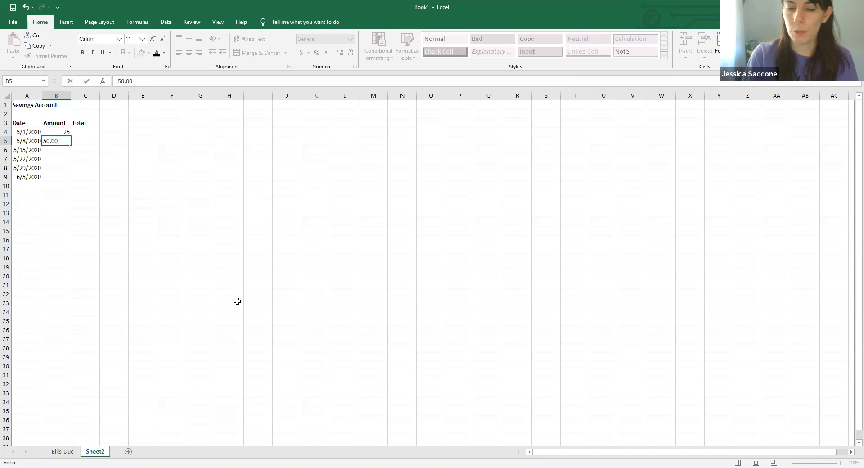
{"action": "key", "text": "Return"}
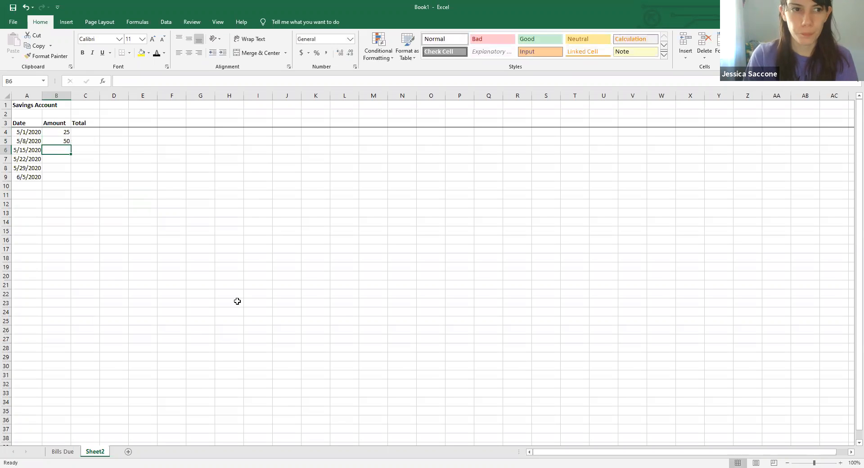
{"action": "type", "text": "25.0"}
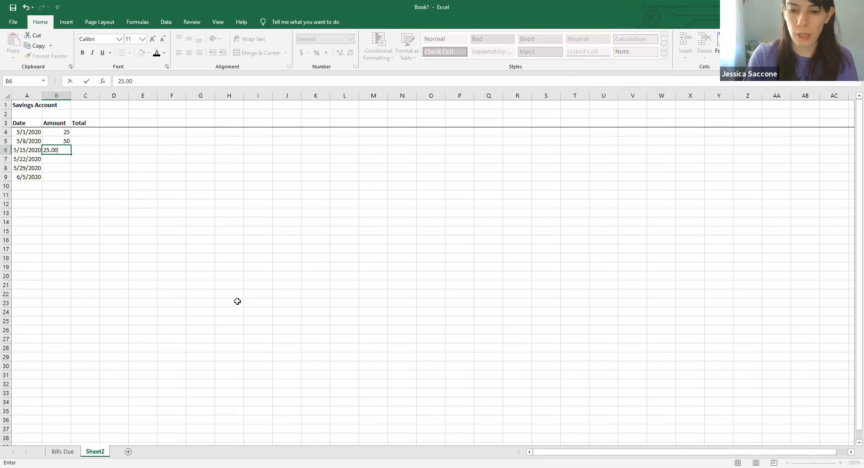
{"action": "key", "text": "Return"}
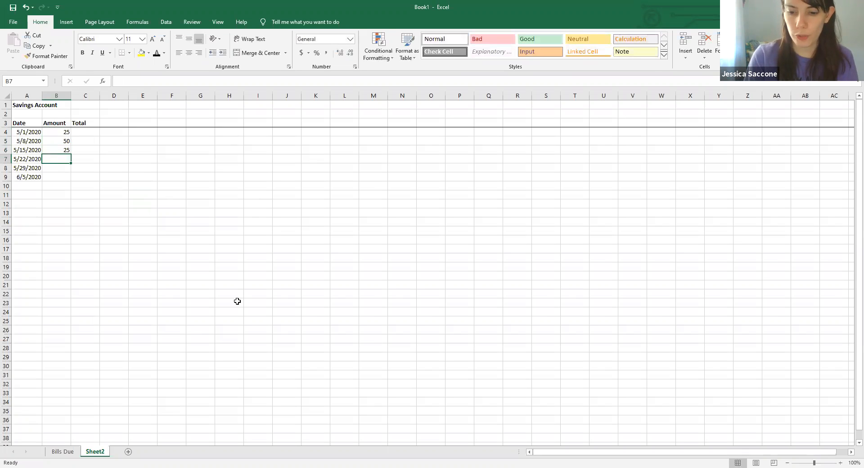
- Continue the deposit amounts with 50.00, 25.00 and 50.00 in B7, B8 and B9
{"action": "type", "text": "50.00"}
{"action": "key", "text": "Return"}
{"action": "type", "text": "25.00"}
{"action": "key", "text": "Return"}
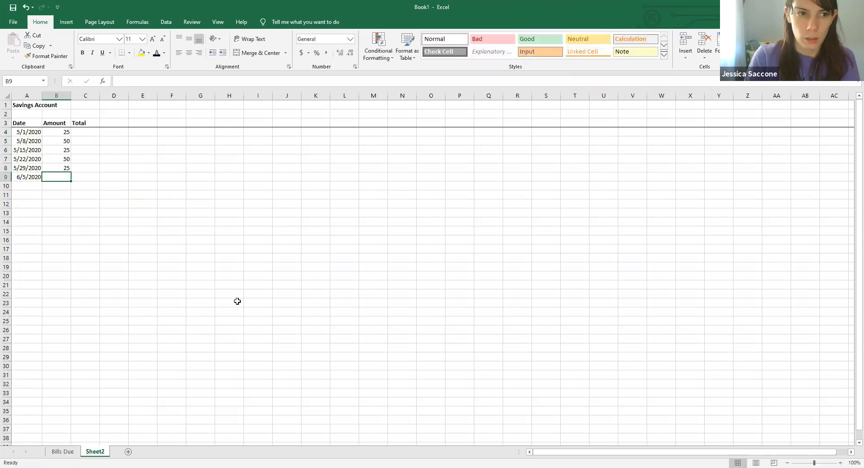
{"action": "type", "text": "50.00"}
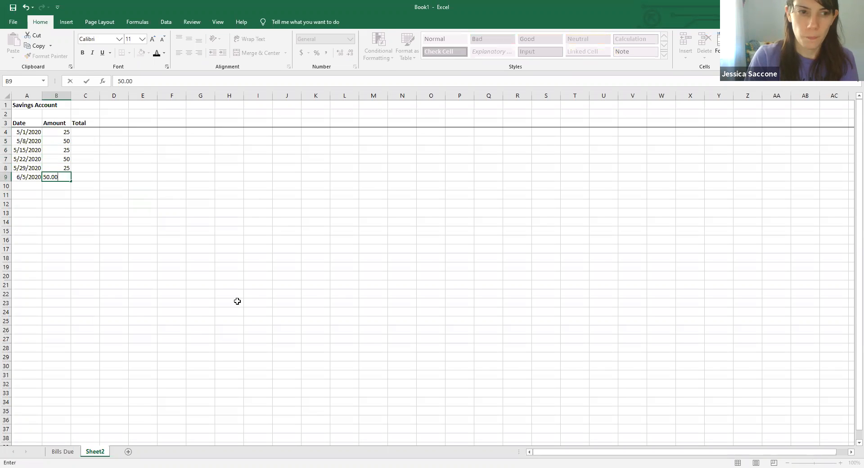
{"action": "key", "text": "Return"}
- Format the amounts in B4:B9 as Currency with two decimal places and the $ symbol
{"action": "left_click_drag", "start_coordinate": [55, 135], "coordinate": [55, 171]}
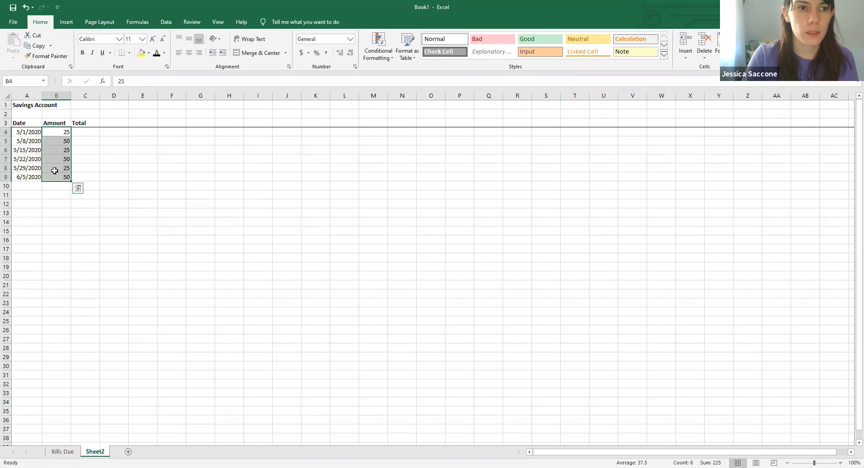
{"action": "right_click", "coordinate": [54, 170]}
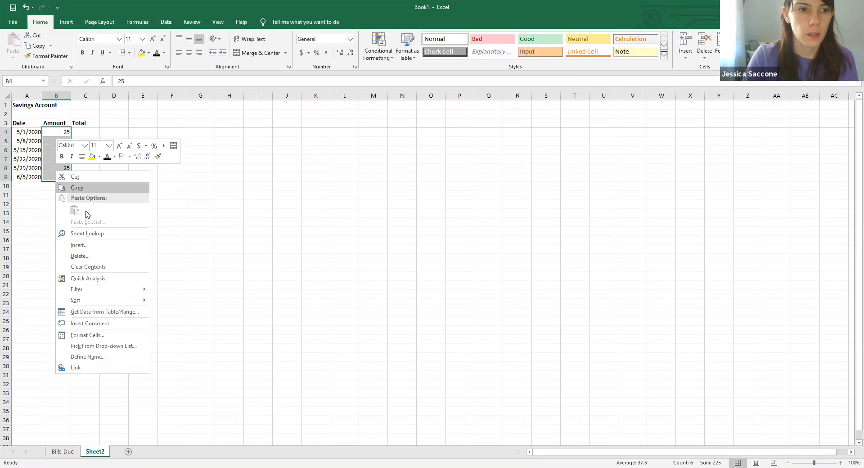
{"action": "left_click", "coordinate": [89, 335]}
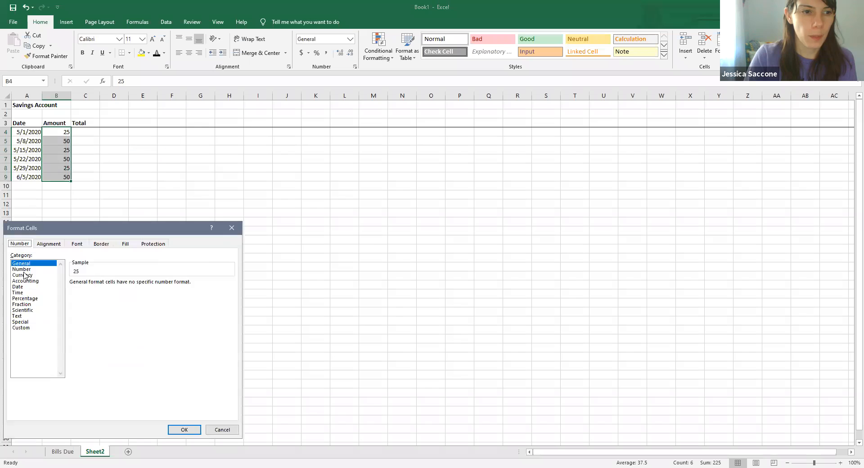
{"action": "left_click", "coordinate": [22, 275]}
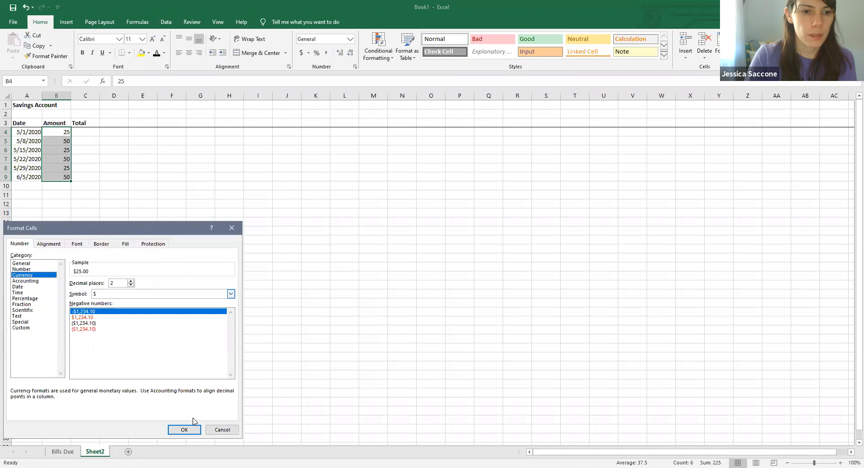
{"action": "left_click", "coordinate": [187, 430]}
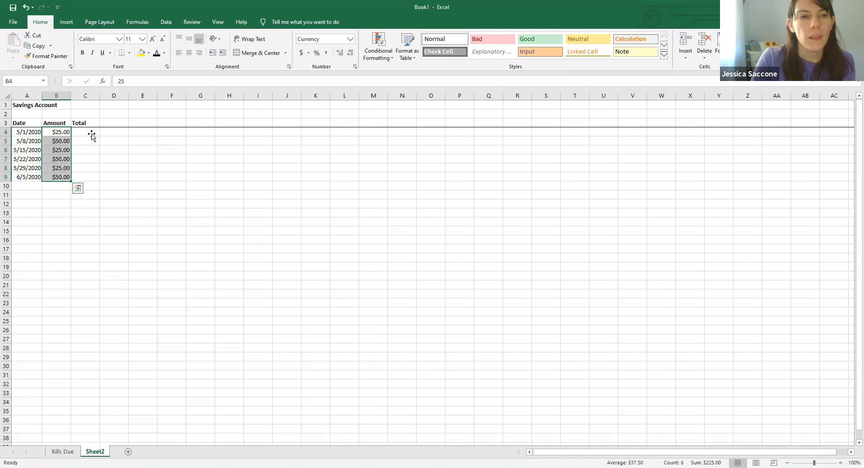
- Enter the starting balance 200.00 in C1 and the first running total 225.00 in C4
{"action": "left_click", "coordinate": [91, 134]}
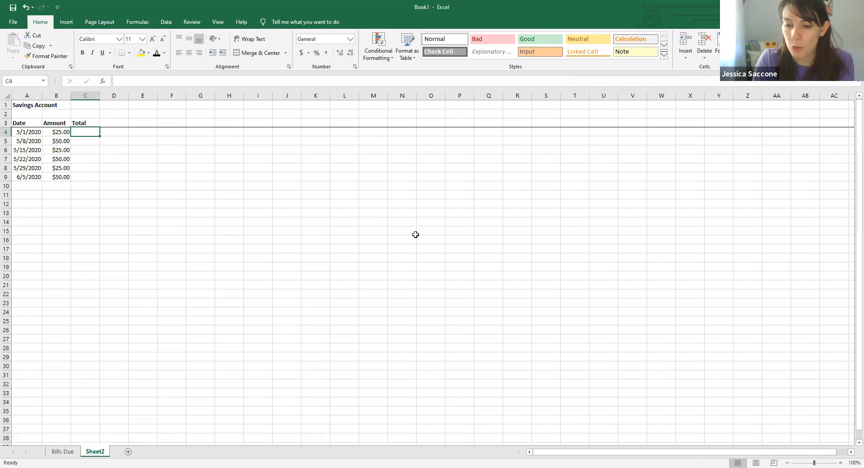
{"action": "type", "text": "2"}
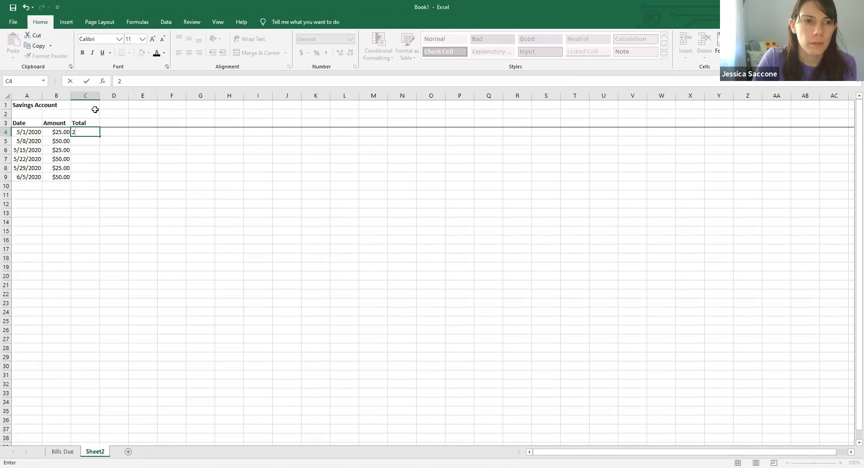
{"action": "left_click", "coordinate": [93, 104]}
{"action": "type", "text": "200.00"}
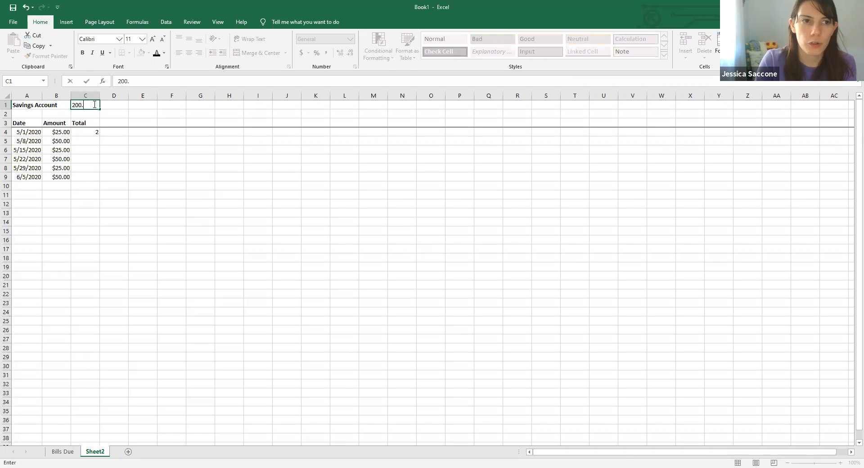
{"action": "left_click", "coordinate": [79, 133]}
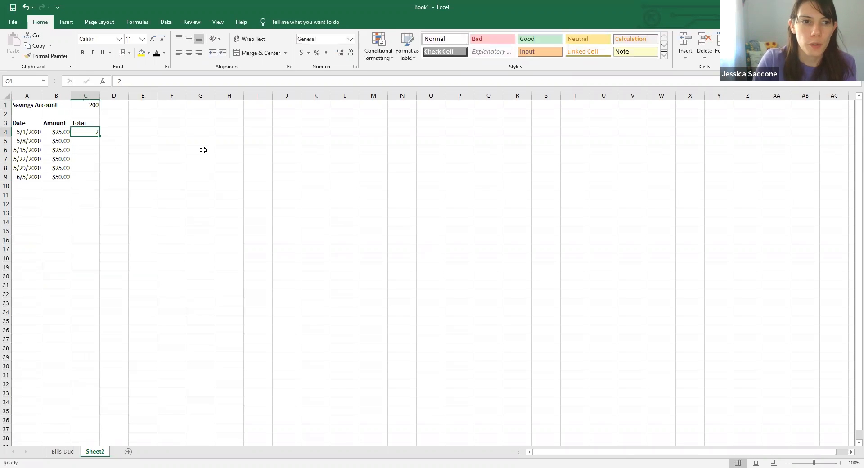
{"action": "type", "text": "225.00"}
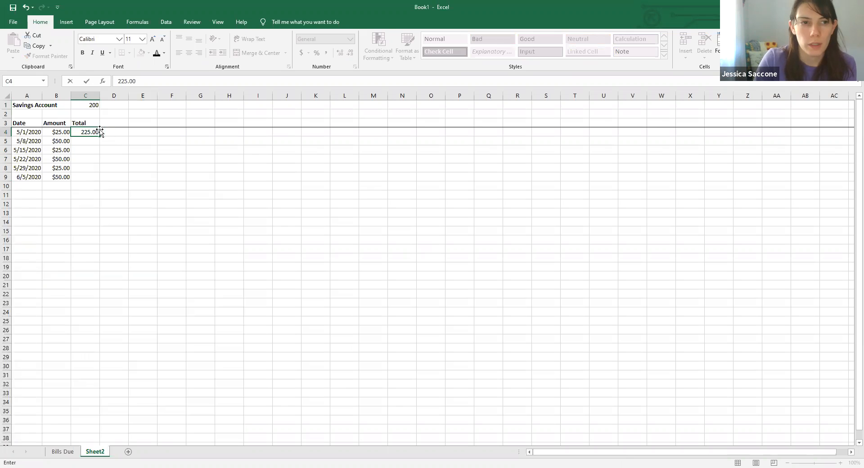
- Enter the running totals 275.00 in C5 and 300.00 in C6
{"action": "left_click", "coordinate": [90, 141]}
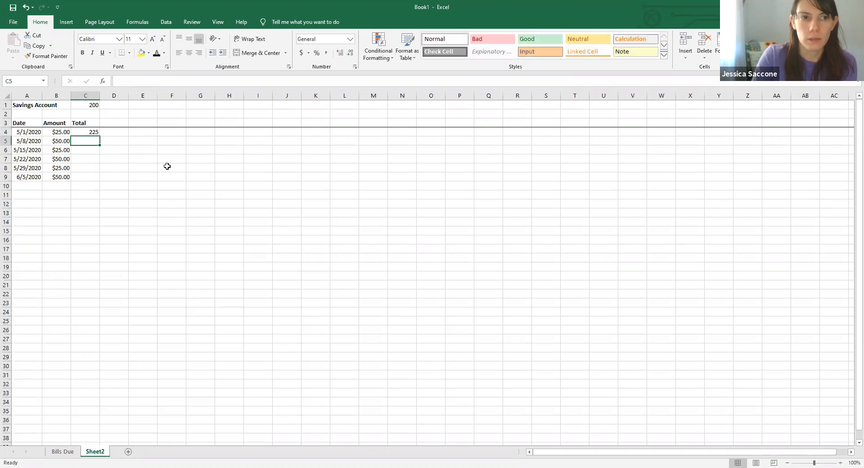
{"action": "type", "text": "2"}
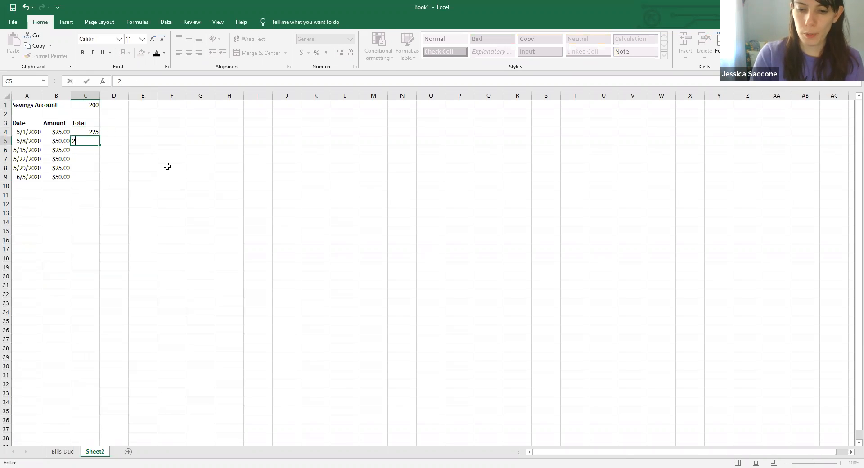
{"action": "type", "text": "75.00"}
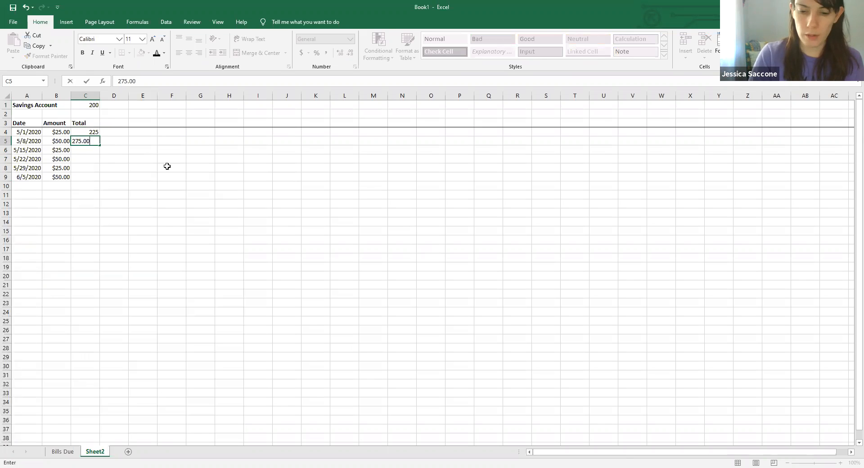
{"action": "key", "text": "Return"}
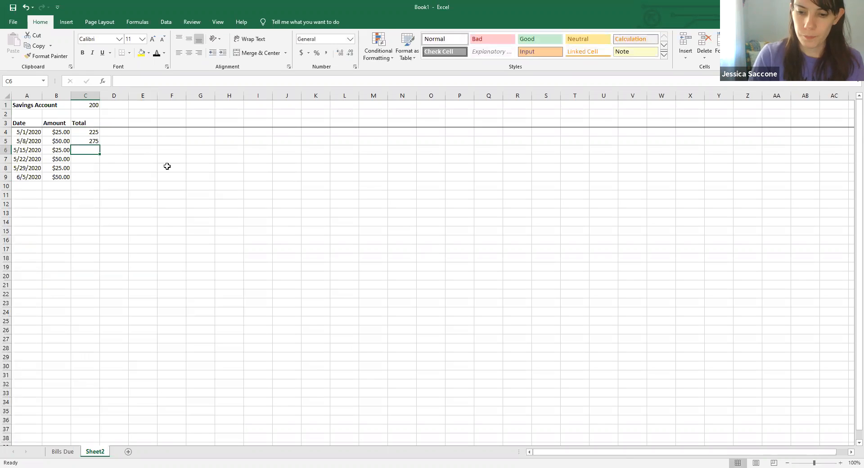
{"action": "type", "text": "300.00"}
{"action": "key", "text": "Return"}
{"action": "key", "text": "Tab"}
{"action": "type", "text": "35"}
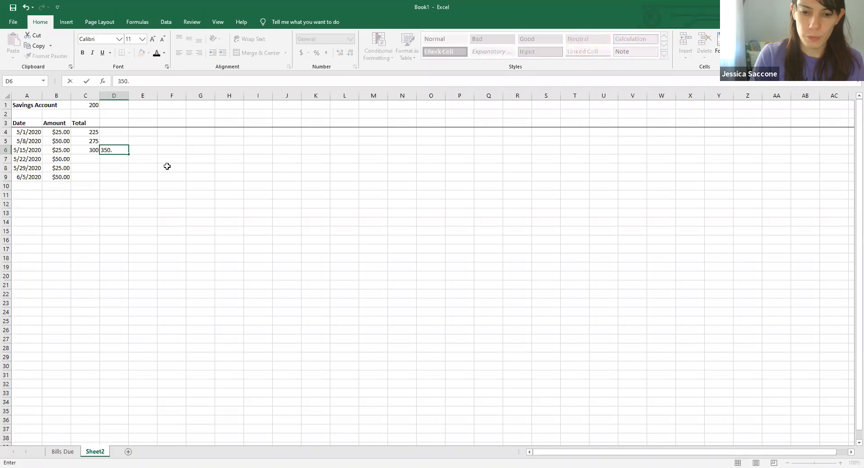
{"action": "key", "text": "BackSpace"}
{"action": "key", "text": "BackSpace"}
{"action": "key", "text": "Return"}
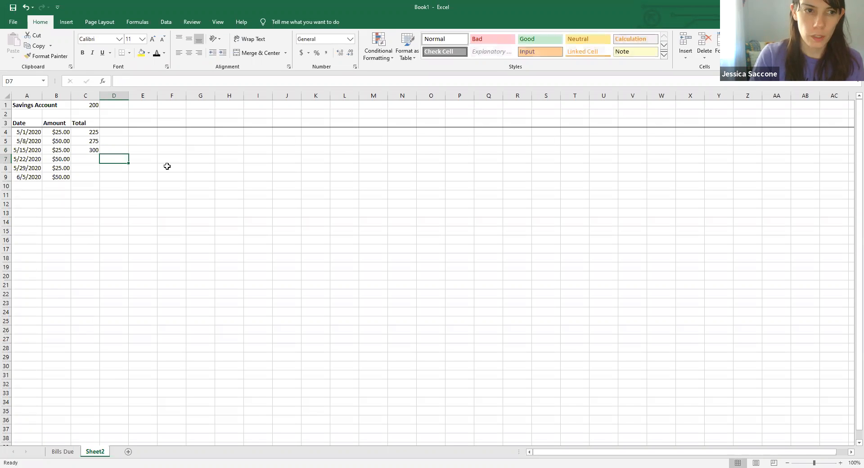
- Enter the remaining running totals 350.00, 375.00 and 425.00 in C7, C8 and C9
{"action": "key", "text": "Left"}
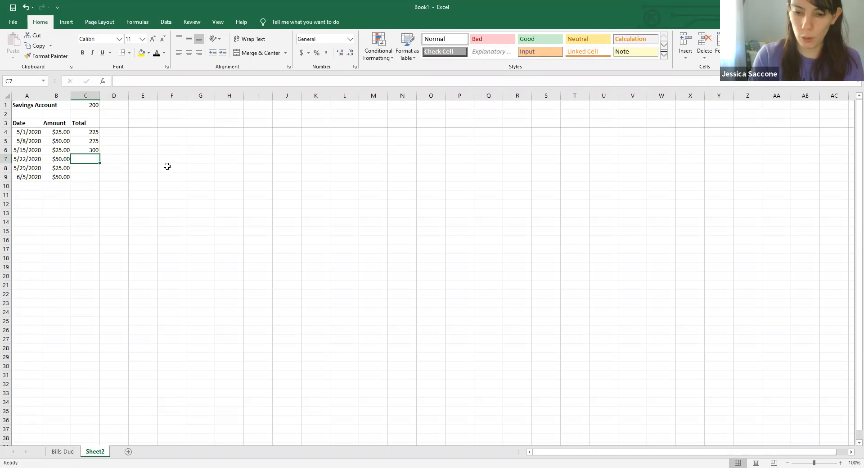
{"action": "type", "text": "350.00"}
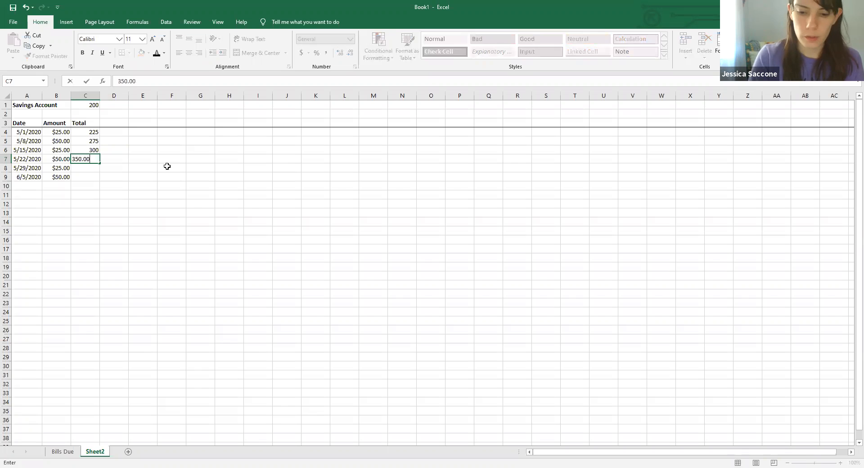
{"action": "key", "text": "Return"}
{"action": "type", "text": "375.00"}
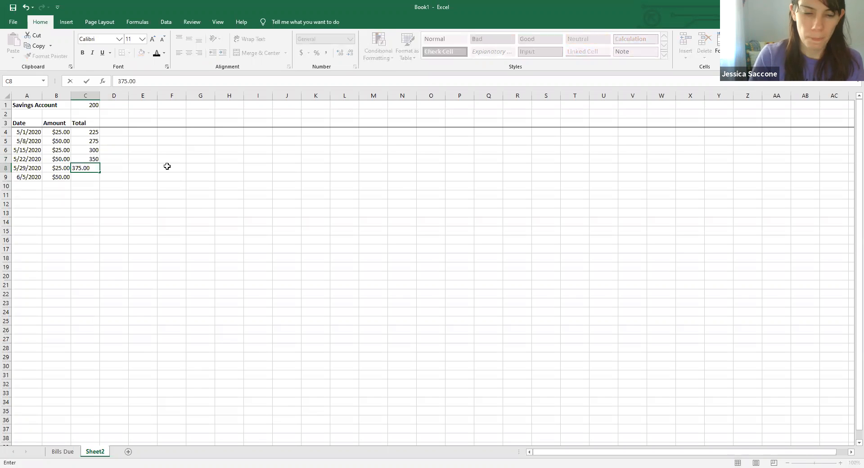
{"action": "key", "text": "Return"}
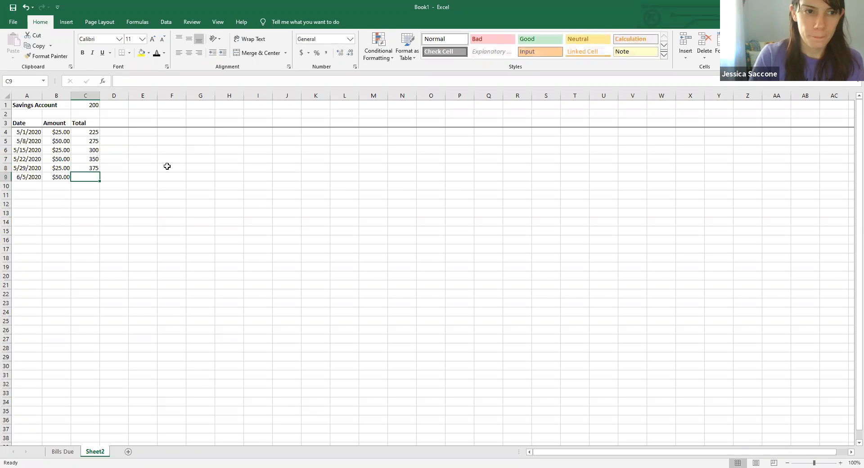
{"action": "type", "text": "425.00"}
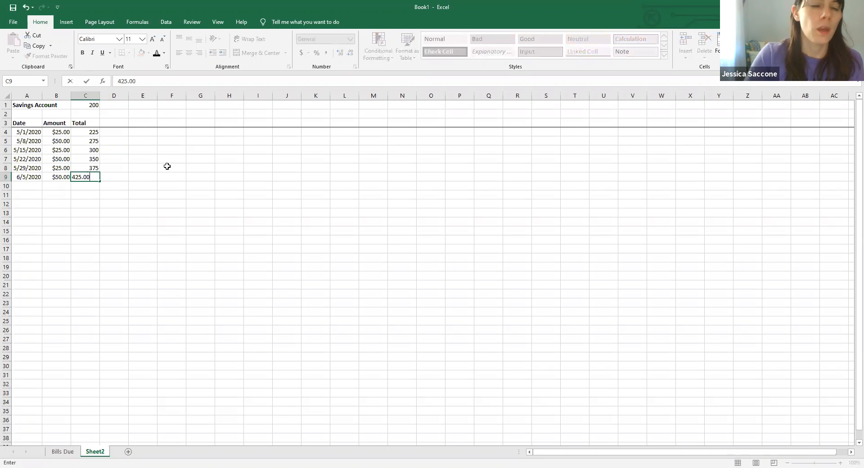
{"action": "left_click", "coordinate": [174, 173]}
- Format the totals in C4:C9 as Currency with two decimal places and the $ symbol
{"action": "left_click_drag", "start_coordinate": [79, 131], "coordinate": [85, 175]}
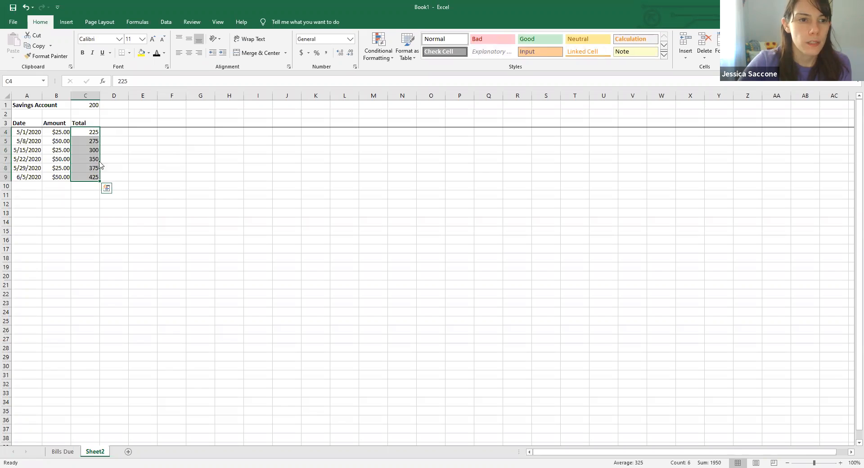
{"action": "right_click", "coordinate": [87, 169]}
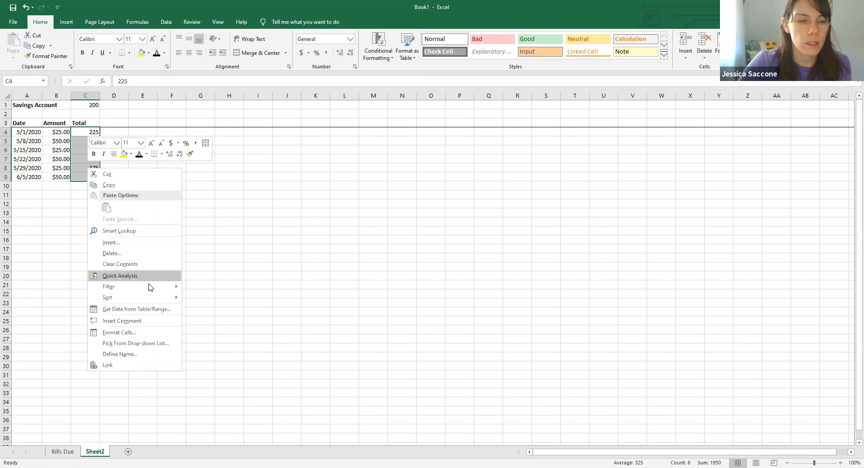
{"action": "left_click", "coordinate": [138, 334]}
{"action": "left_click", "coordinate": [45, 269]}
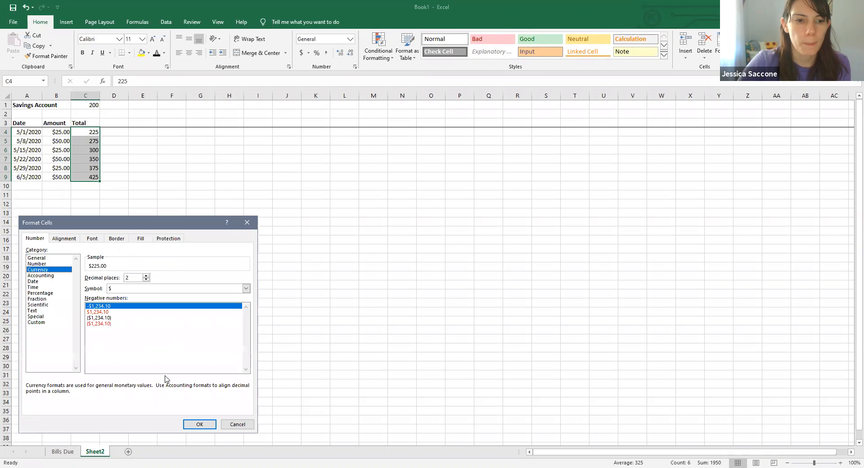
{"action": "left_click", "coordinate": [196, 425]}
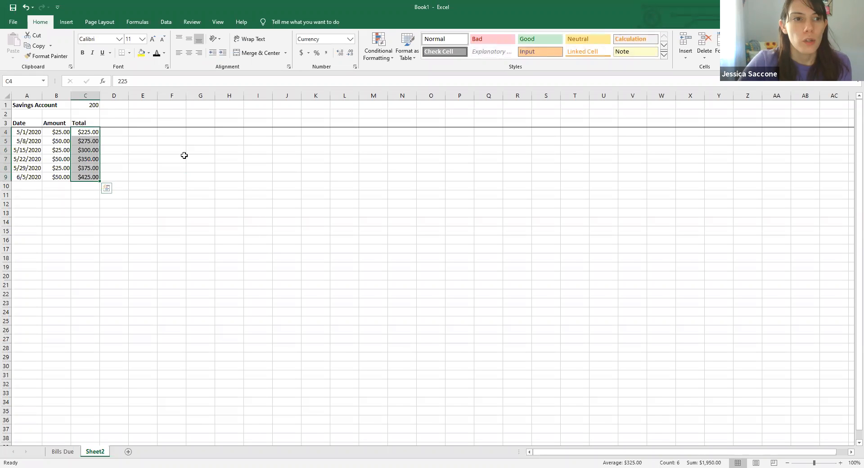
{"action": "left_click", "coordinate": [179, 157]}
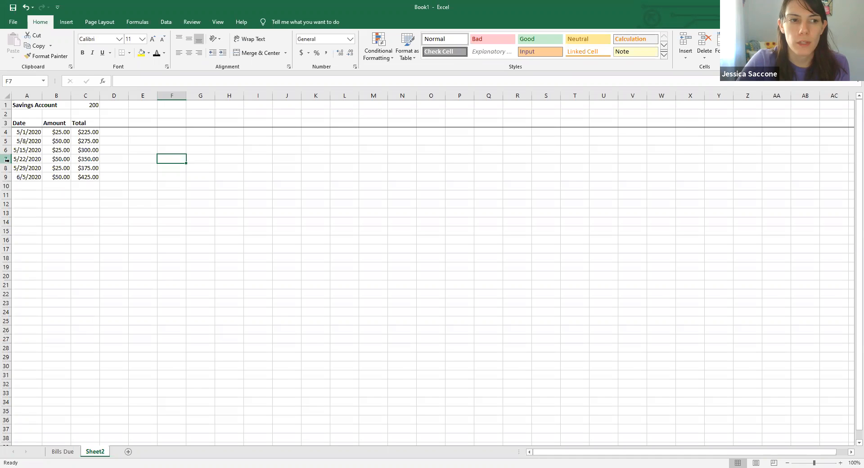
- Color the text of rows 7 to 9 standard Red and return the 5/22/2020 row's text to black
{"action": "left_click_drag", "start_coordinate": [7, 158], "coordinate": [8, 175]}
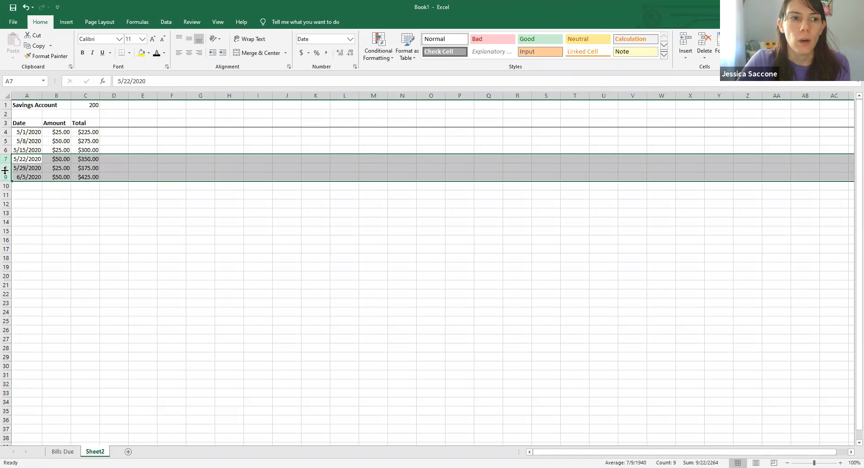
{"action": "left_click", "coordinate": [165, 54]}
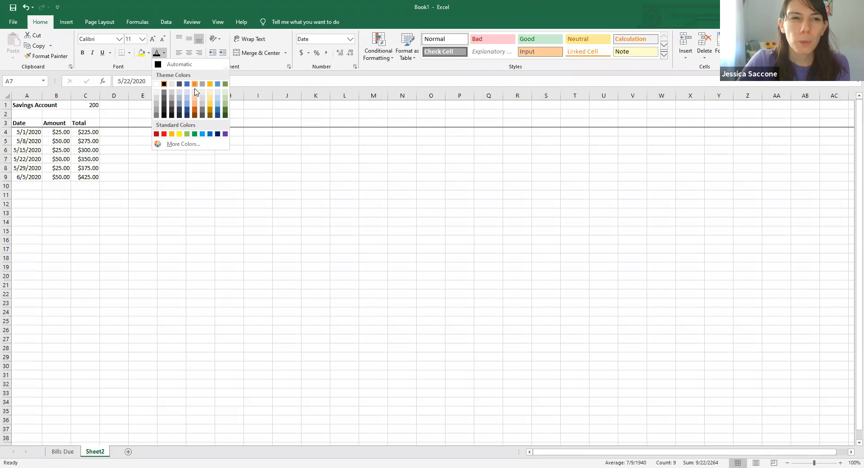
{"action": "left_click", "coordinate": [164, 134]}
{"action": "left_click", "coordinate": [150, 227]}
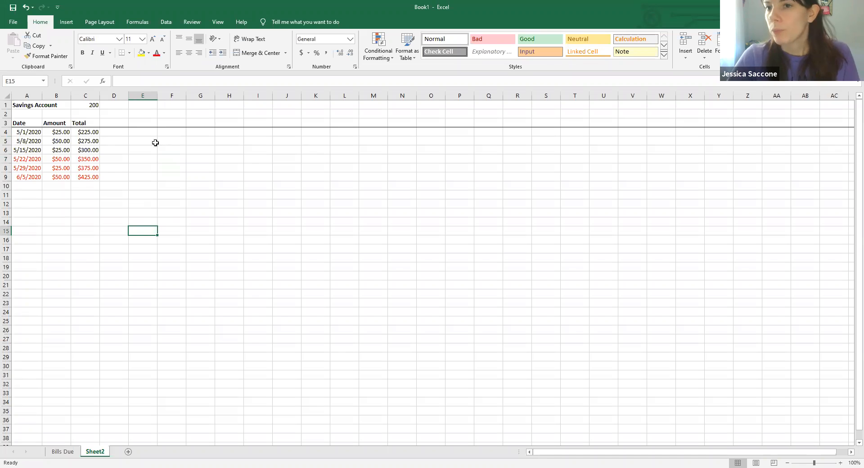
{"action": "left_click", "coordinate": [7, 159]}
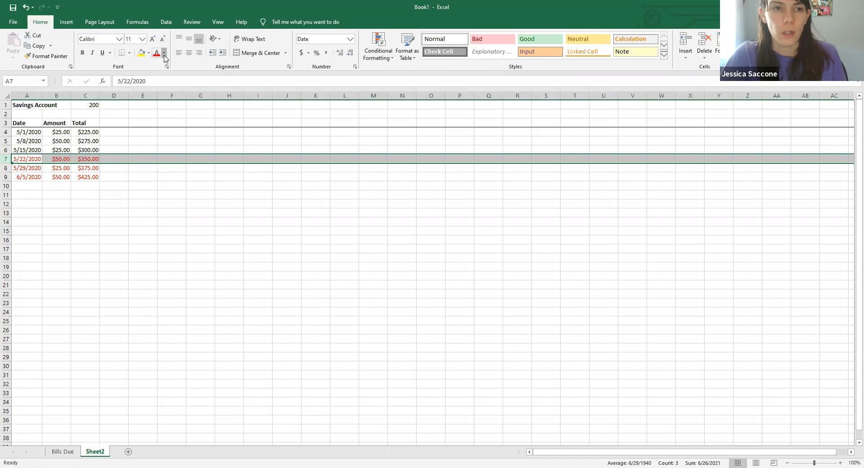
{"action": "left_click", "coordinate": [149, 187]}
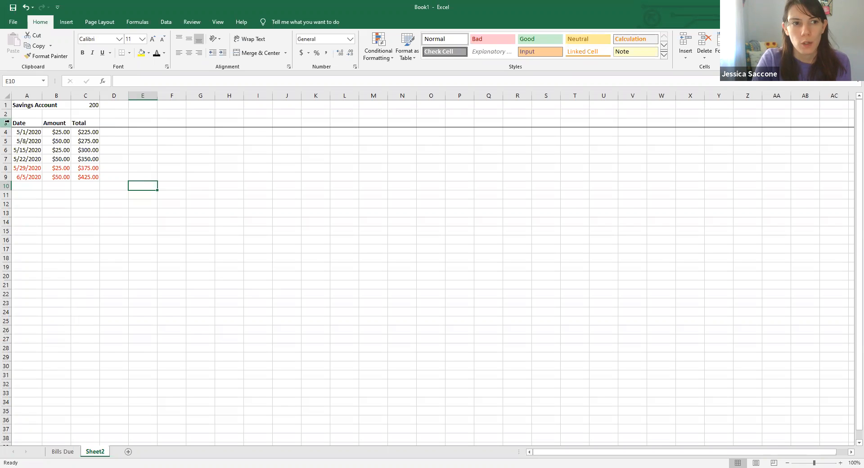
- Remove the border from the entire header row 3 by applying No Border
{"action": "left_click", "coordinate": [5, 123]}
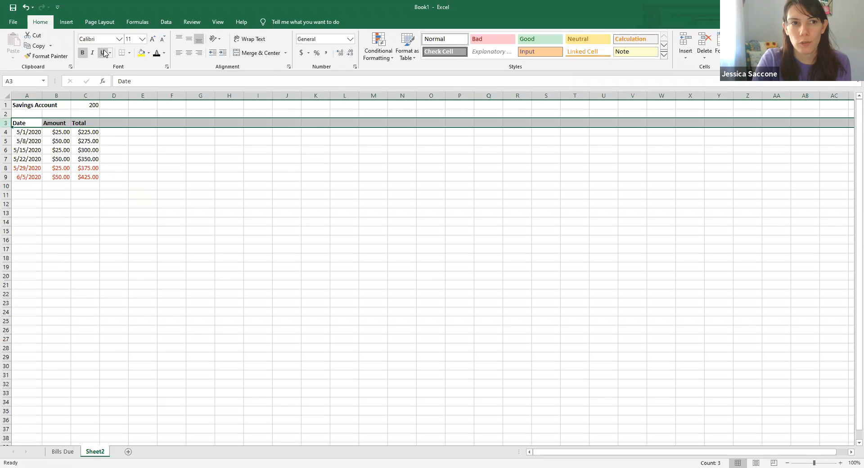
{"action": "left_click", "coordinate": [130, 53]}
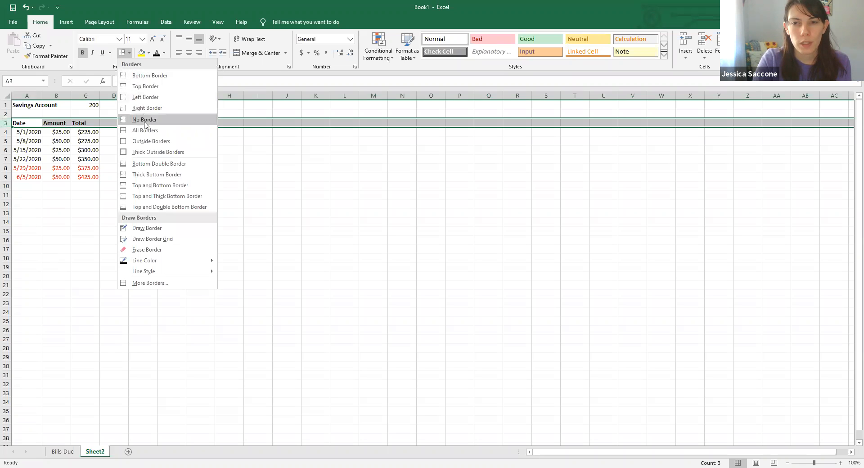
{"action": "left_click", "coordinate": [355, 257]}
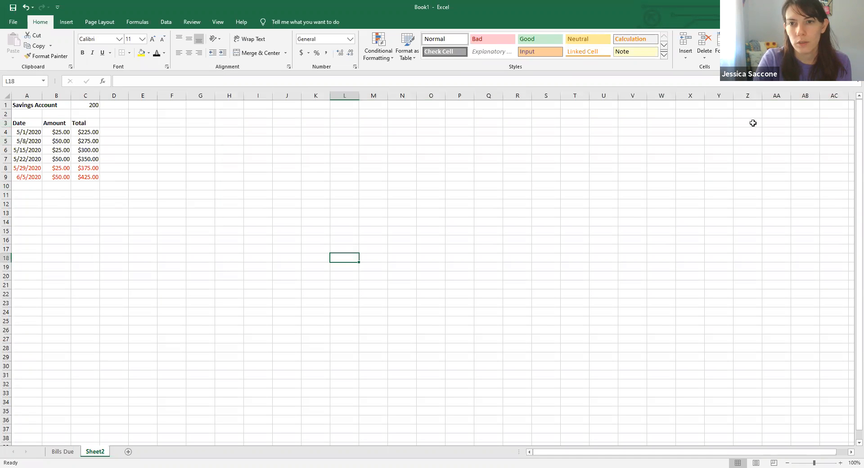
- Apply a Bottom Border to only the Date, Amount and Total headers in A3:C3
{"action": "left_click_drag", "start_coordinate": [20, 123], "coordinate": [84, 124]}
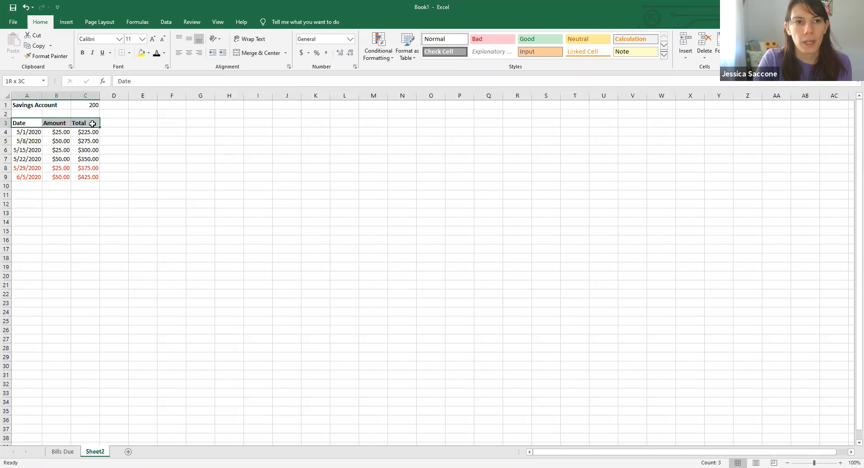
{"action": "left_click", "coordinate": [130, 53]}
{"action": "left_click", "coordinate": [134, 77]}
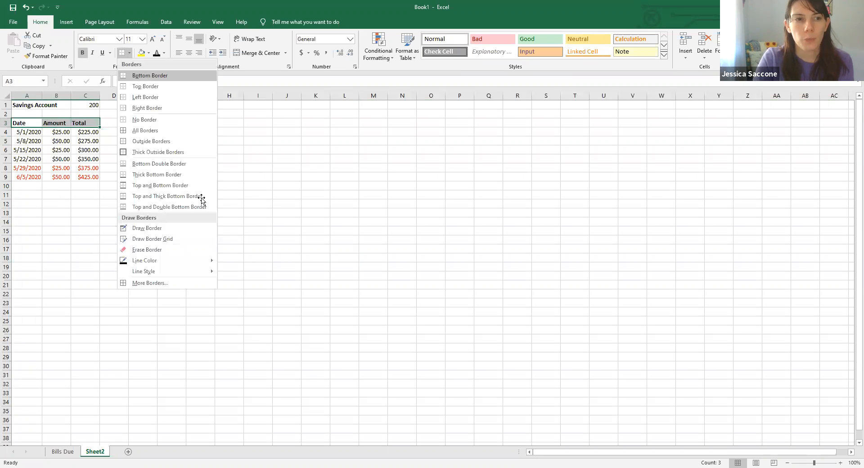
{"action": "left_click", "coordinate": [198, 195]}
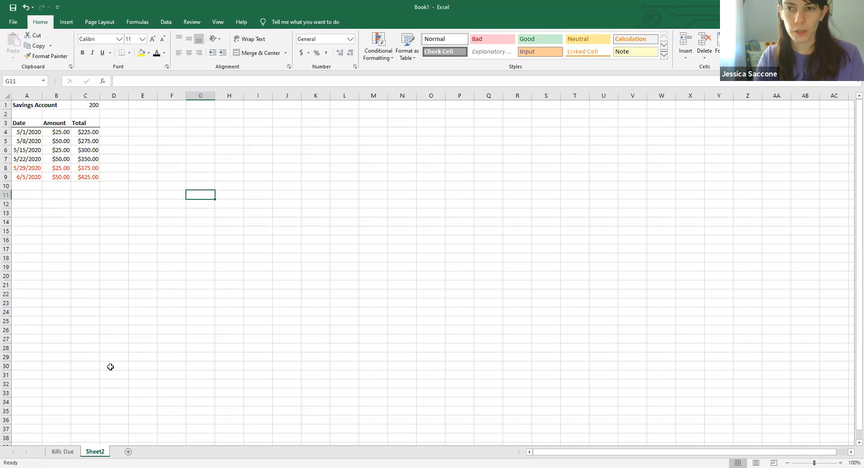
- Rename Sheet2 as Savings and switch to the Bills Due sheet
{"action": "double_click", "coordinate": [95, 452]}
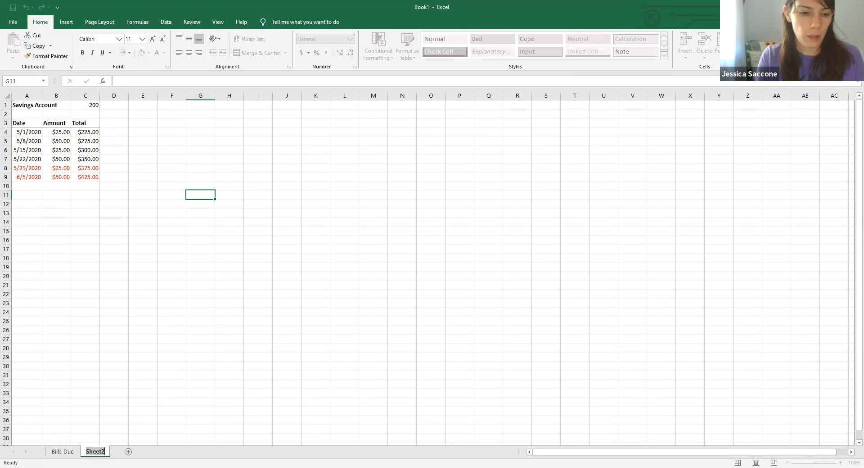
{"action": "type", "text": "Savings"}
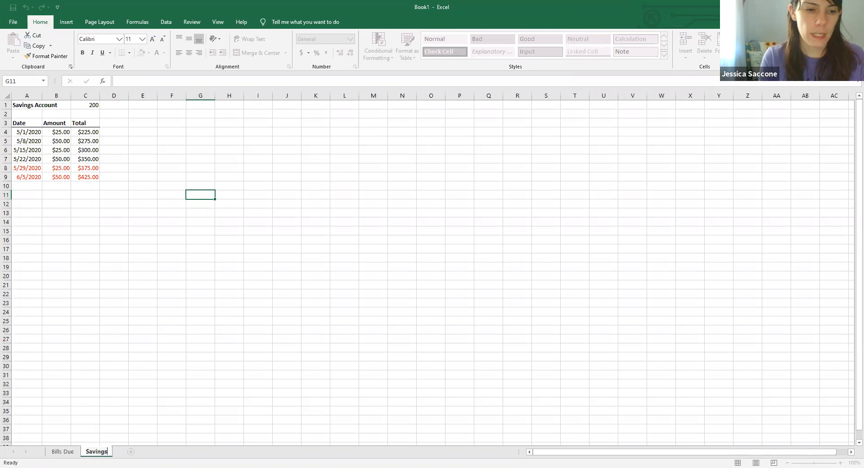
{"action": "left_click", "coordinate": [258, 374]}
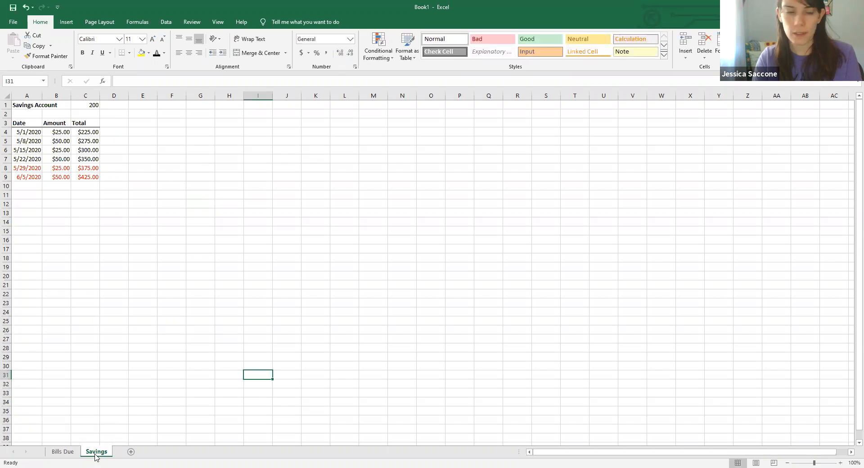
{"action": "left_click", "coordinate": [63, 451]}
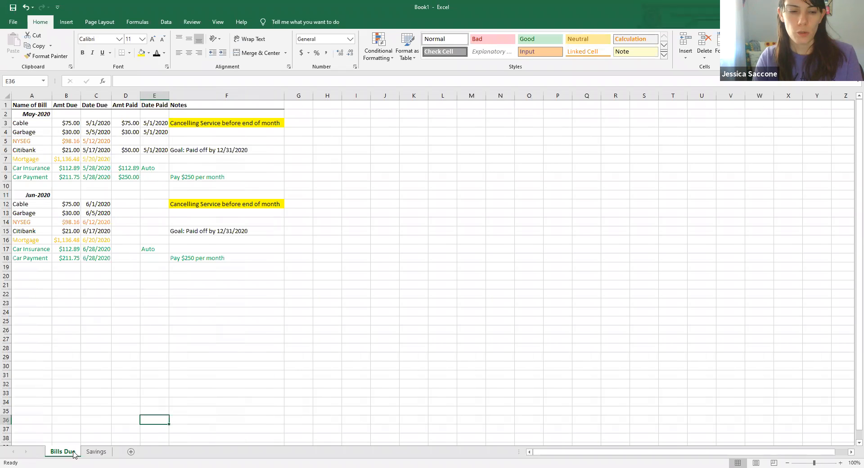
{"action": "left_click", "coordinate": [98, 451]}
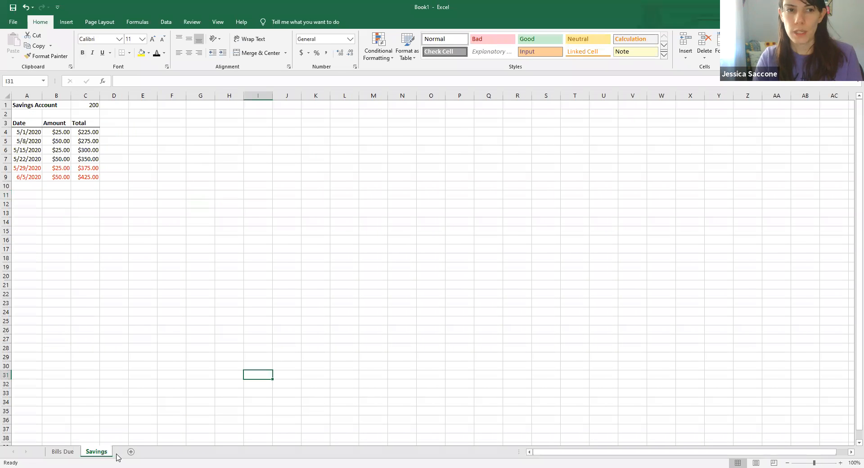
{"action": "left_click", "coordinate": [64, 452]}
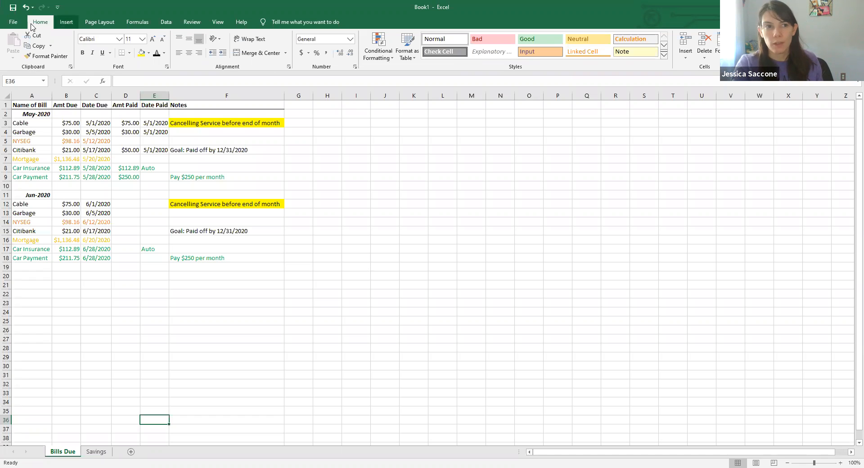
- Save the workbook as Bill Tracking Sheet in the OneDrive Desktop folder
{"action": "left_click", "coordinate": [13, 8]}
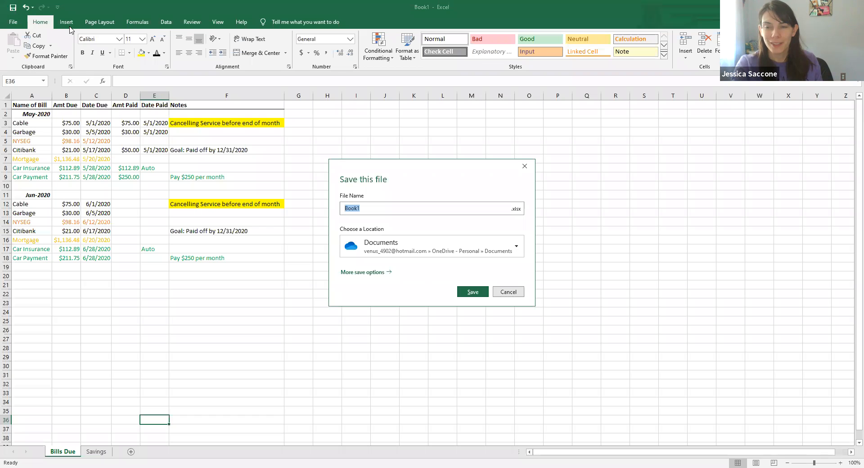
{"action": "left_click", "coordinate": [518, 250]}
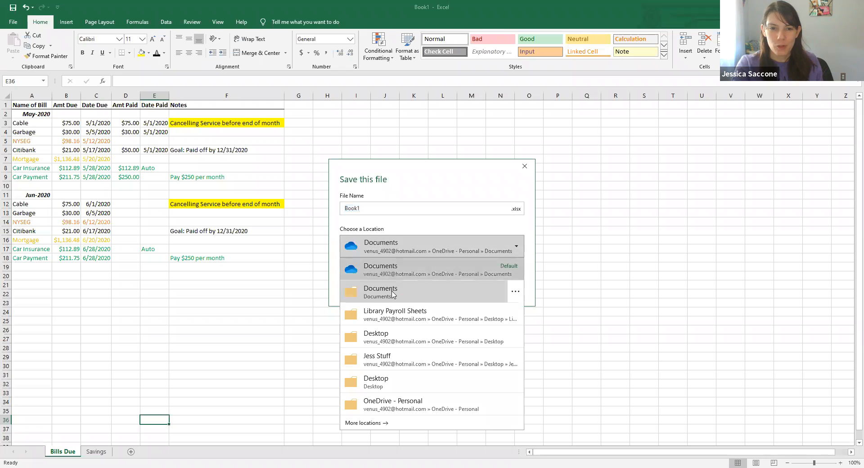
{"action": "left_click", "coordinate": [380, 342]}
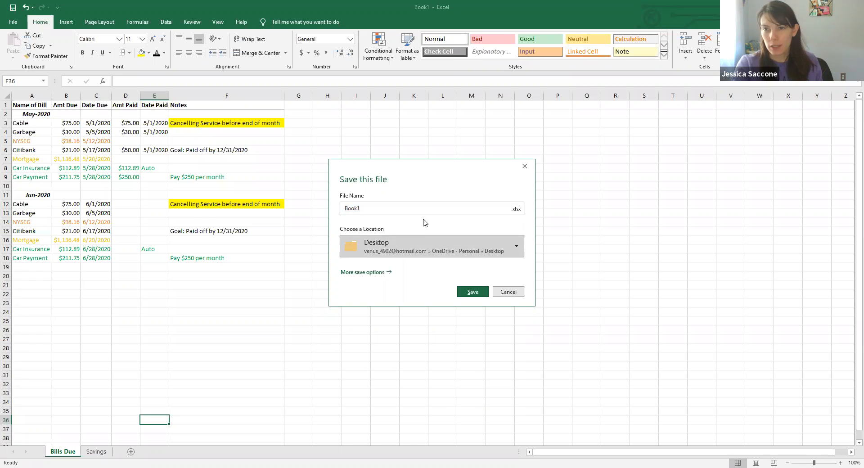
{"action": "double_click", "coordinate": [380, 208]}
{"action": "type", "text": "Bi"}
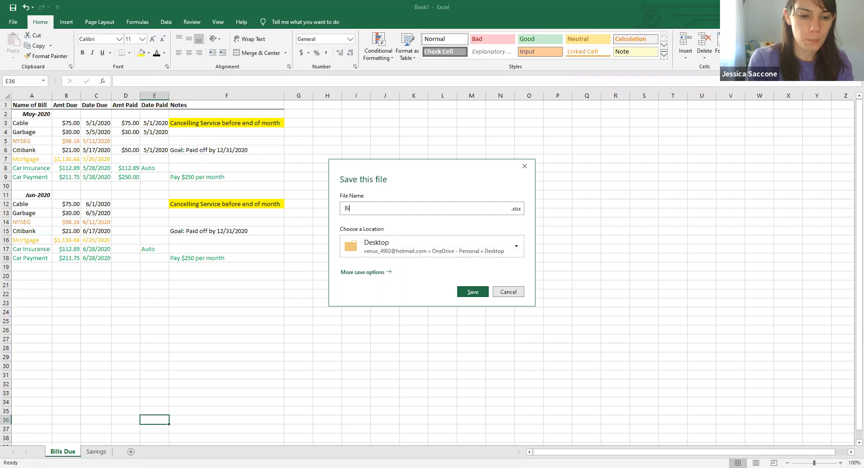
{"action": "type", "text": "ll Trackin"}
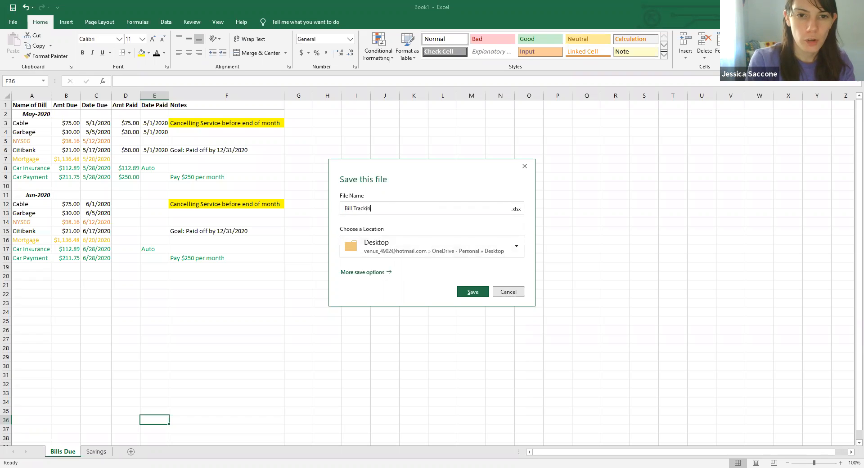
{"action": "type", "text": "g Sheet"}
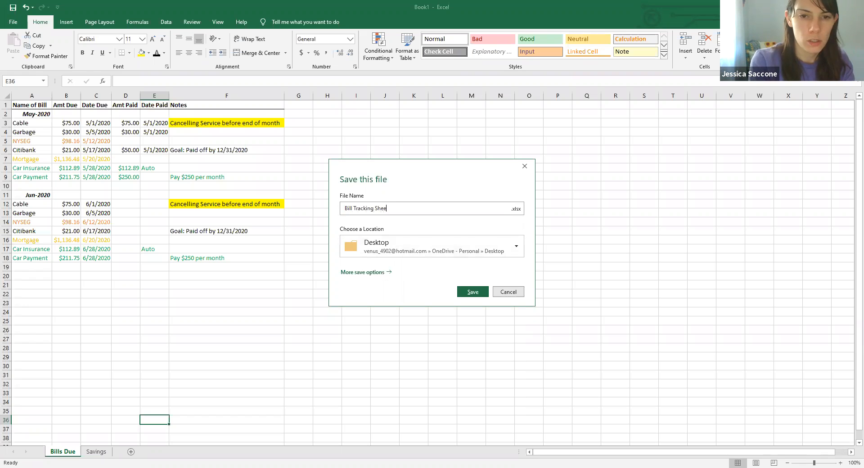
{"action": "left_click", "coordinate": [472, 294]}
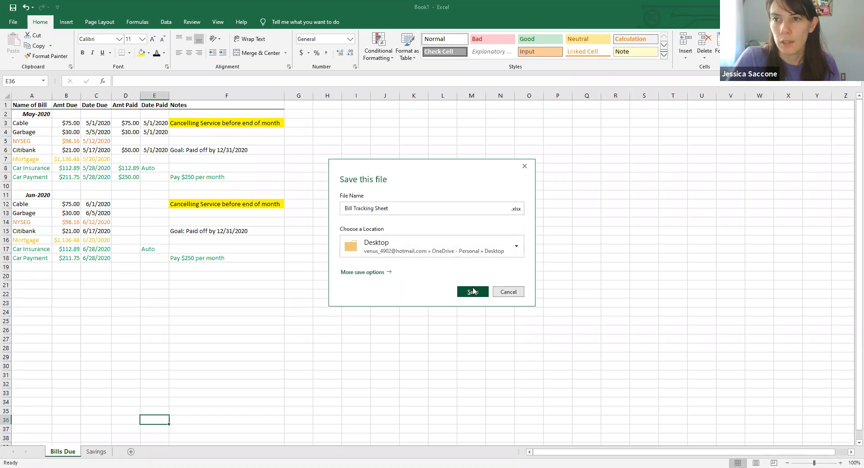
{"action": "left_click", "coordinate": [472, 291]}
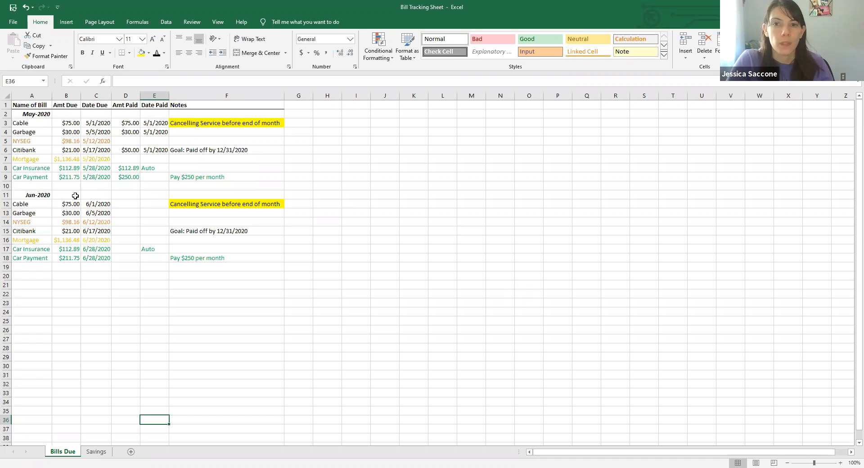
{"action": "left_click", "coordinate": [227, 265]}
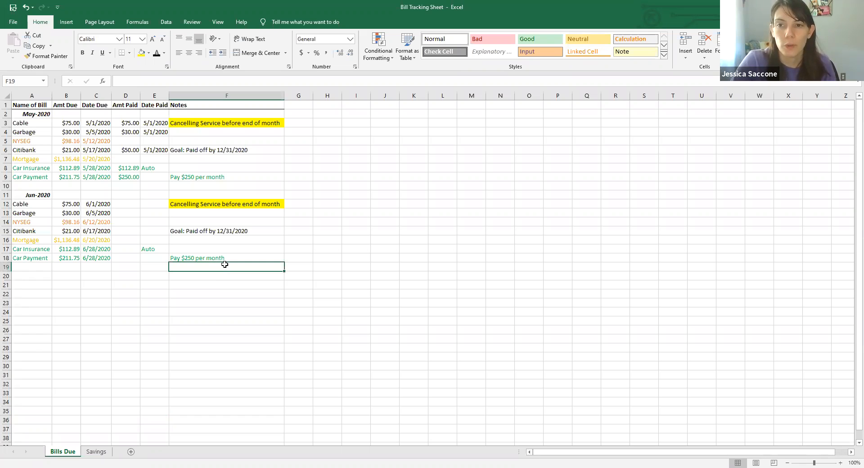